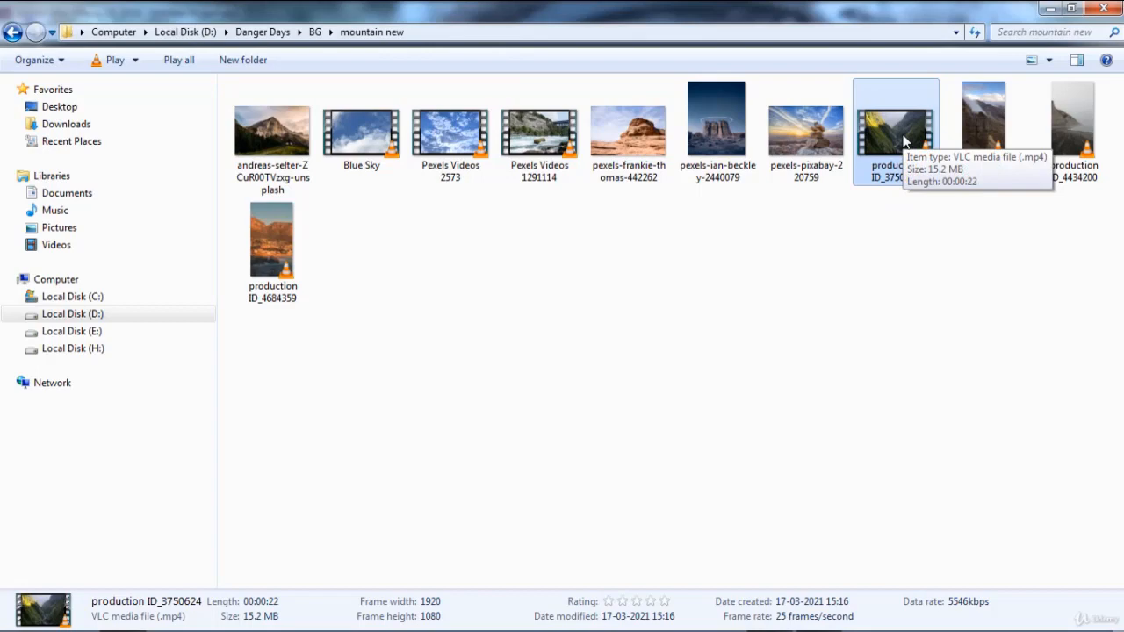
Step: Import the production ID_3750624 video from the mountain new folder into the After Effects project and create a composition from it
drag(905, 141, 169, 338)
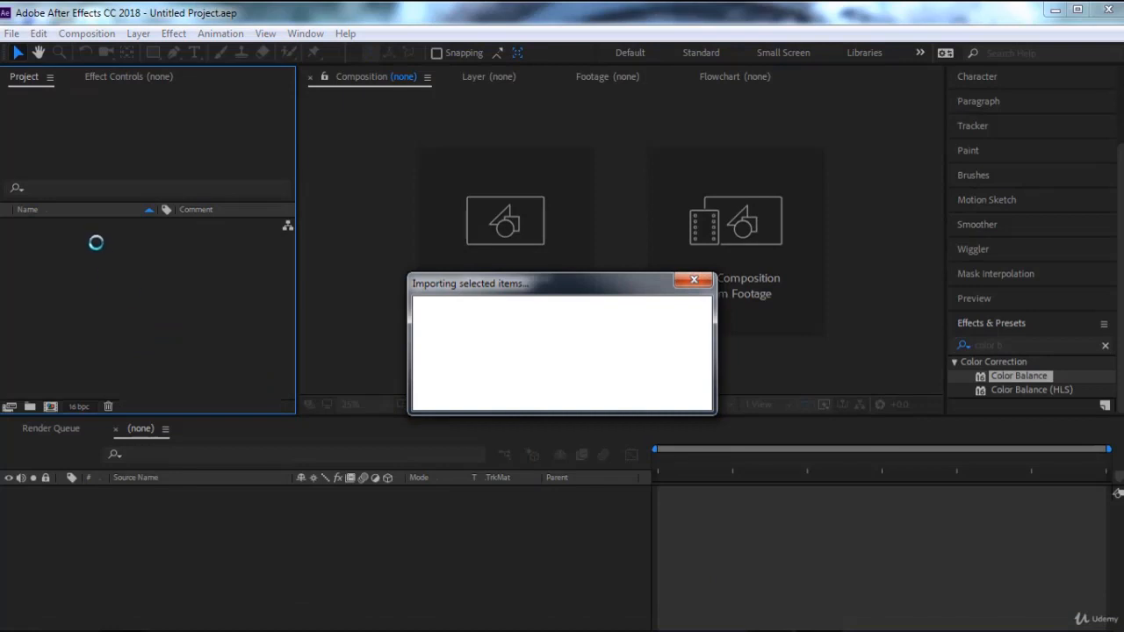
drag(94, 229, 129, 523)
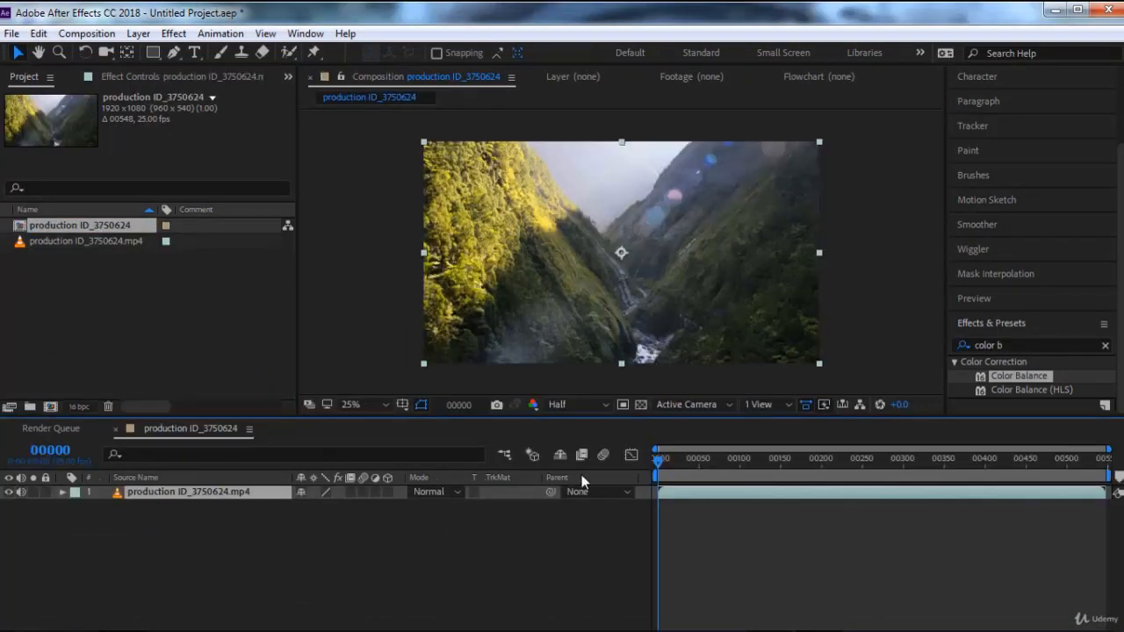
Step: Preview the opening frames of the footage, set the composition's preview resolution to Full, and return to frame 0
scroll(662, 314, up, 2)
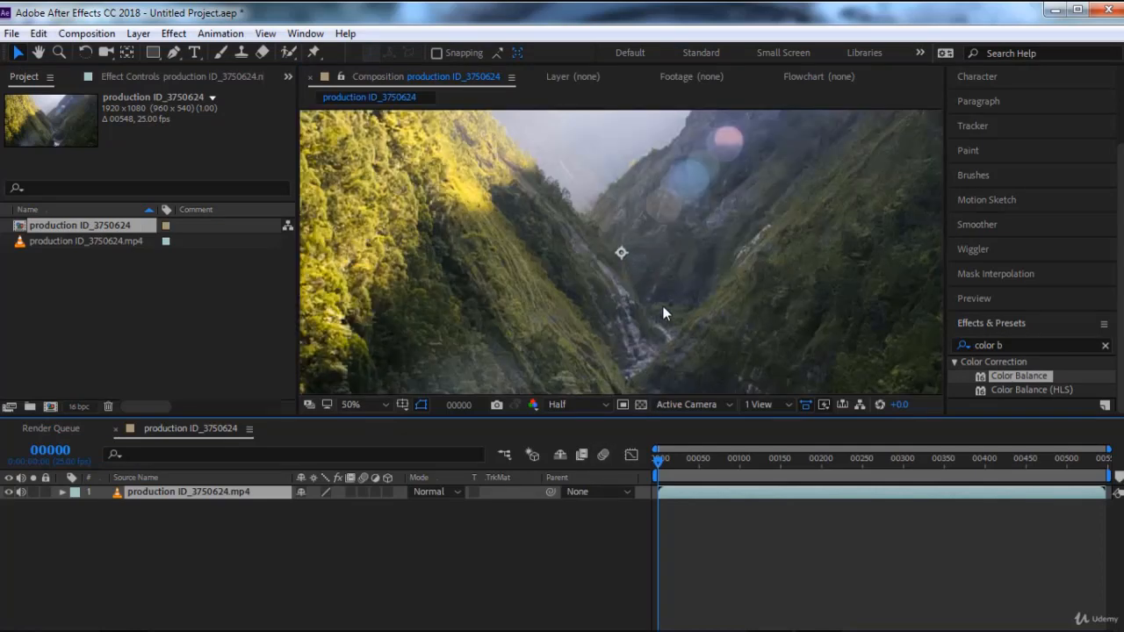
drag(662, 314, 675, 246)
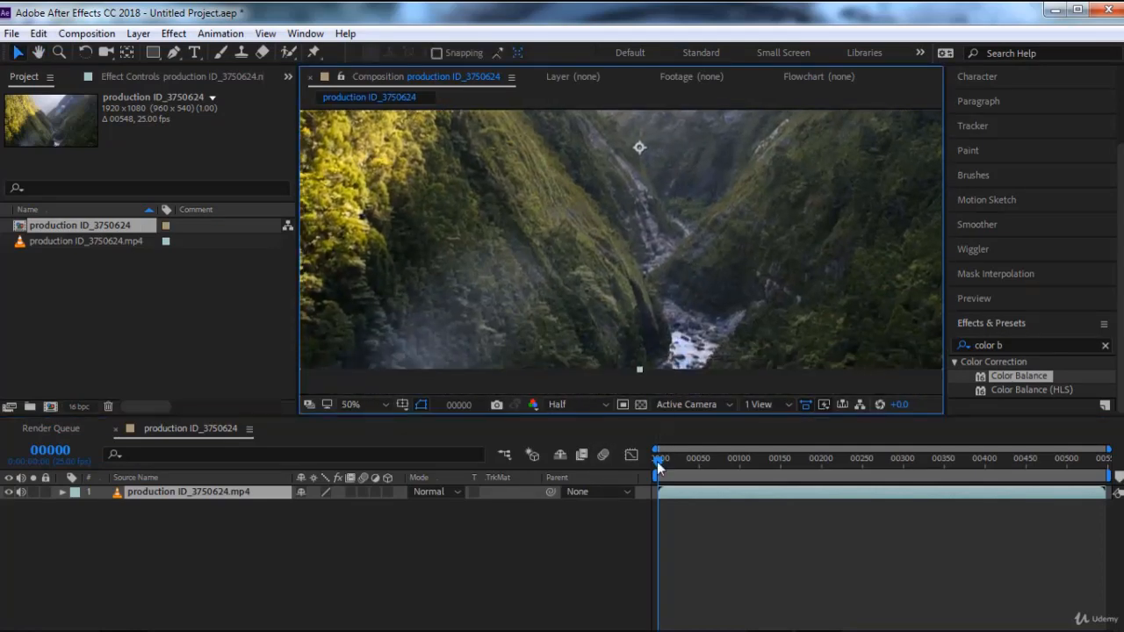
click(662, 461)
drag(662, 462, 693, 470)
click(566, 404)
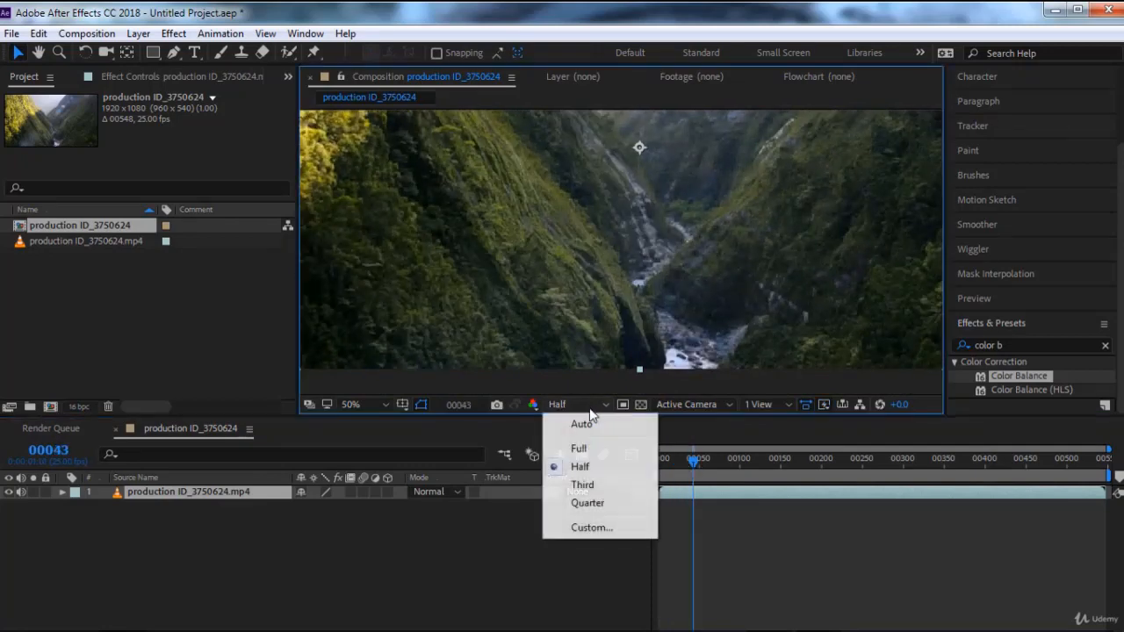
click(607, 450)
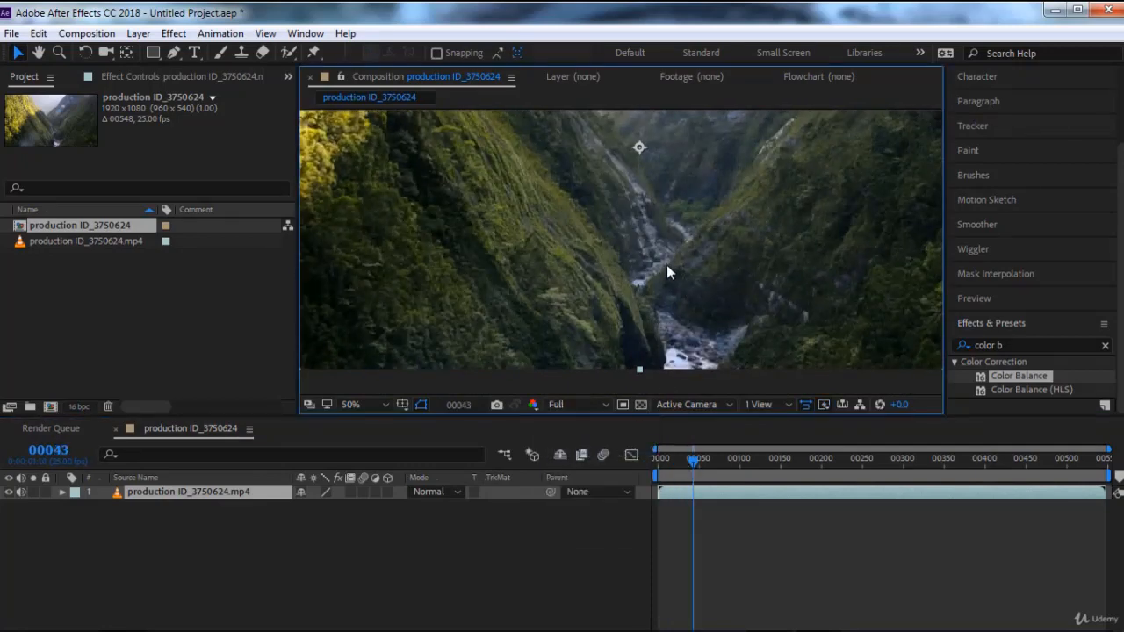
drag(666, 264, 697, 226)
scroll(699, 226, down, 2)
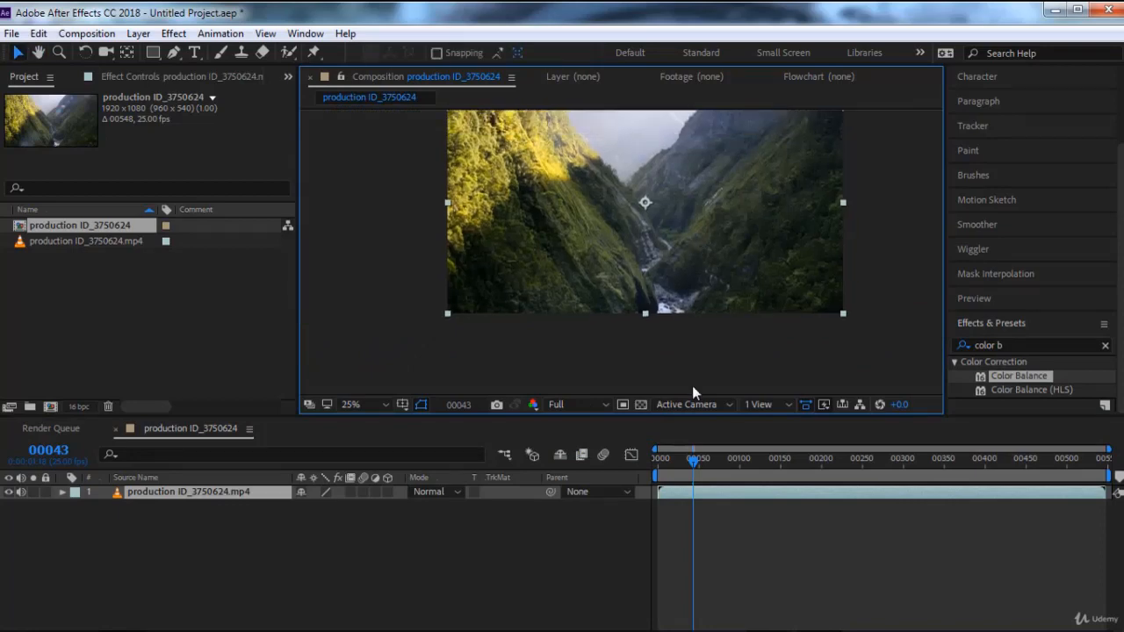
drag(694, 458, 636, 468)
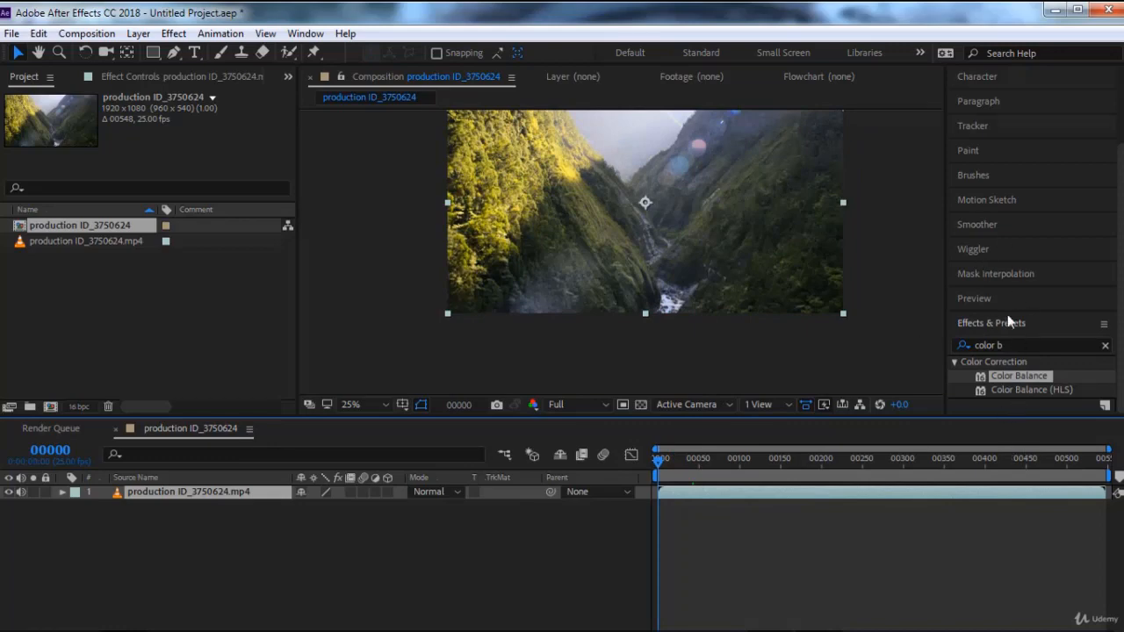
Step: Show the Tracker controls and start Track Motion on the production ID_3750624.mp4 layer
click(308, 34)
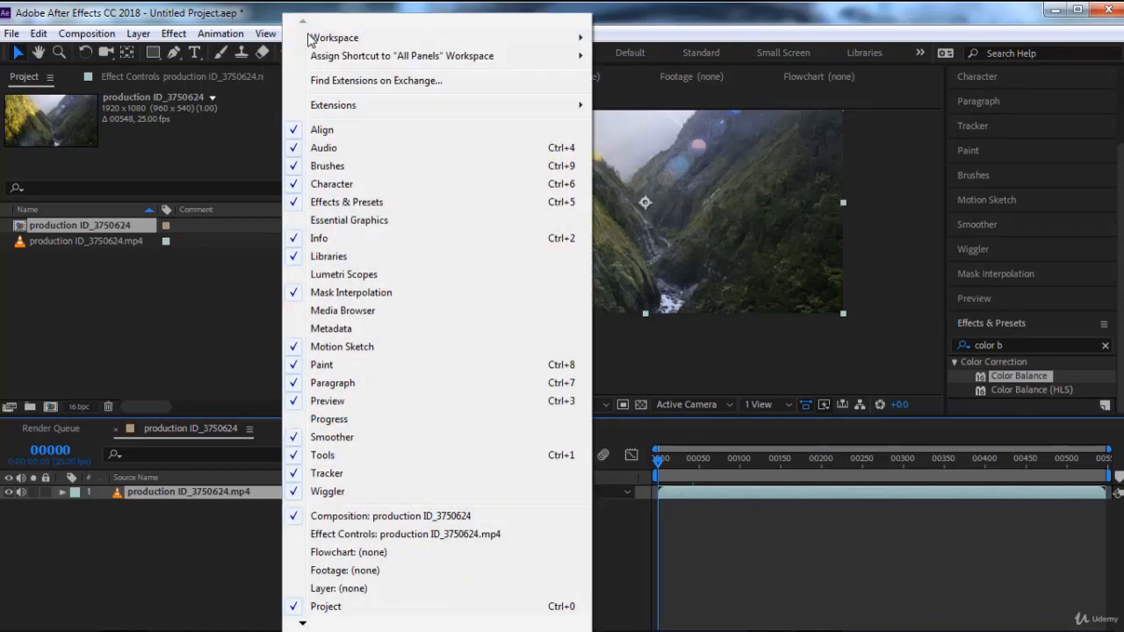
click(350, 476)
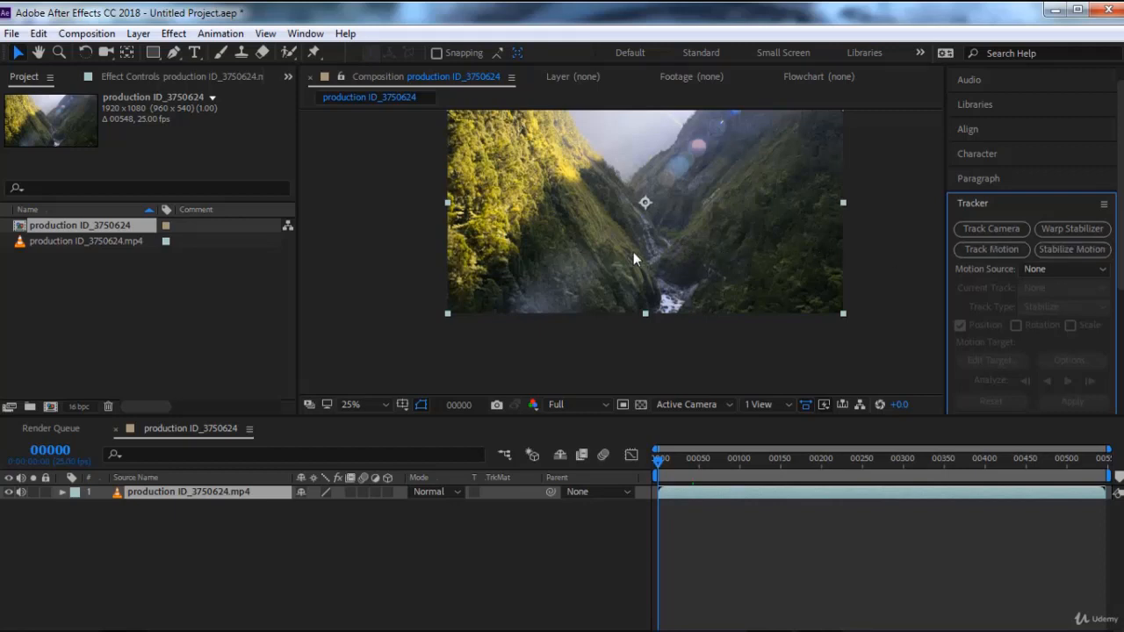
click(988, 253)
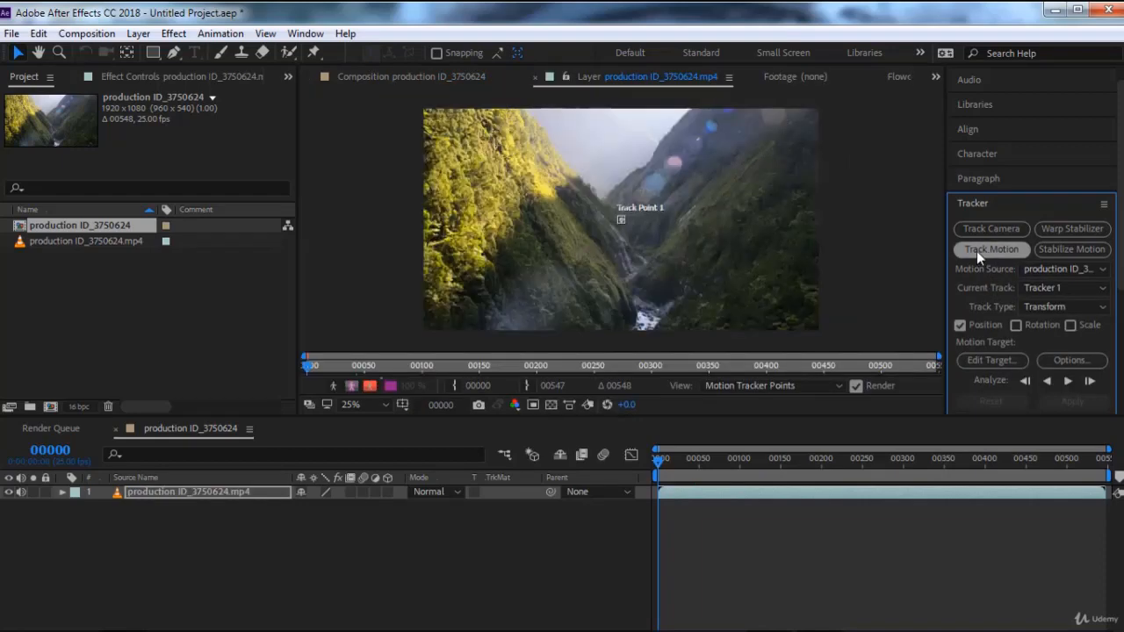
Step: Move Track Point 1 near the foot of the valley's right-hand slope and enlarge its feature and search regions
scroll(644, 223, up, 2)
drag(644, 222, 553, 226)
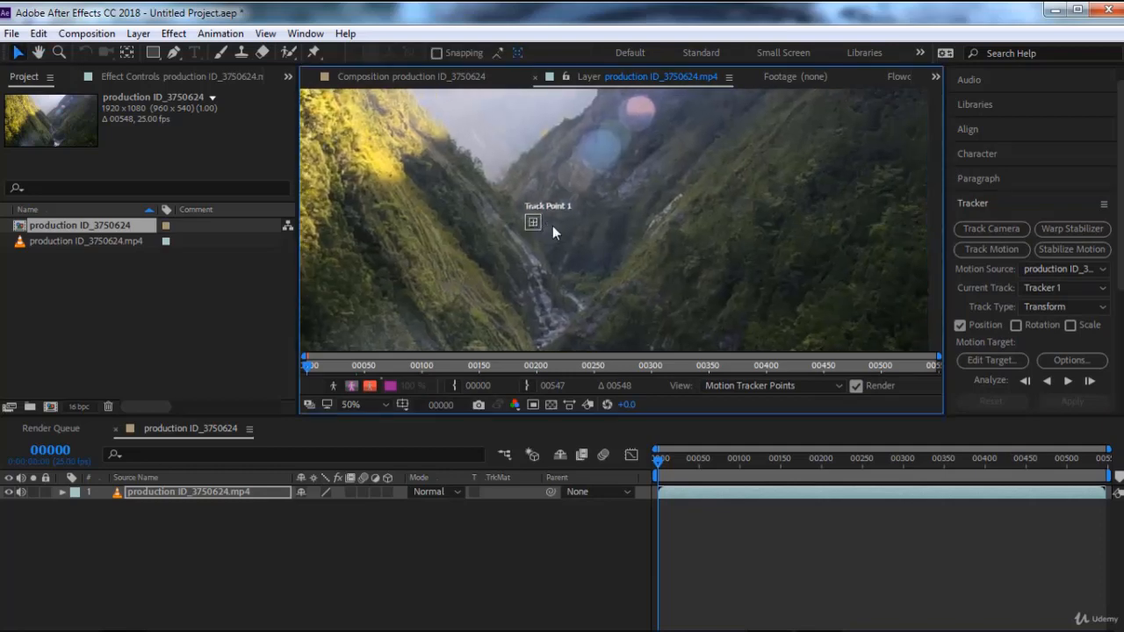
click(451, 77)
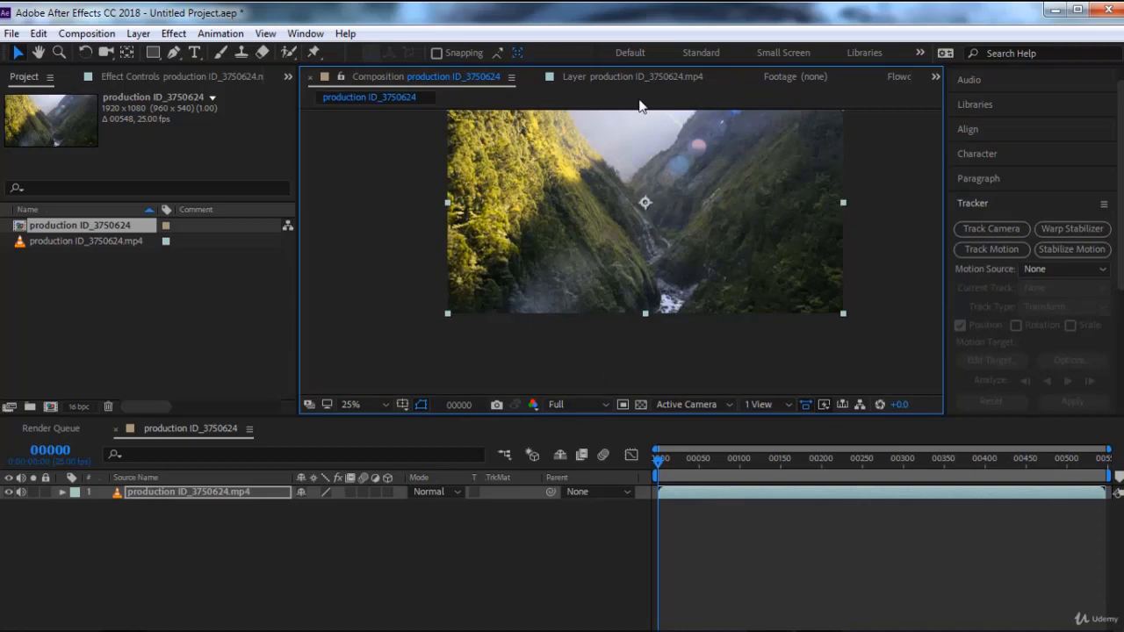
click(629, 74)
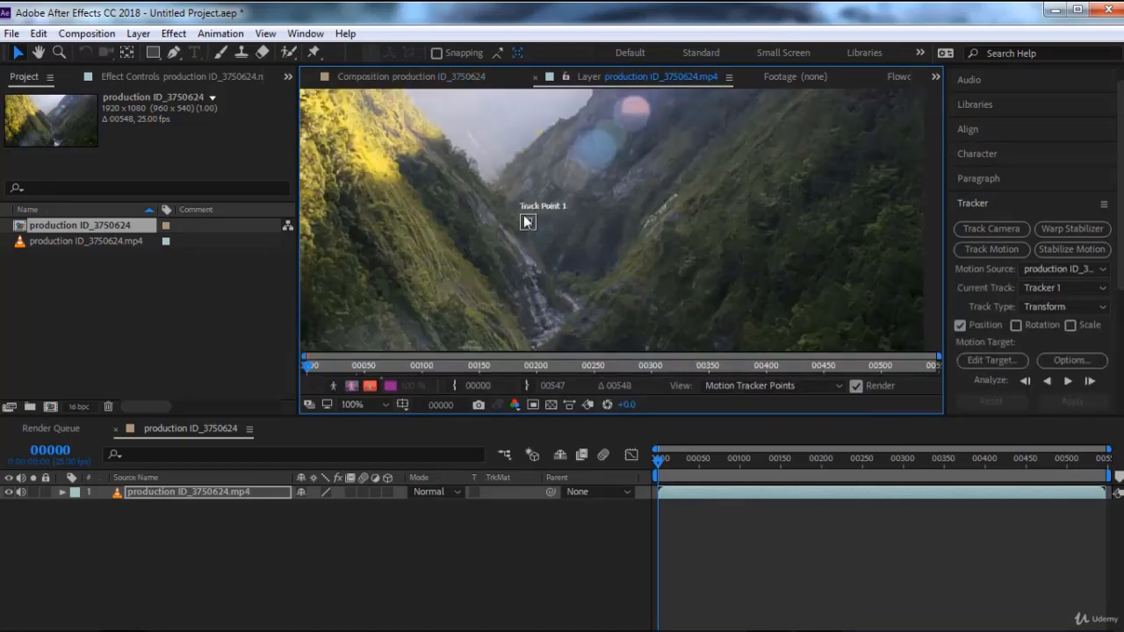
scroll(523, 216, up, 4)
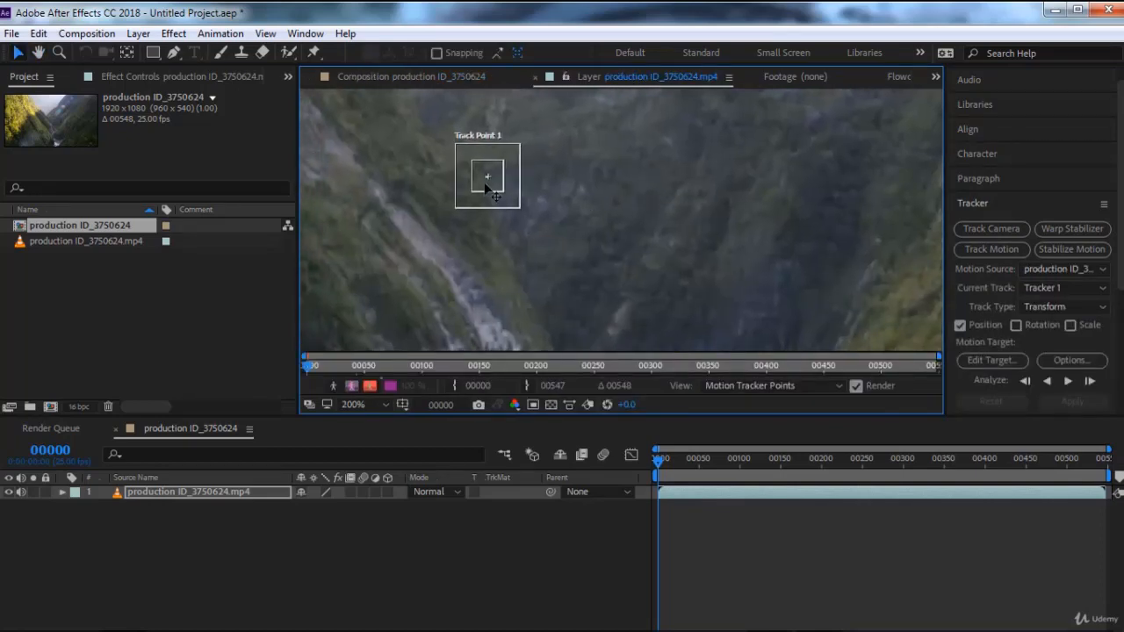
drag(488, 178, 863, 331)
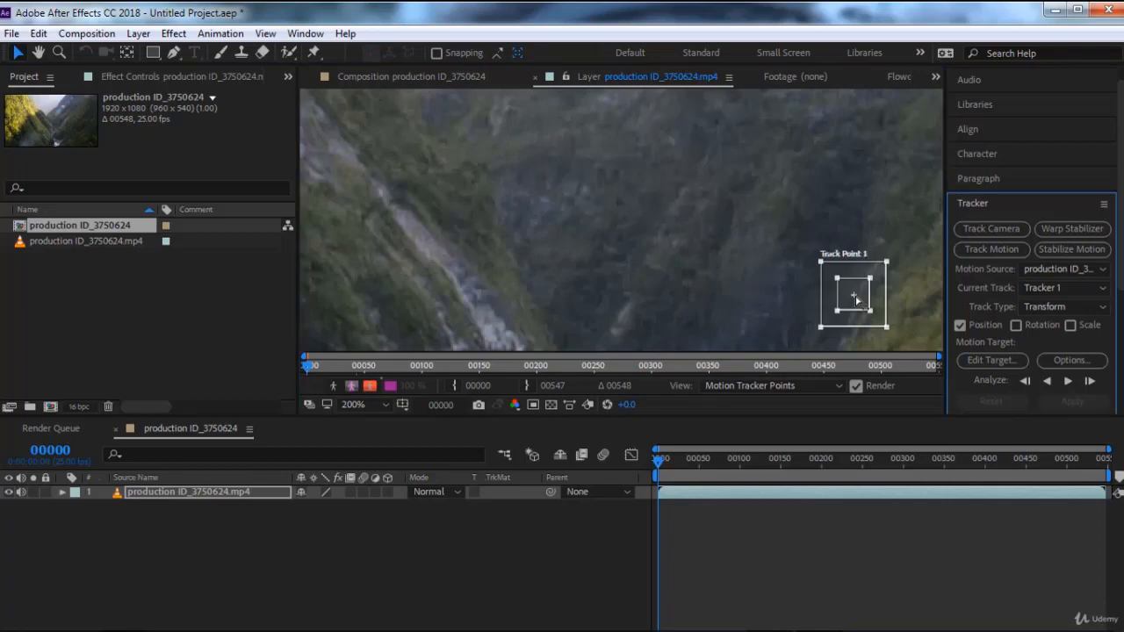
click(859, 303)
drag(870, 289, 888, 247)
key(comma)
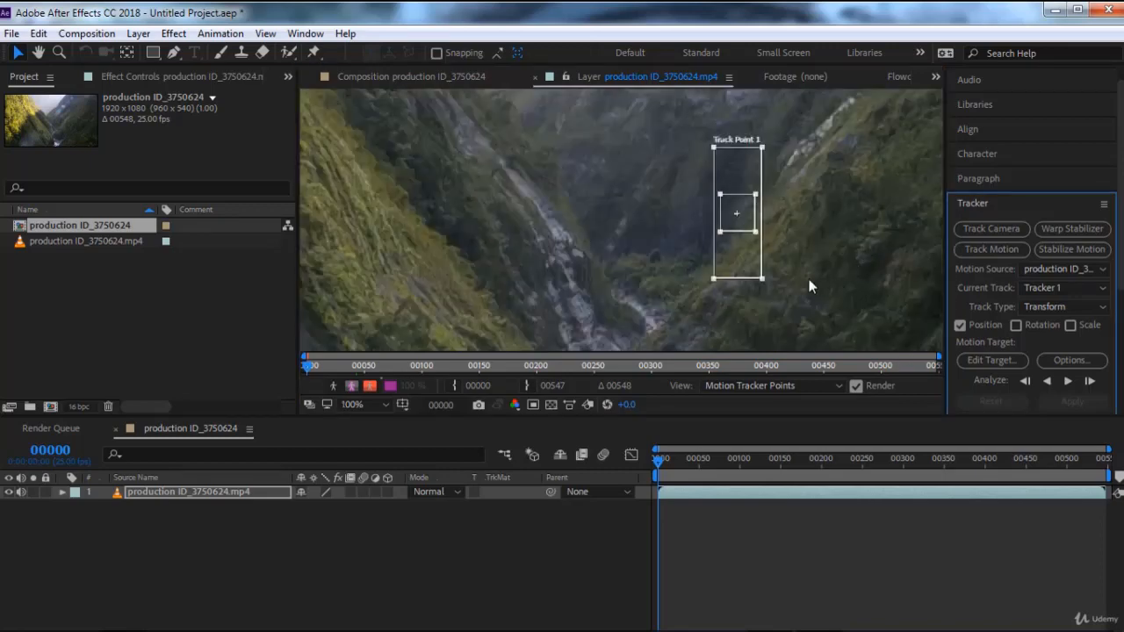
drag(765, 282, 776, 247)
click(762, 279)
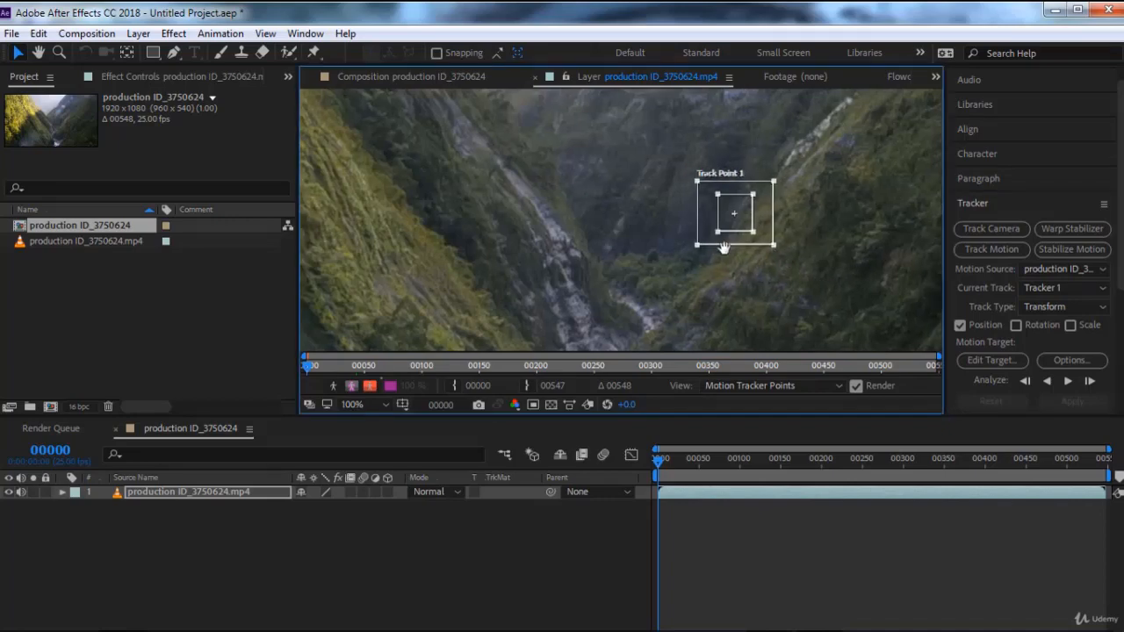
Step: Reposition Track Point 1 higher onto the forested slope on the right side of the footage
scroll(647, 215, down, 4)
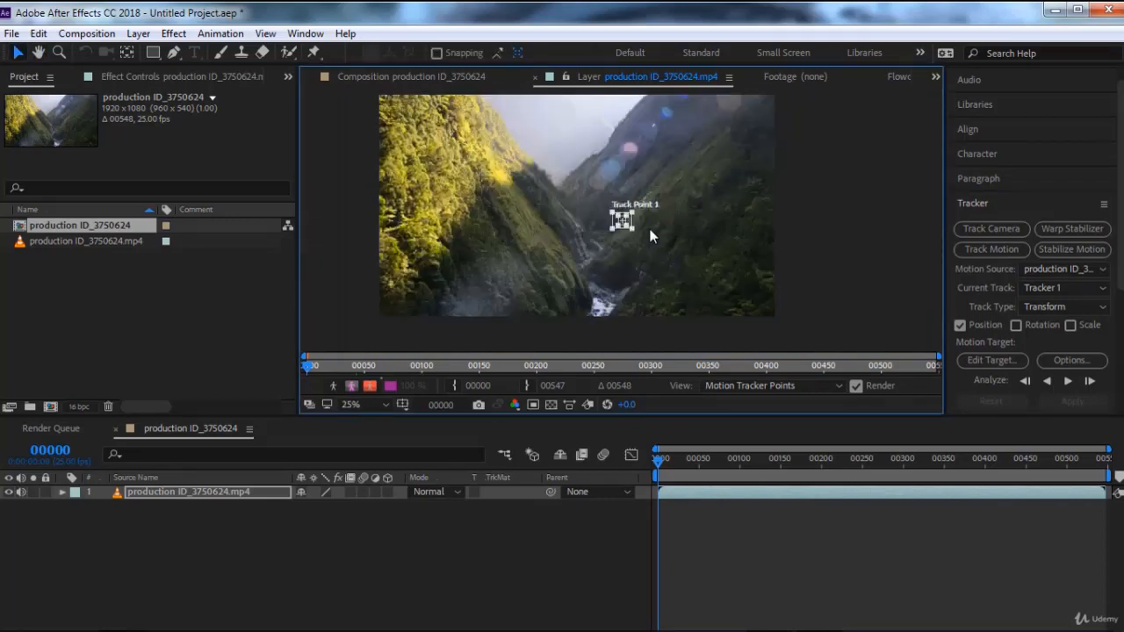
scroll(637, 225, up, 2)
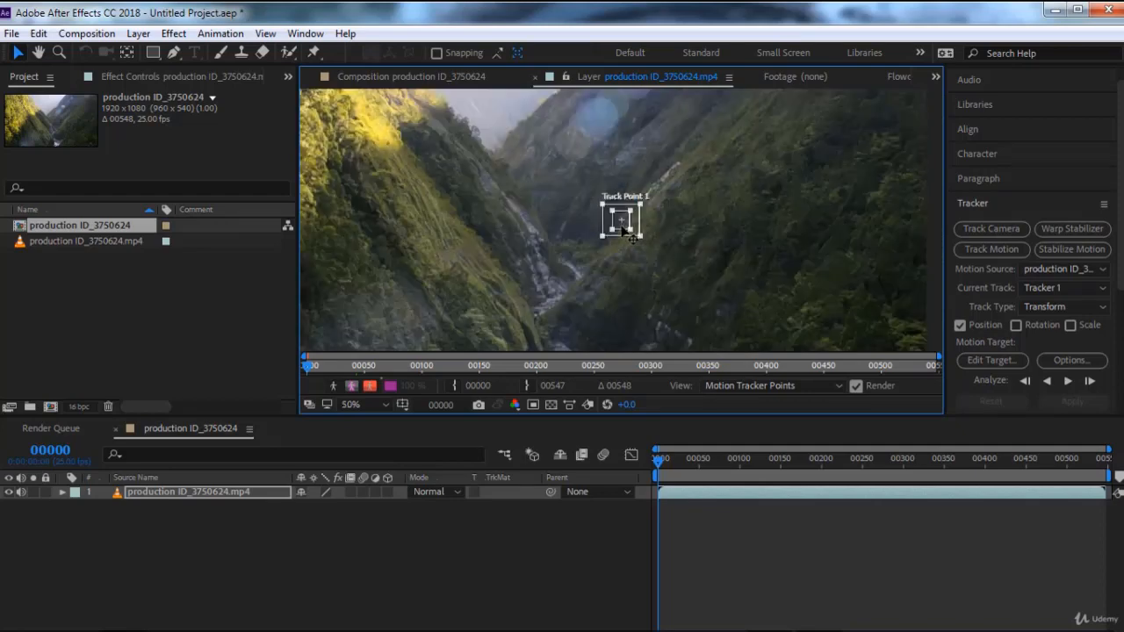
drag(626, 225, 770, 207)
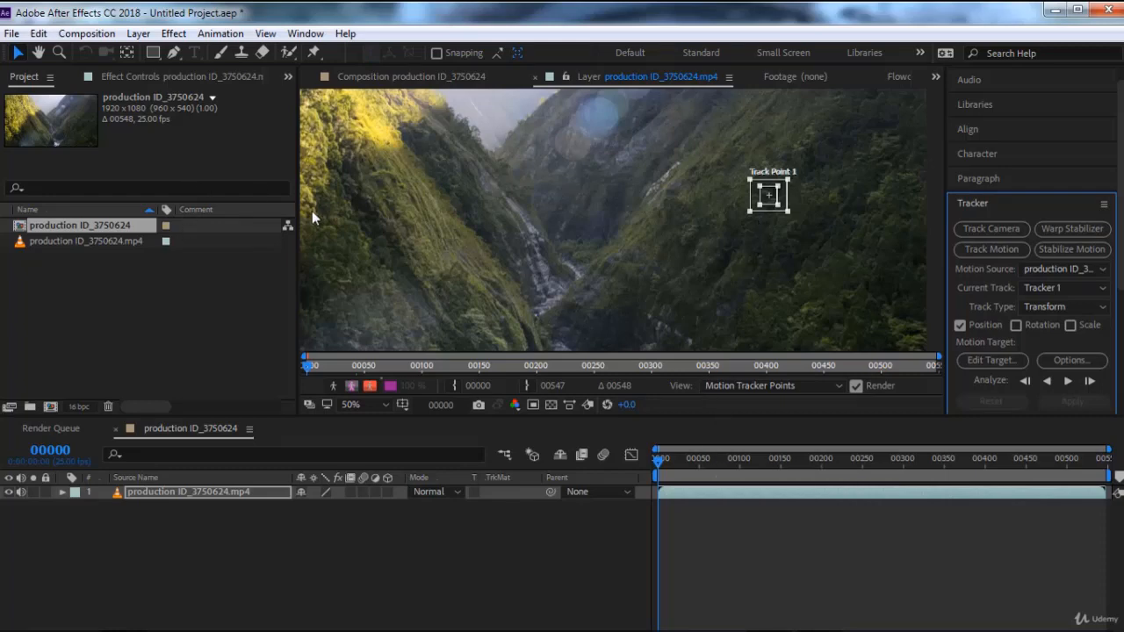
Step: Set the composition's duration to 50 frames in the Composition Settings
key(ctrl+k)
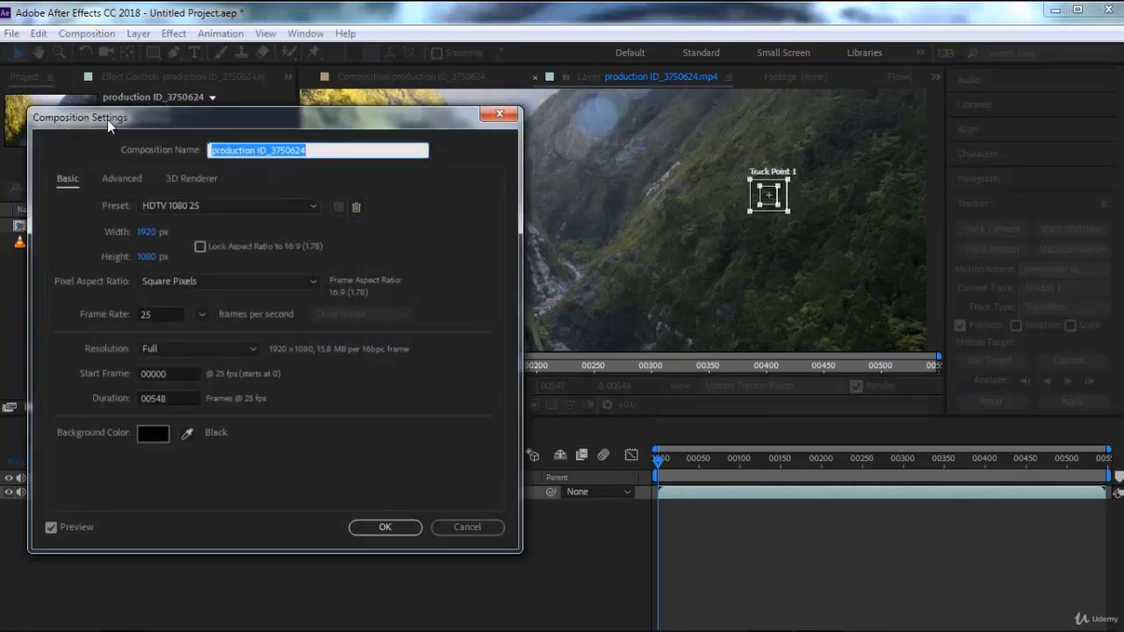
click(150, 398)
drag(165, 399, 127, 404)
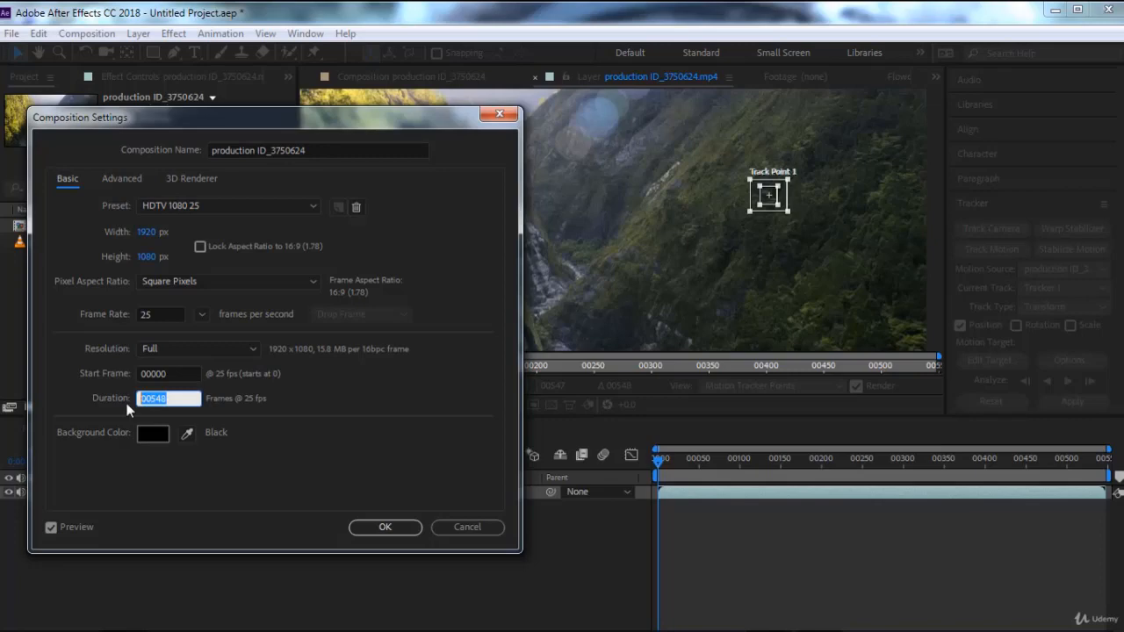
text(50)
click(384, 527)
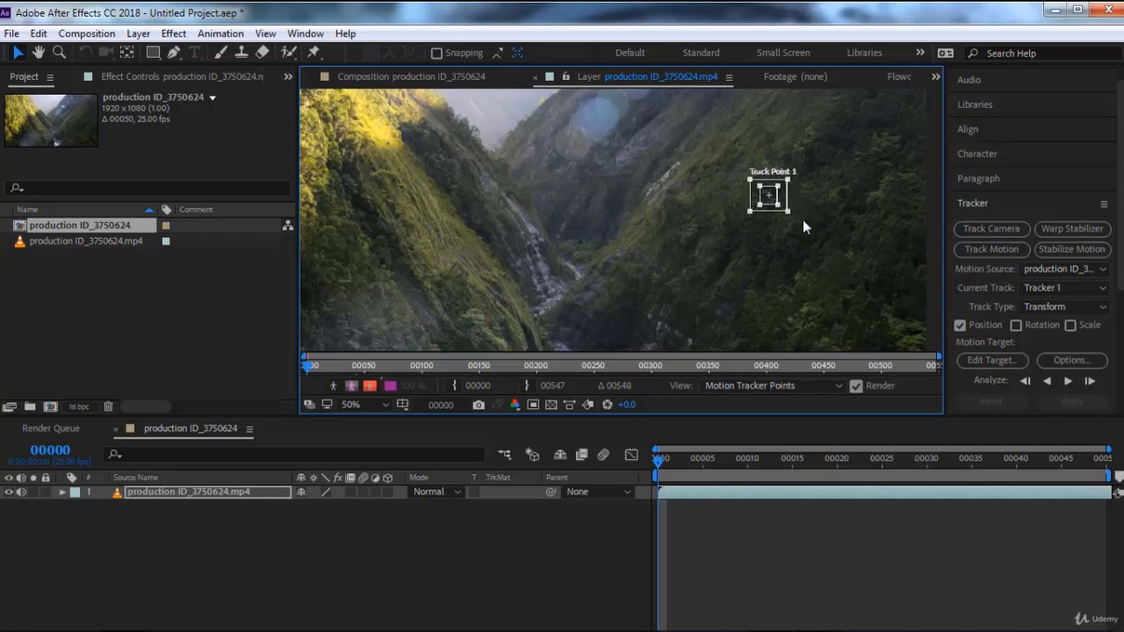
Step: Analyze Track Point 1's motion forward from frame 0, stopping the analysis after it passes the composition's end
click(1071, 382)
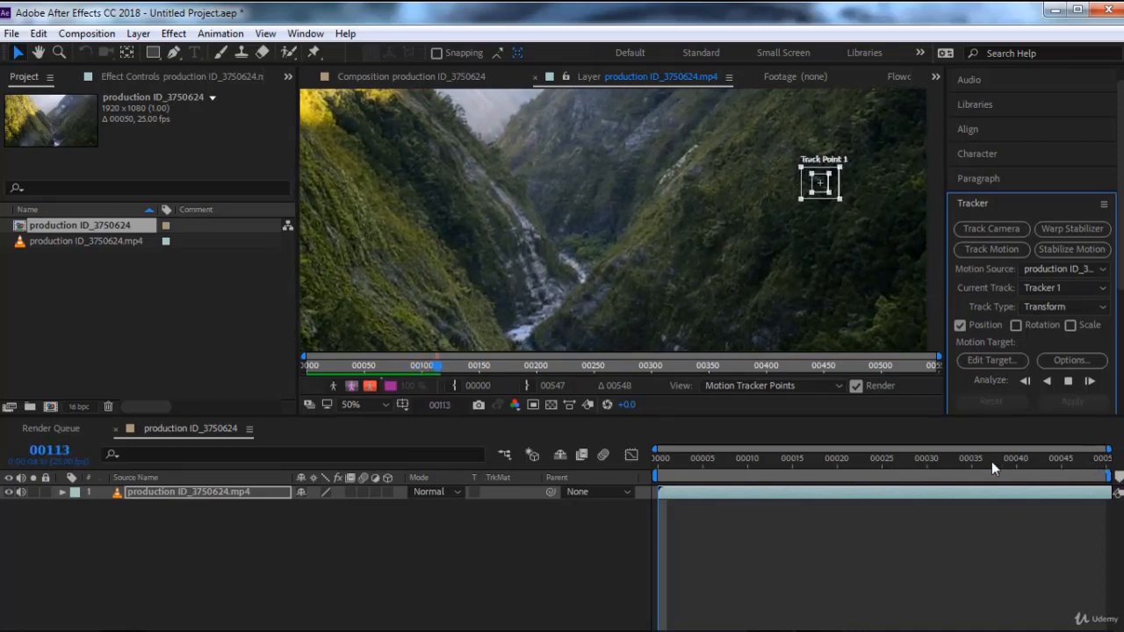
click(1068, 381)
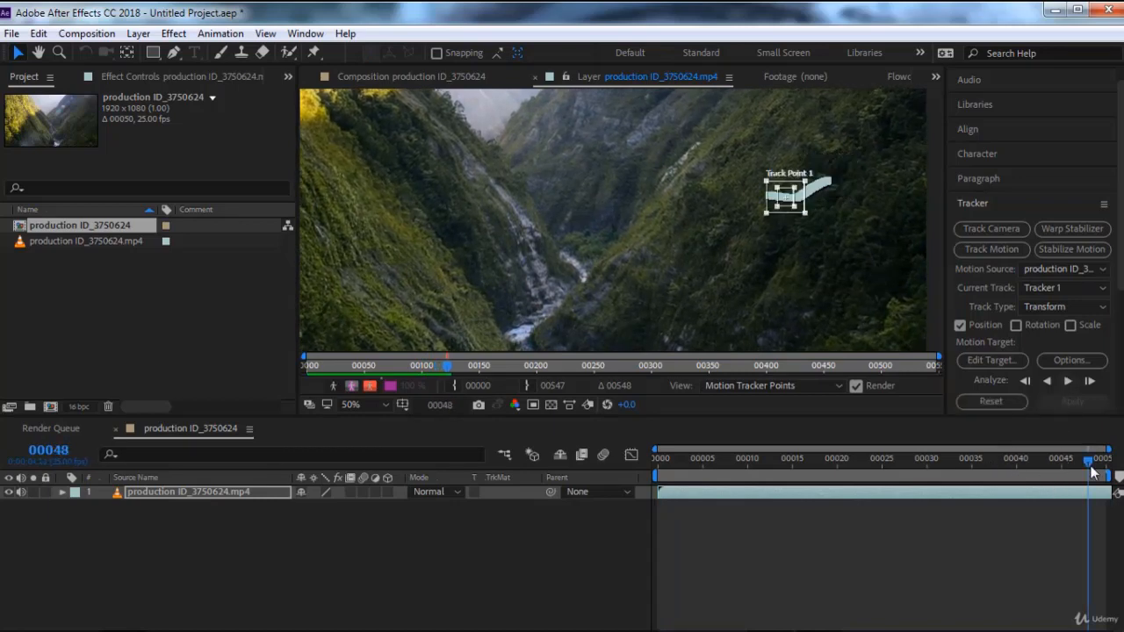
Step: Trim the footage layer's end at frame 49 and return the playhead to frame 0
drag(1089, 465, 1111, 463)
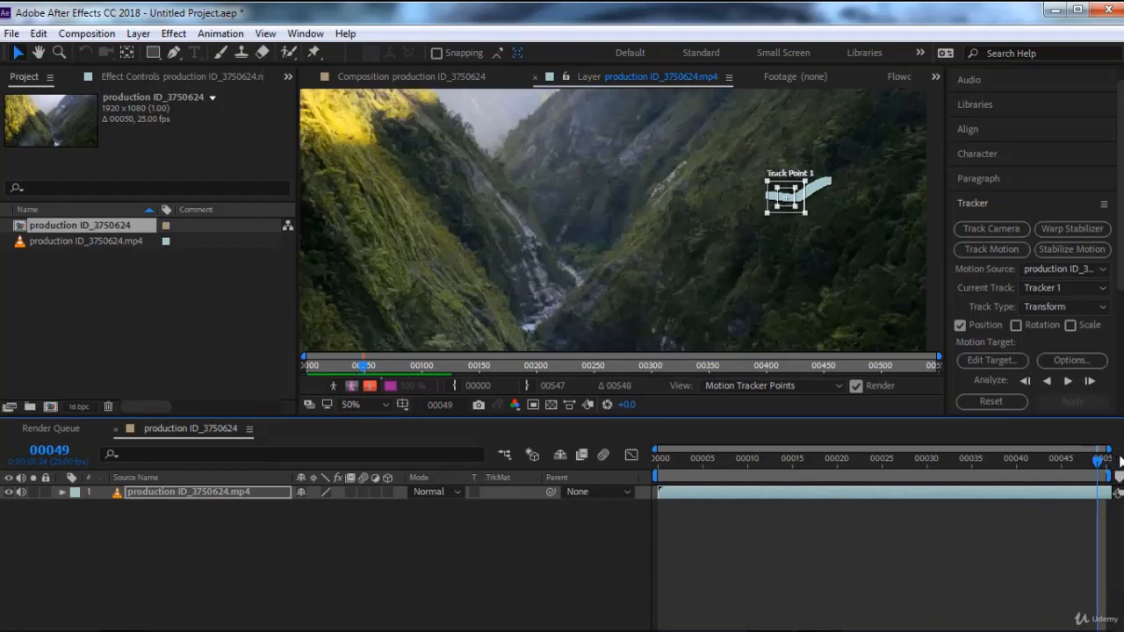
key(alt+bracketright)
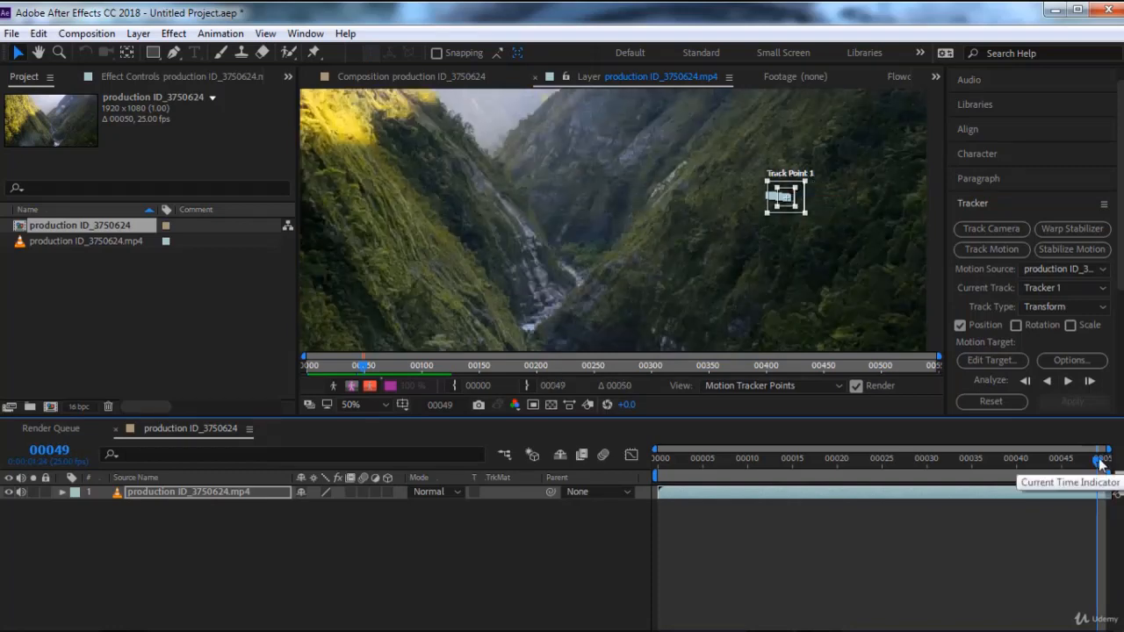
drag(1100, 464, 586, 474)
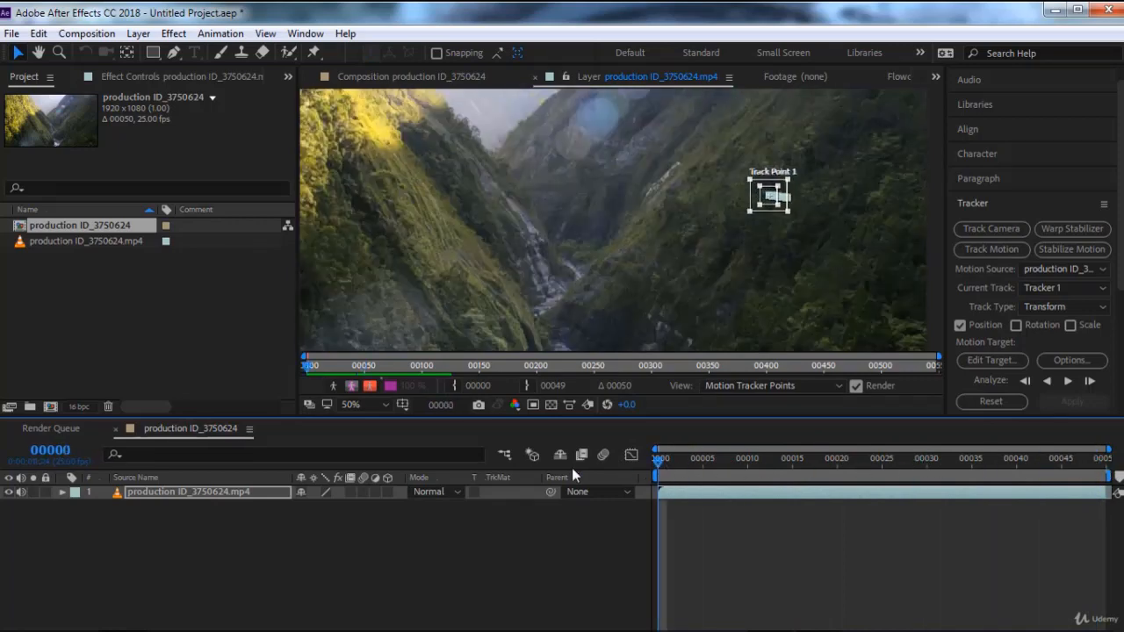
Step: Add a new text layer reading "PC" above the footage layer and select it as an object
right_click(257, 522)
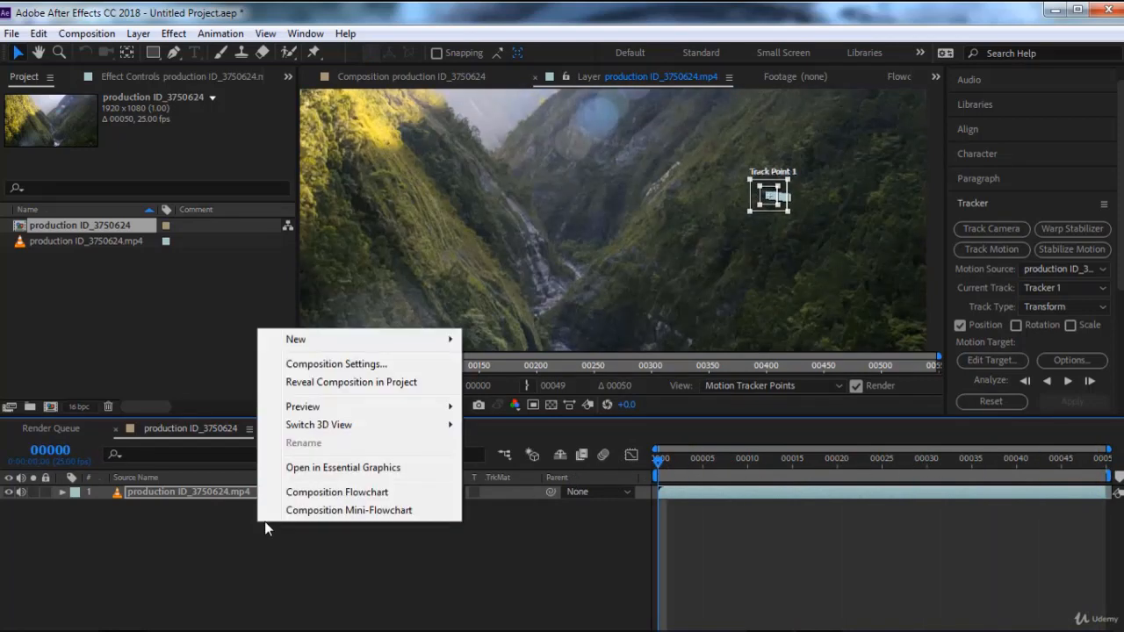
mouse_move(383, 342)
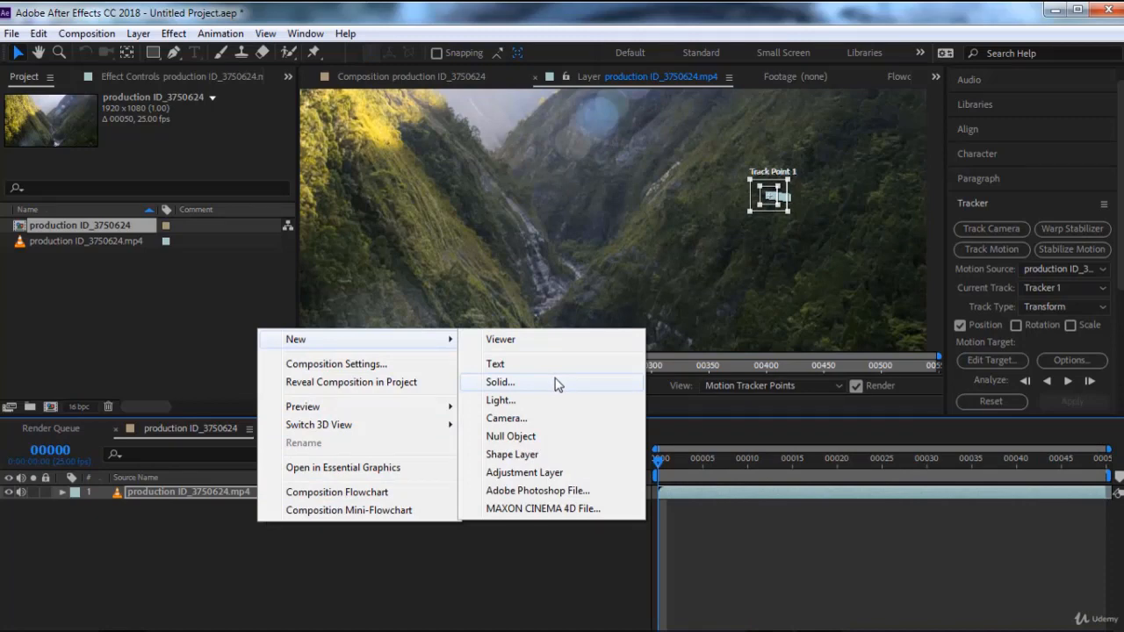
key(Escape)
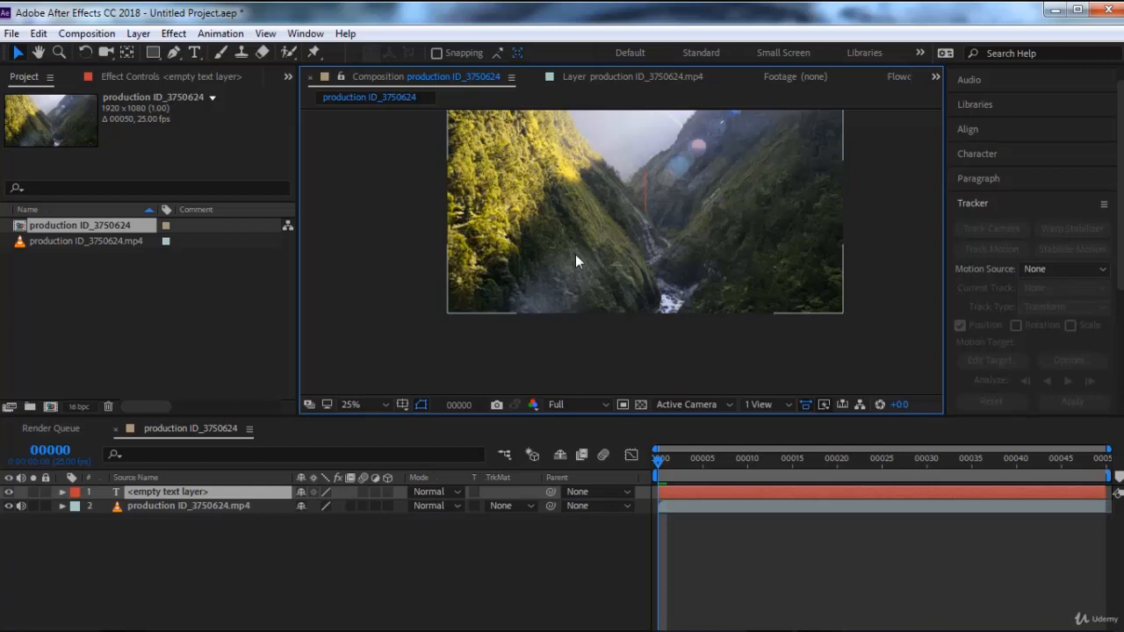
text(PC)
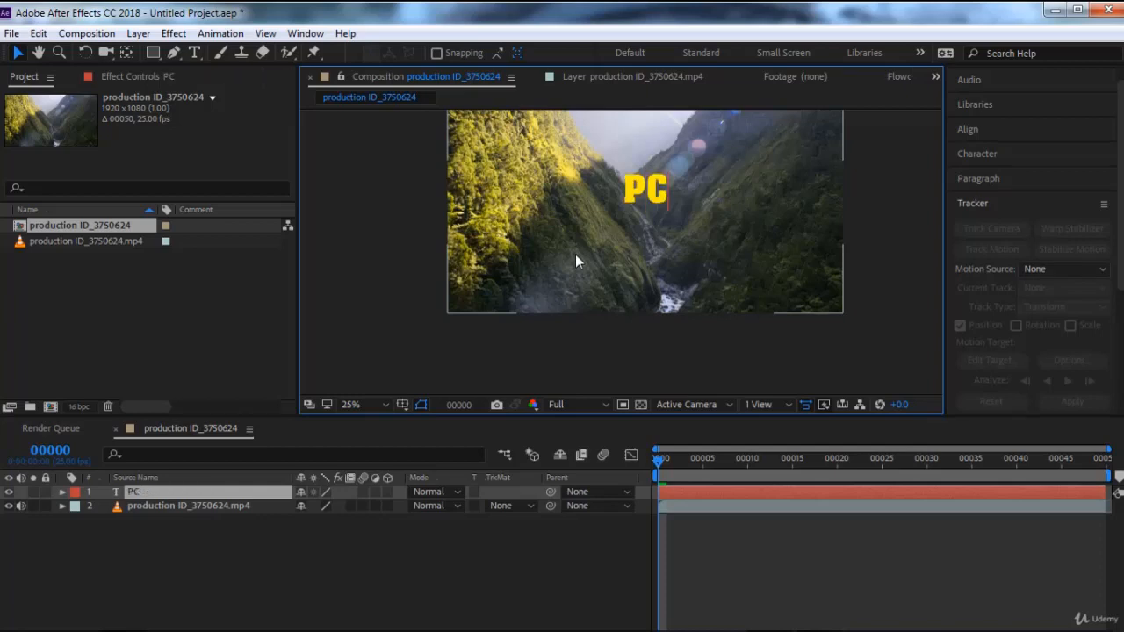
click(18, 53)
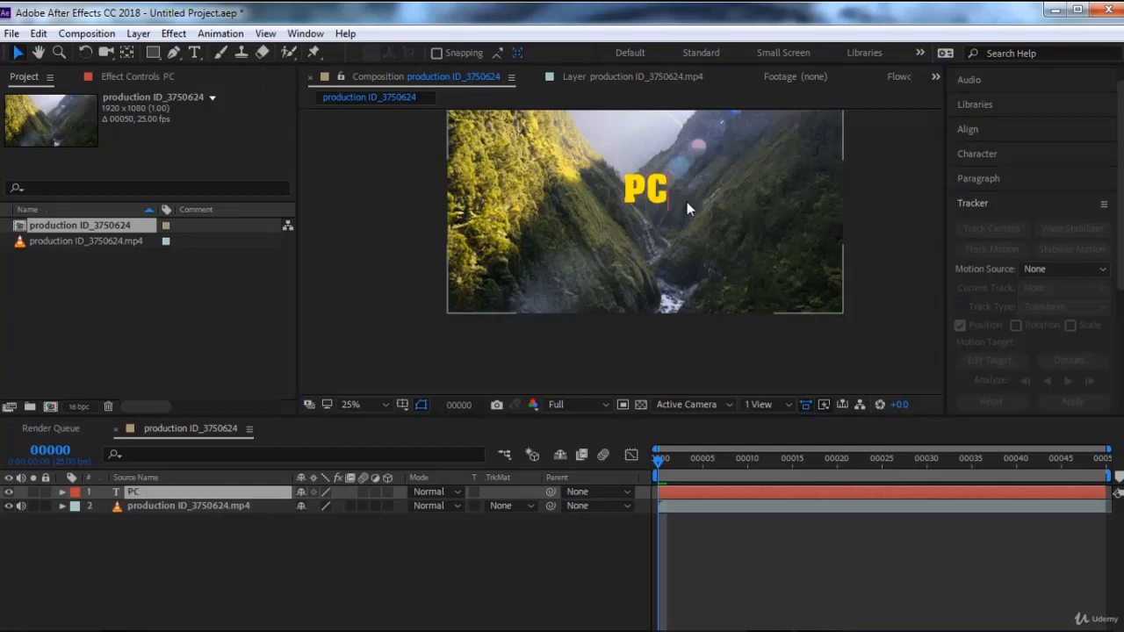
click(650, 200)
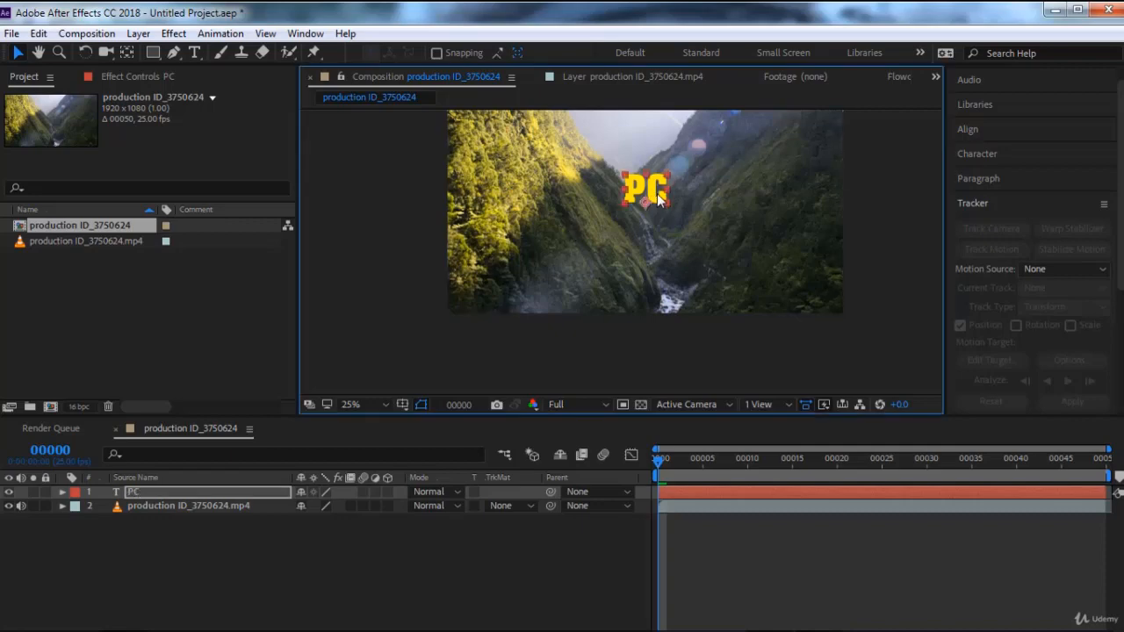
Step: Move the PC text onto the valley's right slope and show the footage layer's track point for the existing tracker
drag(656, 190, 784, 197)
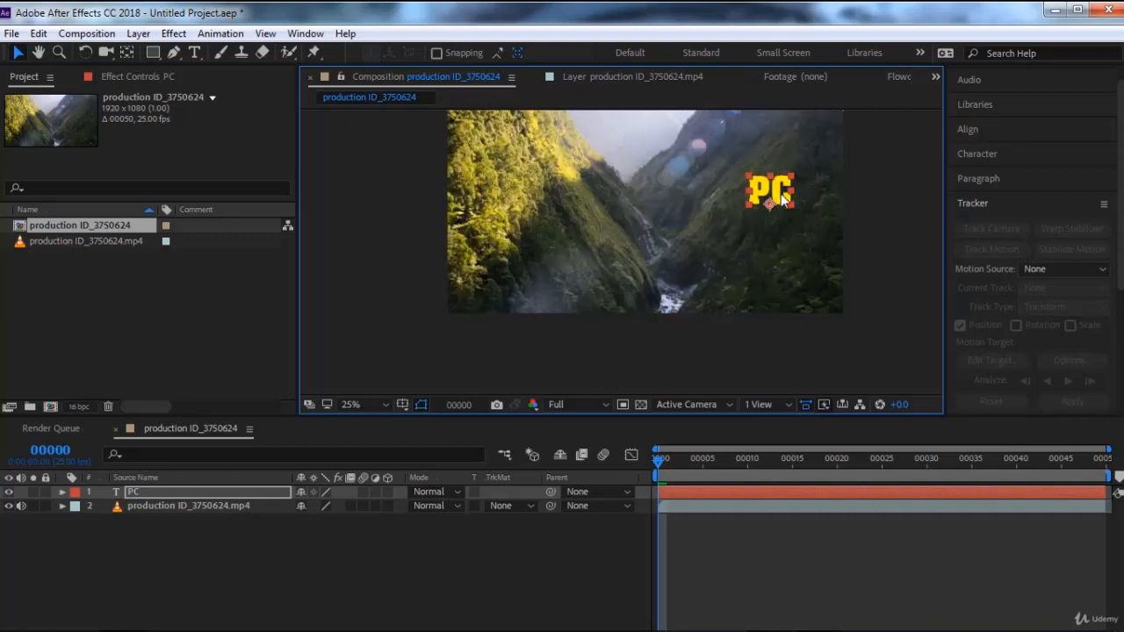
click(246, 505)
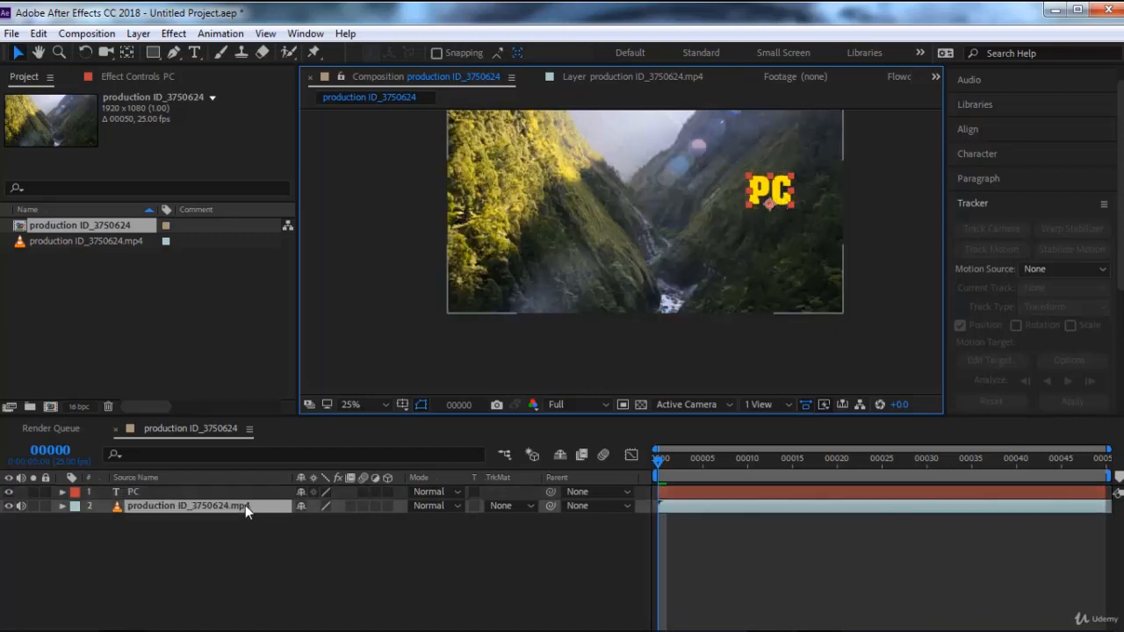
click(597, 82)
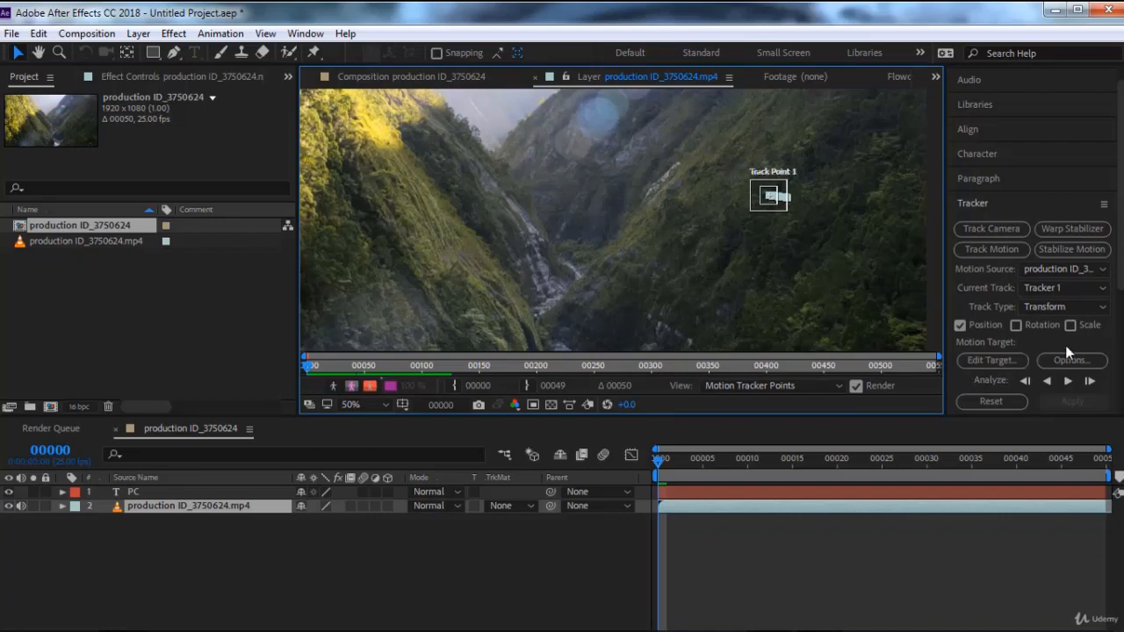
Step: Set the PC text layer as the motion target of Tracker 1
scroll(1066, 348, down, 3)
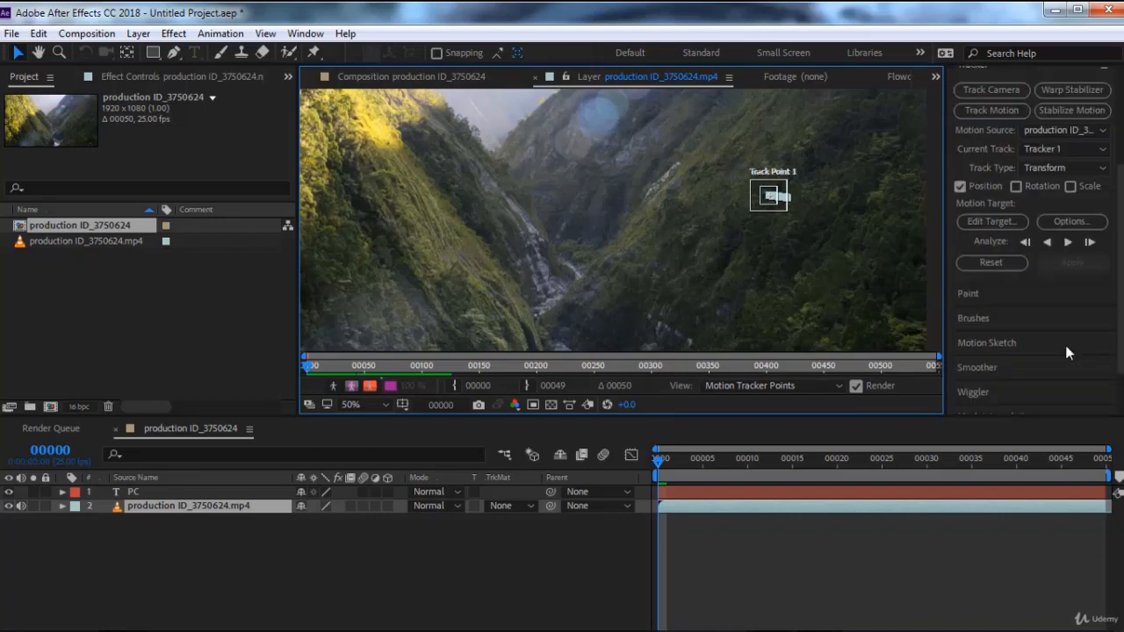
click(991, 223)
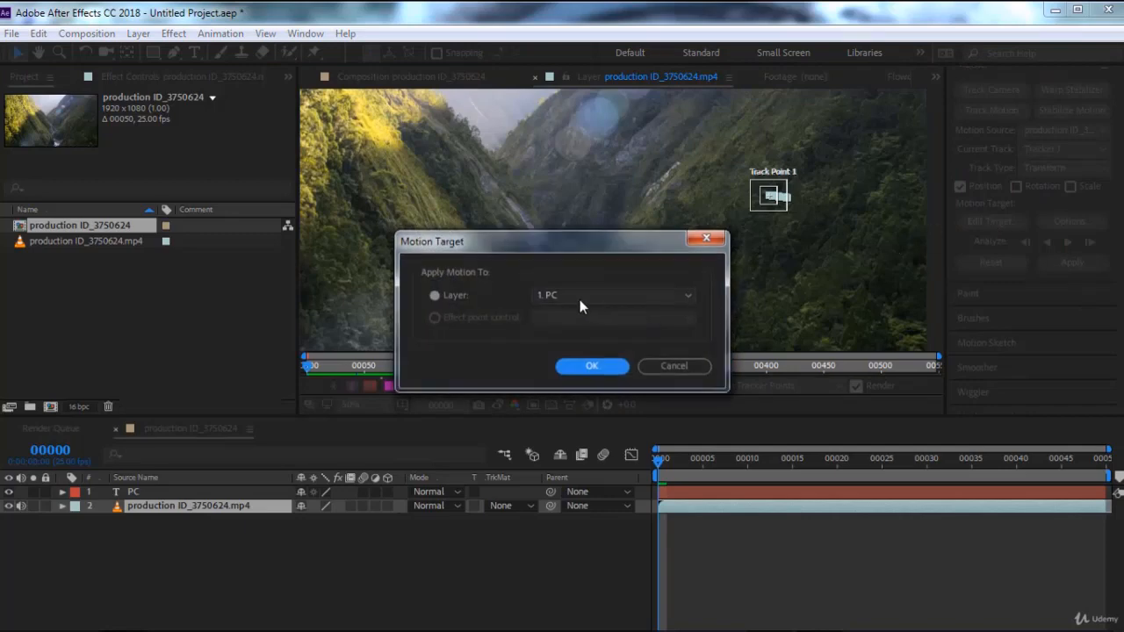
click(579, 299)
click(580, 299)
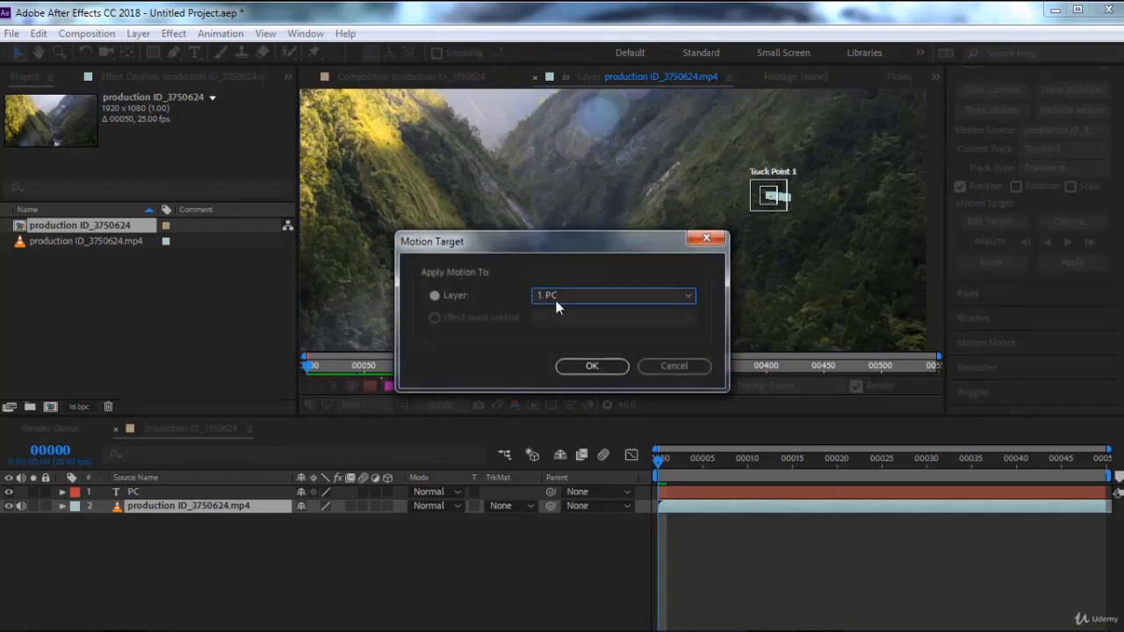
click(593, 365)
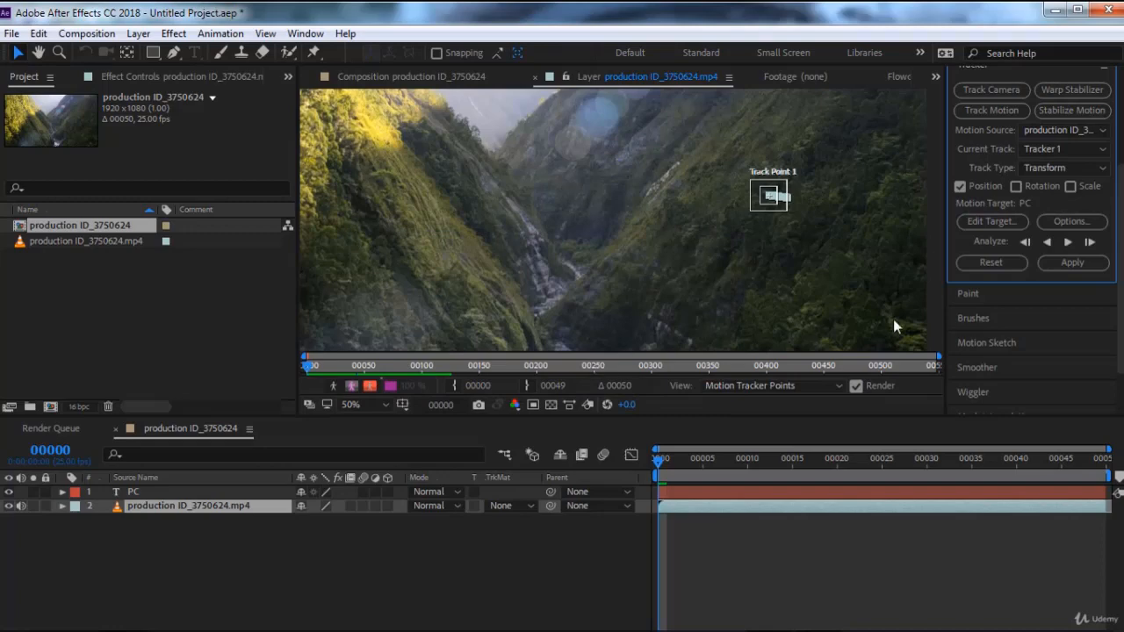
Step: Apply Tracker 1's motion to the PC layer in both X and Y dimensions
click(1086, 267)
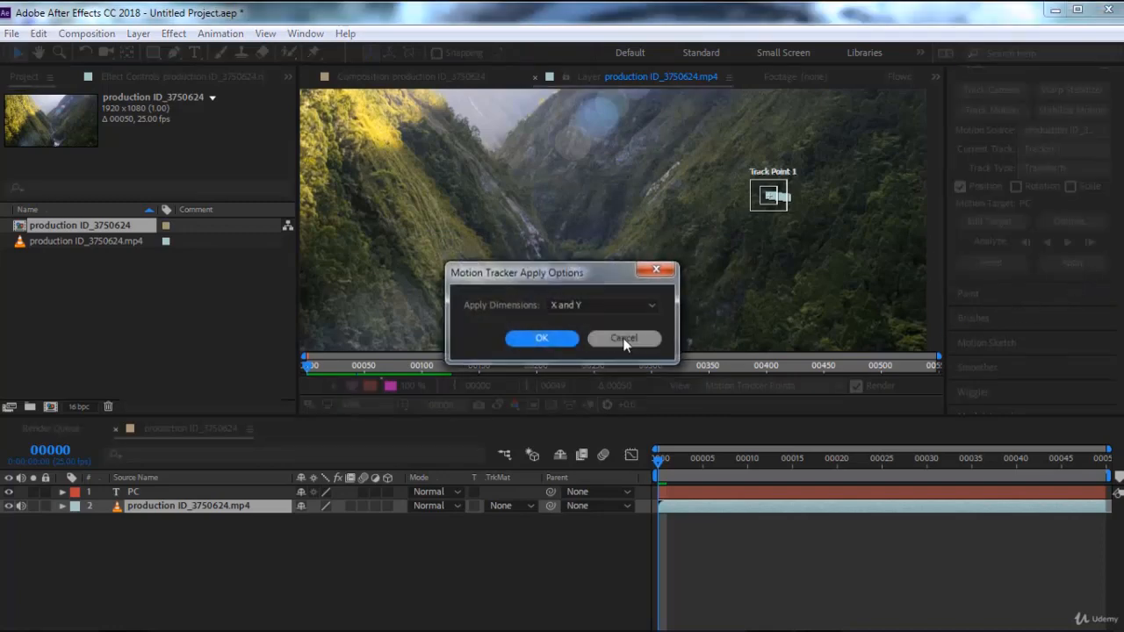
click(591, 307)
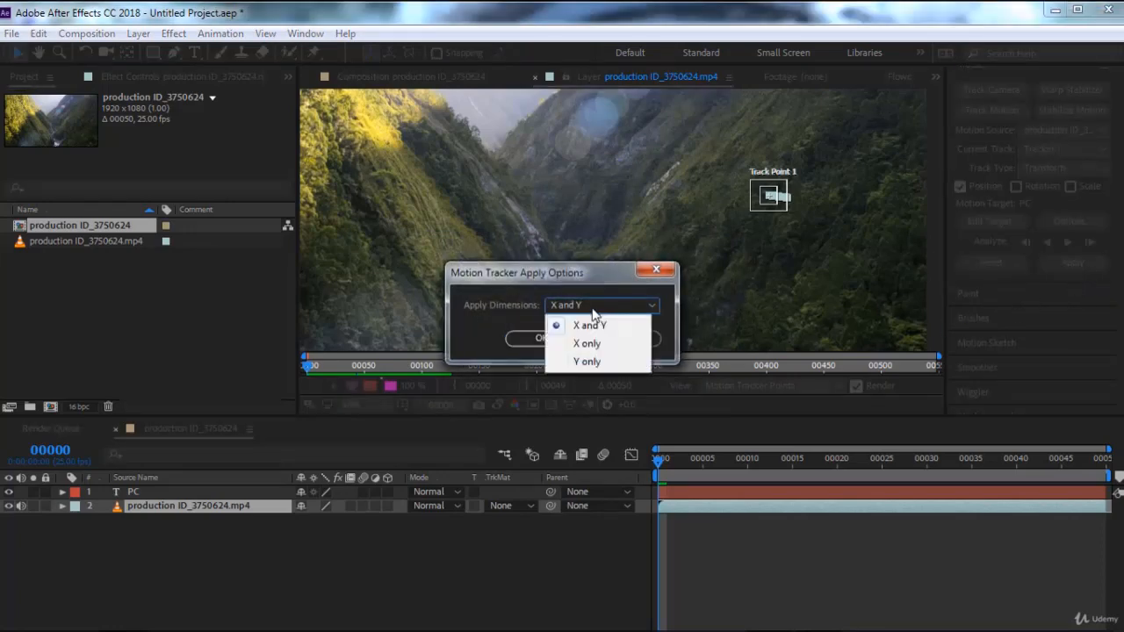
click(565, 310)
click(542, 339)
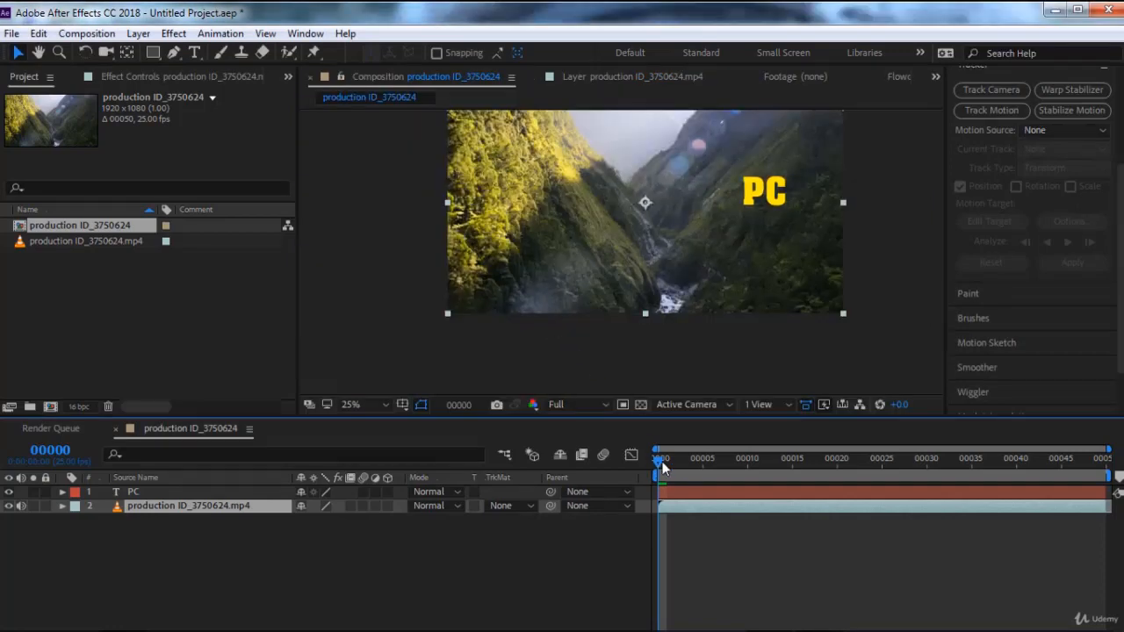
Step: Review the PC text's movement over the footage from frame 0 to 49, including an enlarged full-screen preview
drag(663, 463, 1100, 471)
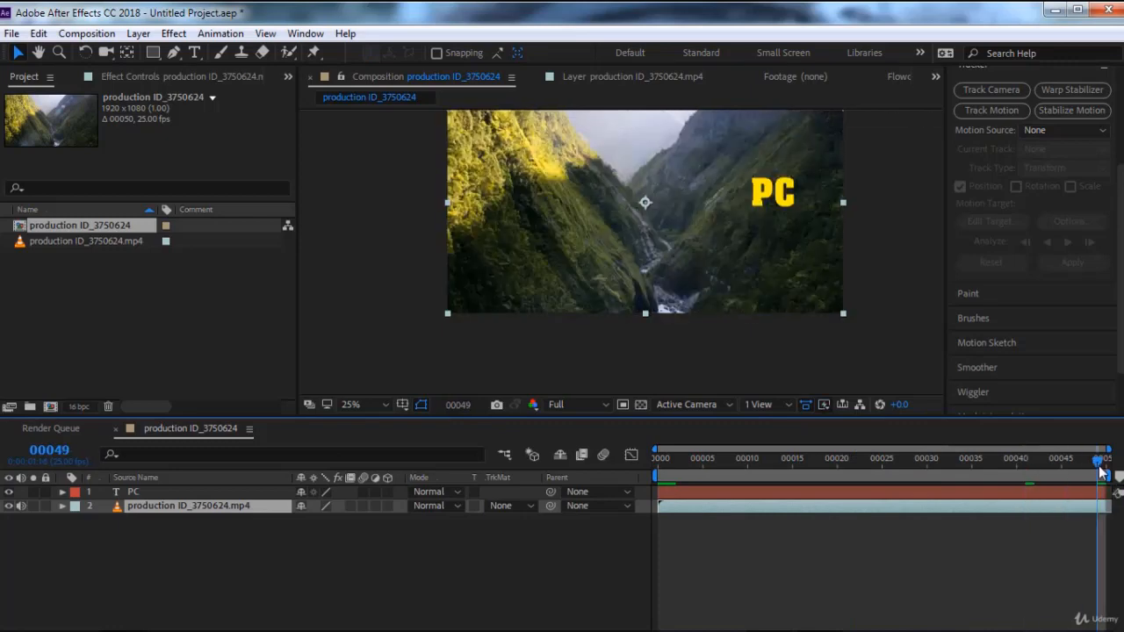
key(Home)
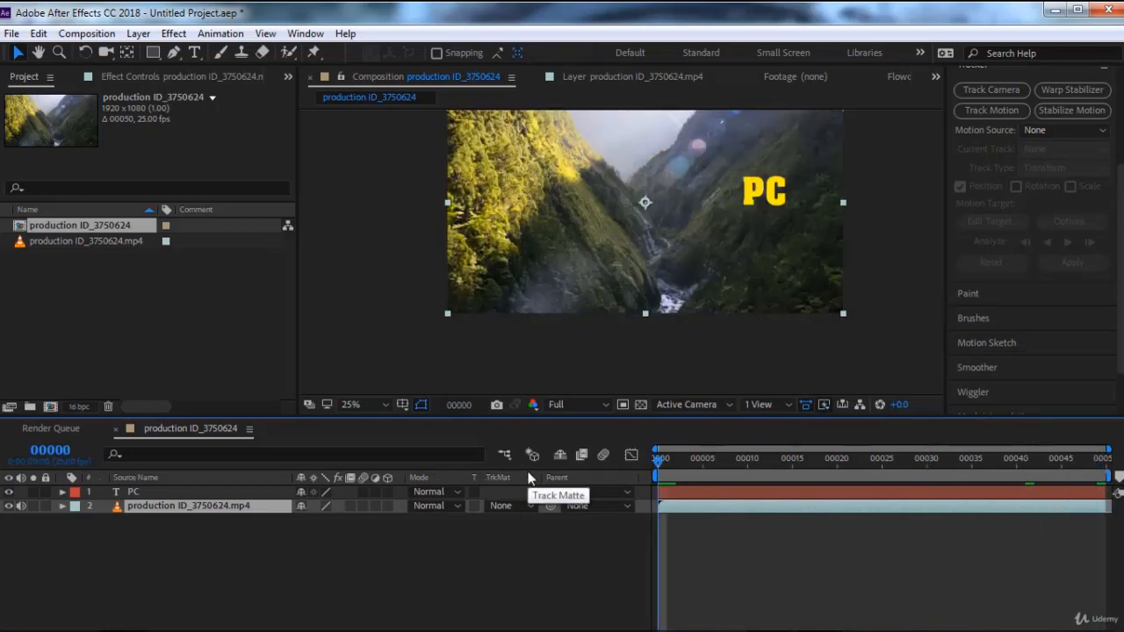
key(space)
drag(644, 271, 645, 311)
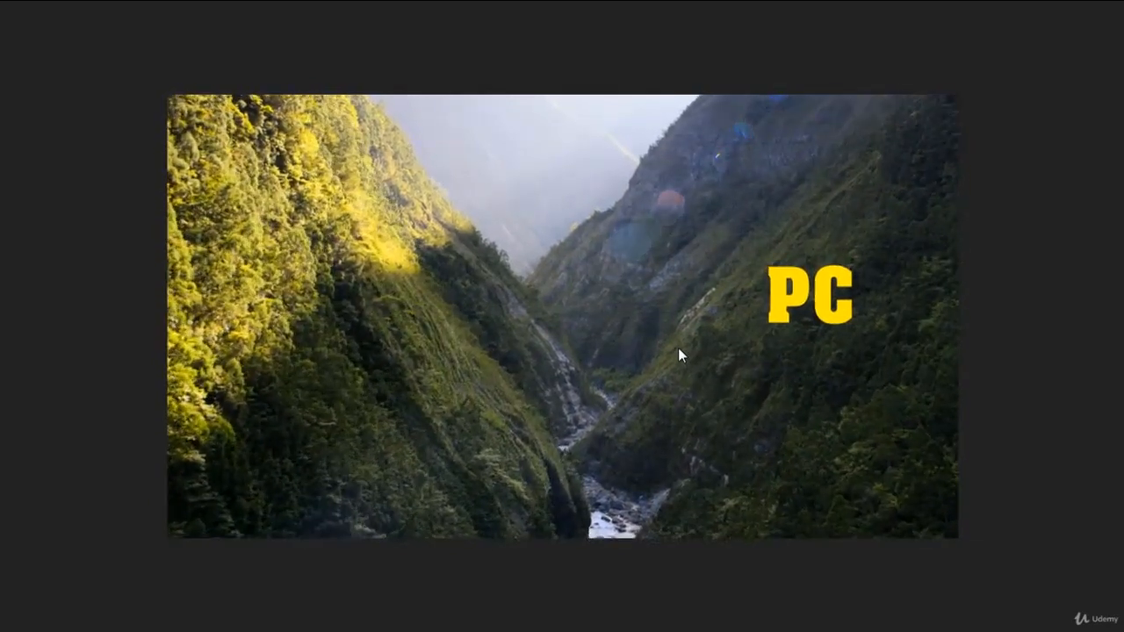
key(Escape)
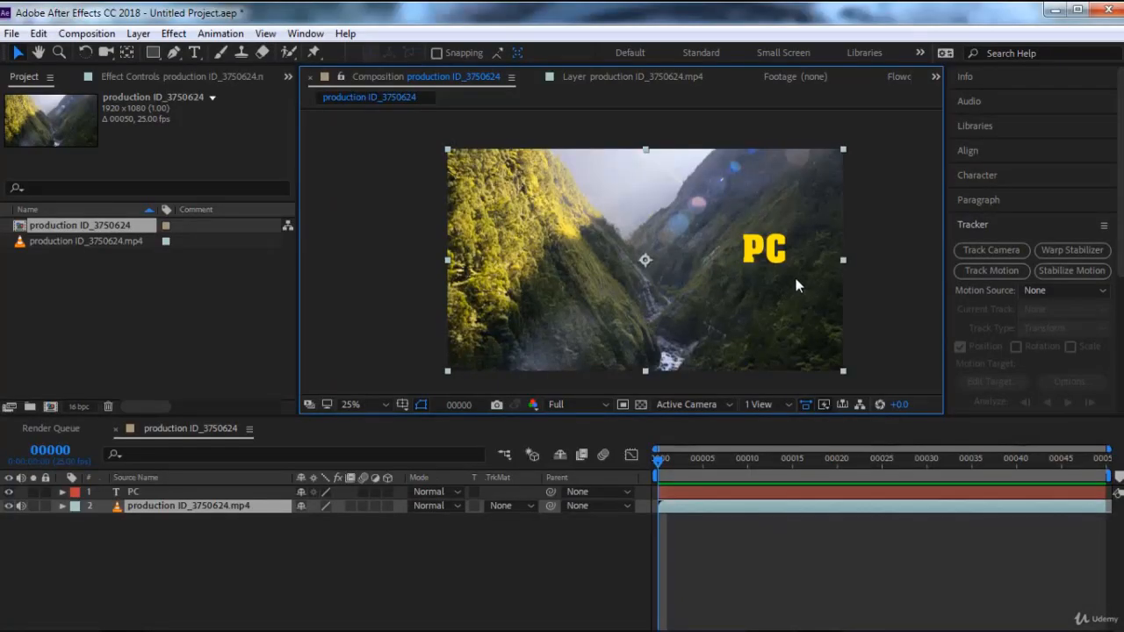
Step: Create a new motion track on the footage layer with Rotation and Scale tracking enabled alongside Position
scroll(796, 263, up, 1)
drag(797, 255, 610, 284)
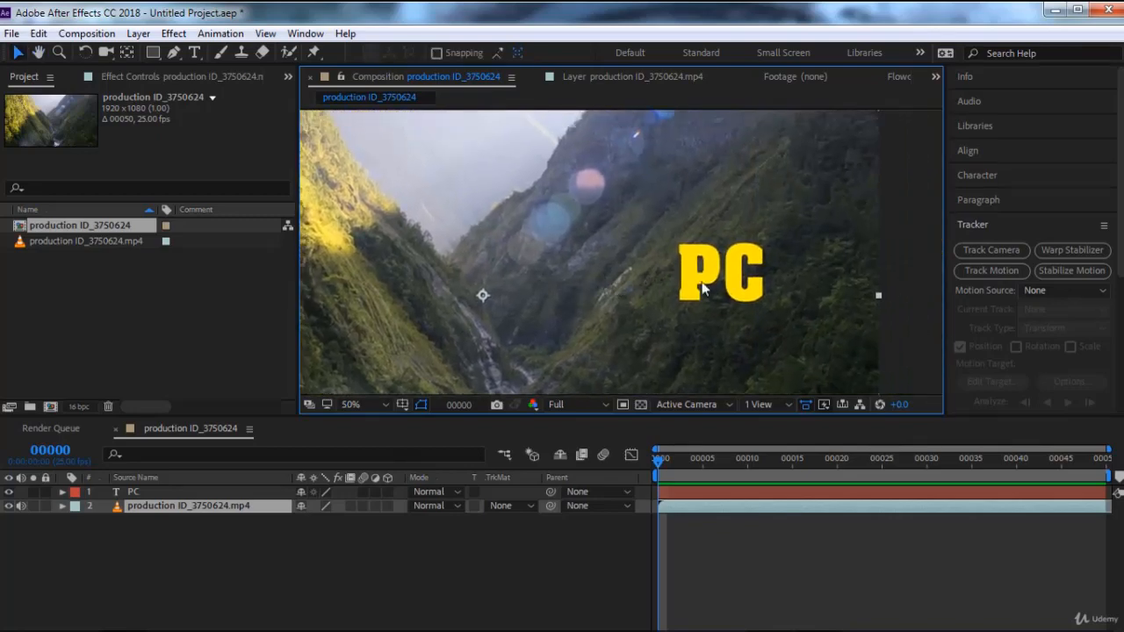
click(186, 508)
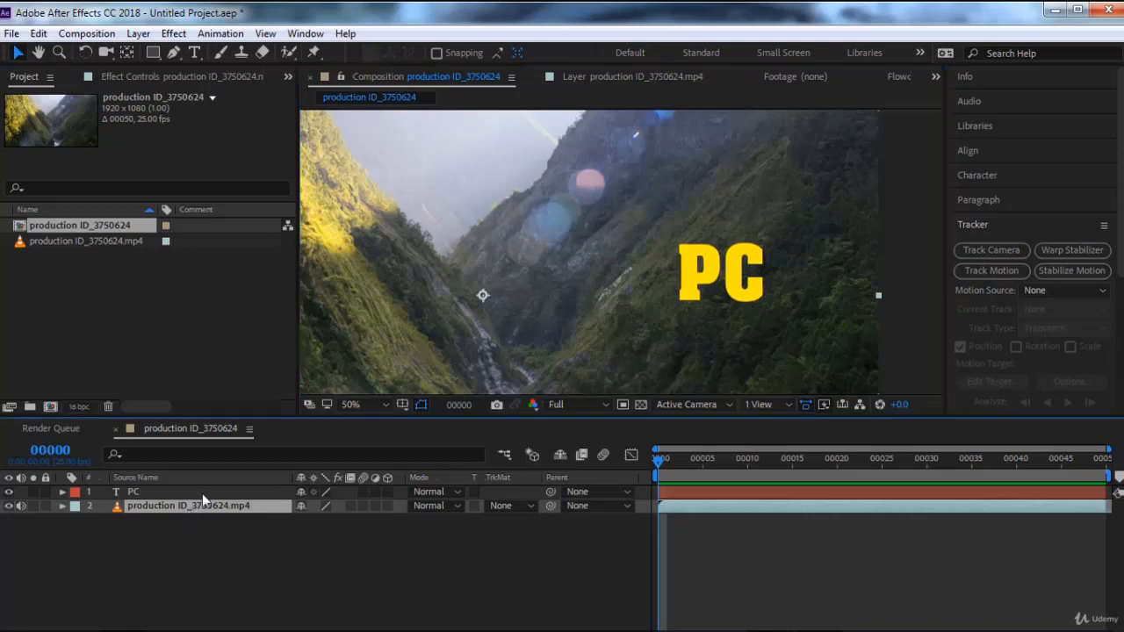
click(985, 273)
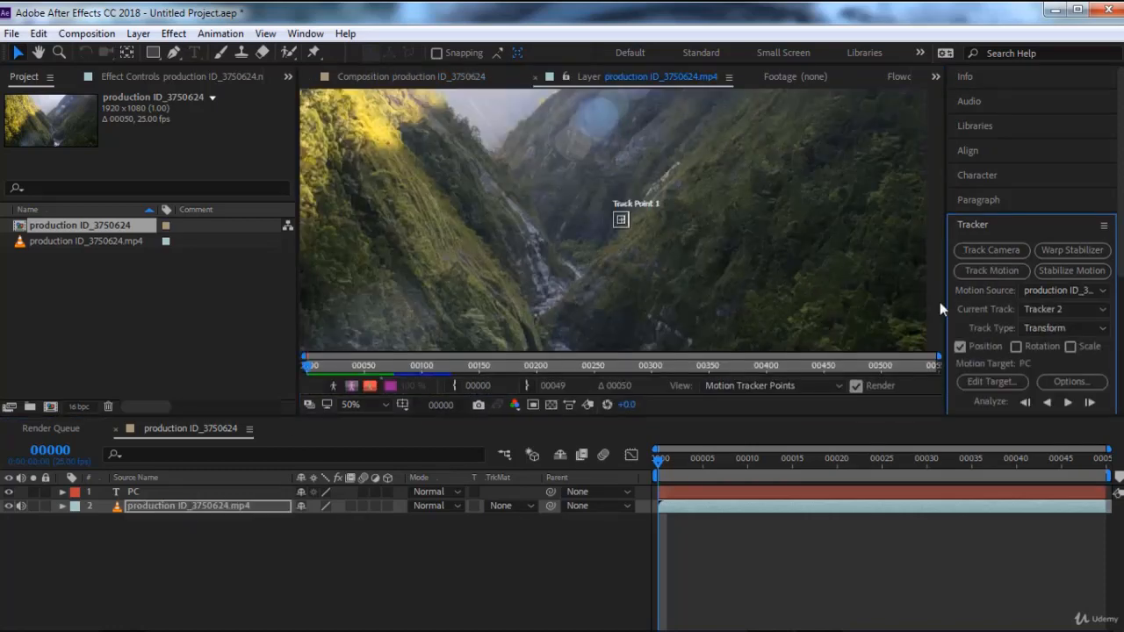
click(1043, 349)
click(1079, 351)
Step: Move Track Point 1 and Track Point 2 onto the forested right slope, with Track Point 1 higher and farther right
scroll(646, 232, up, 4)
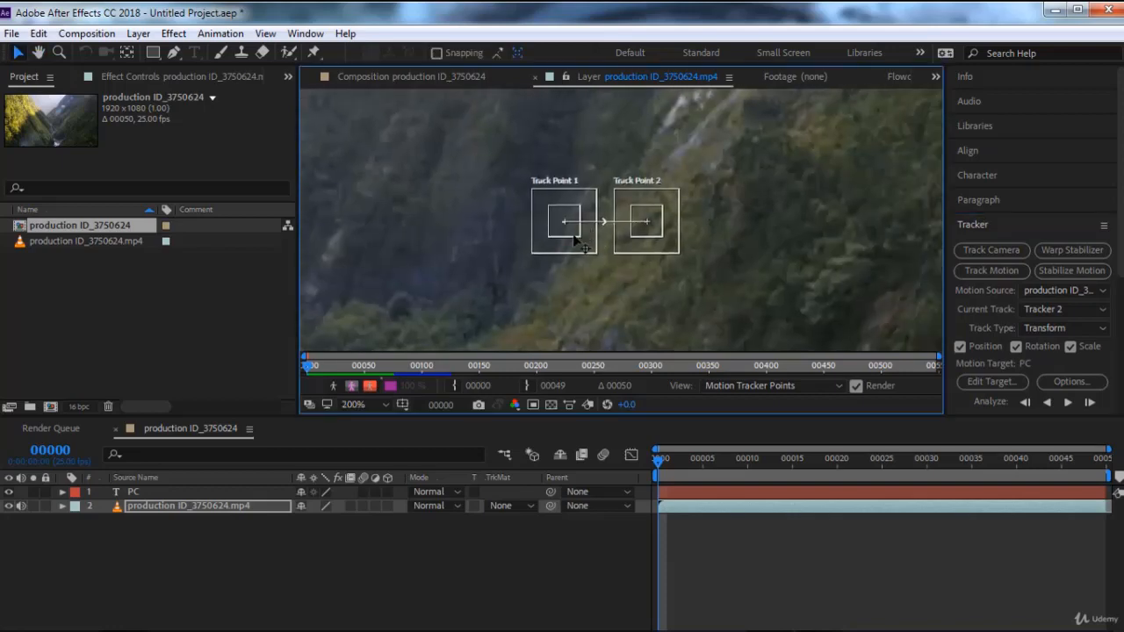
drag(565, 231, 890, 244)
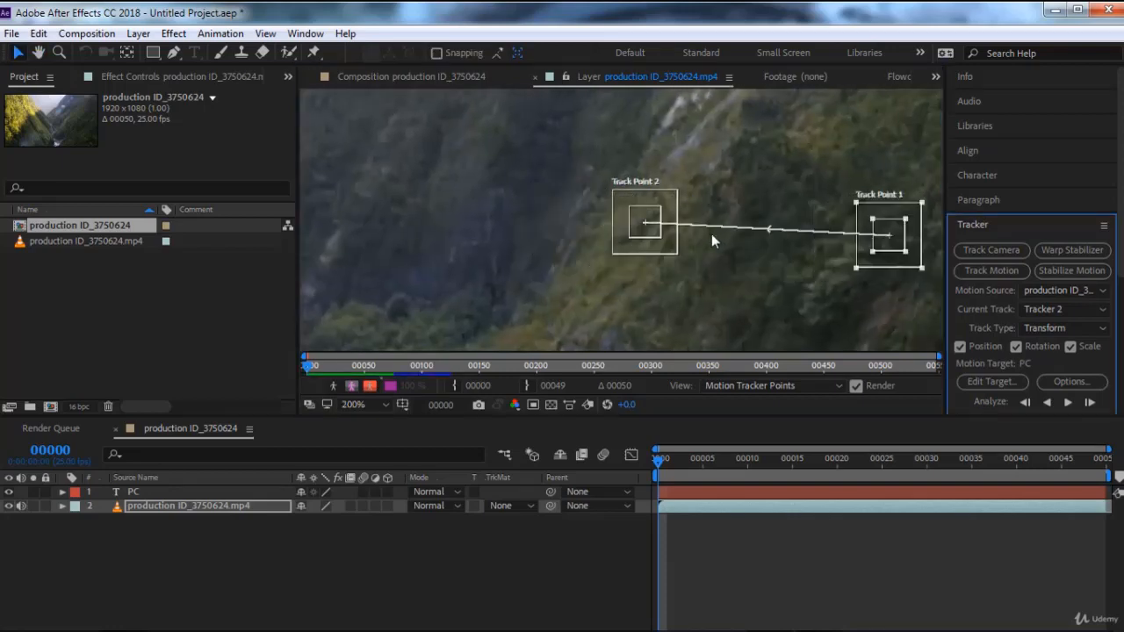
drag(655, 237, 518, 208)
drag(481, 151, 753, 123)
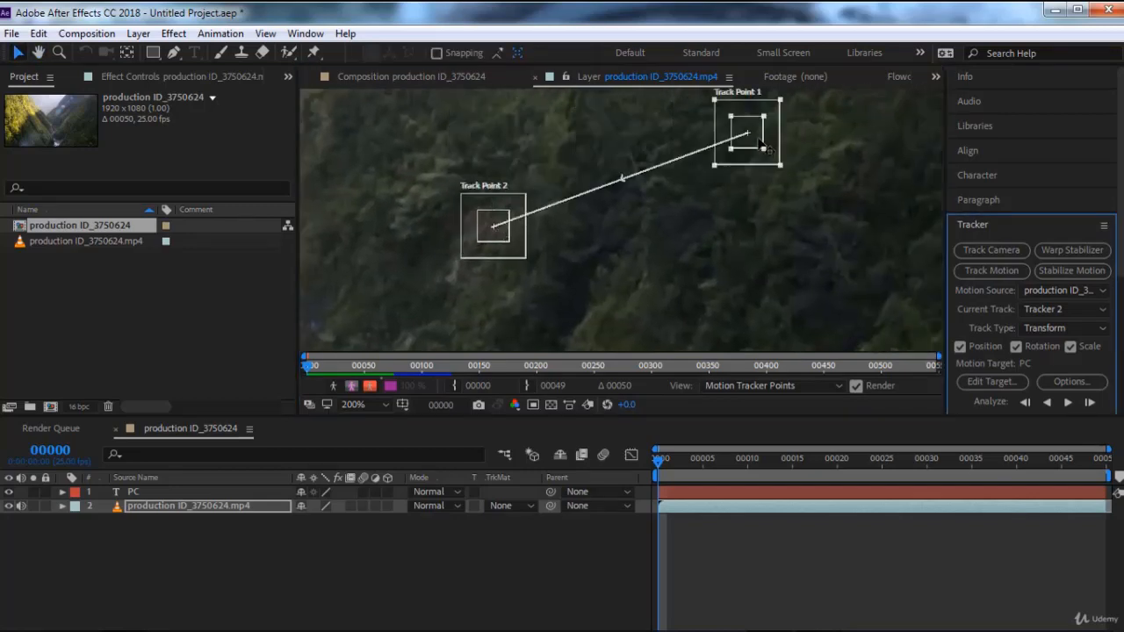
key(comma)
scroll(723, 187, down, 2)
scroll(683, 232, up, 1)
drag(688, 236, 716, 278)
scroll(664, 281, up, 1)
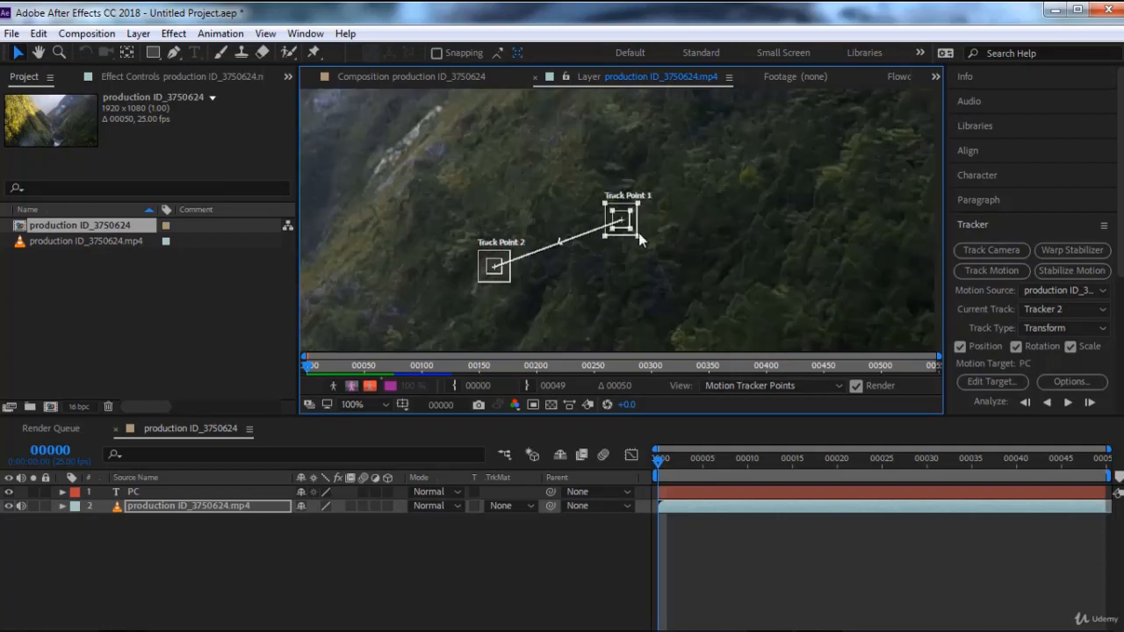
Step: Enlarge both track points' regions, raise Track Point 1 on the slope and place Track Point 2 just below it
drag(638, 232, 636, 184)
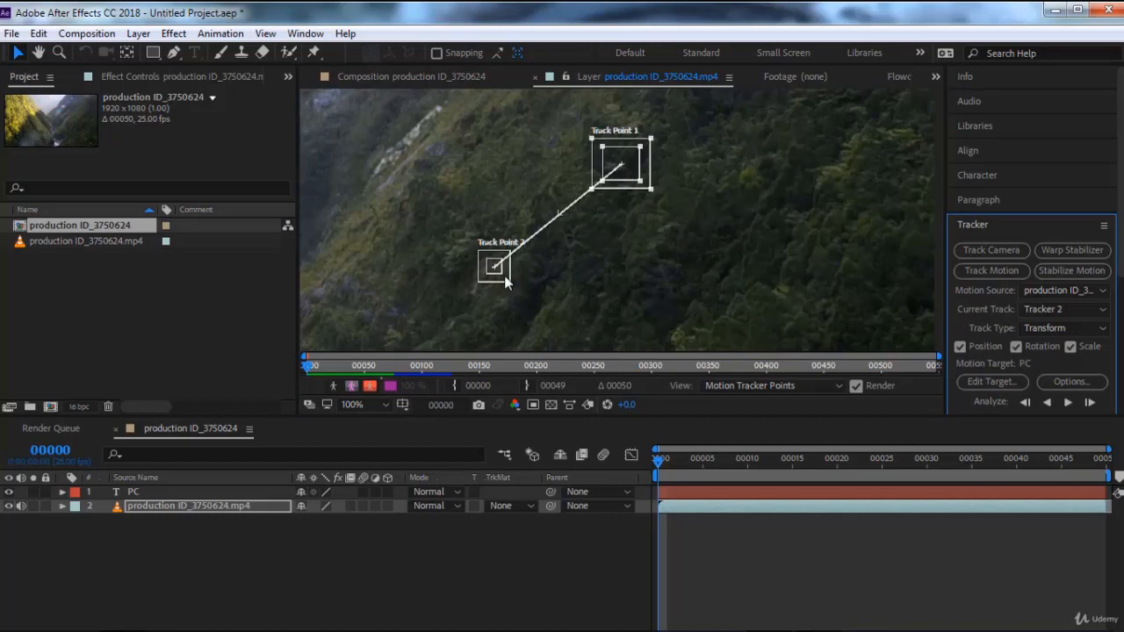
drag(506, 281, 607, 229)
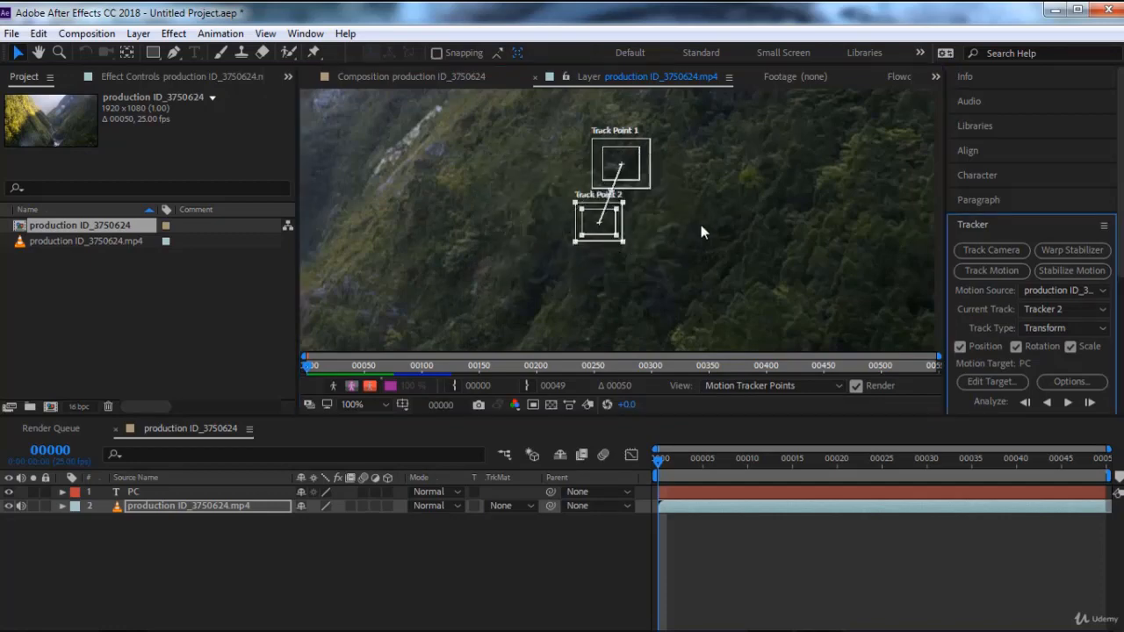
scroll(761, 216, down, 1)
scroll(740, 238, down, 1)
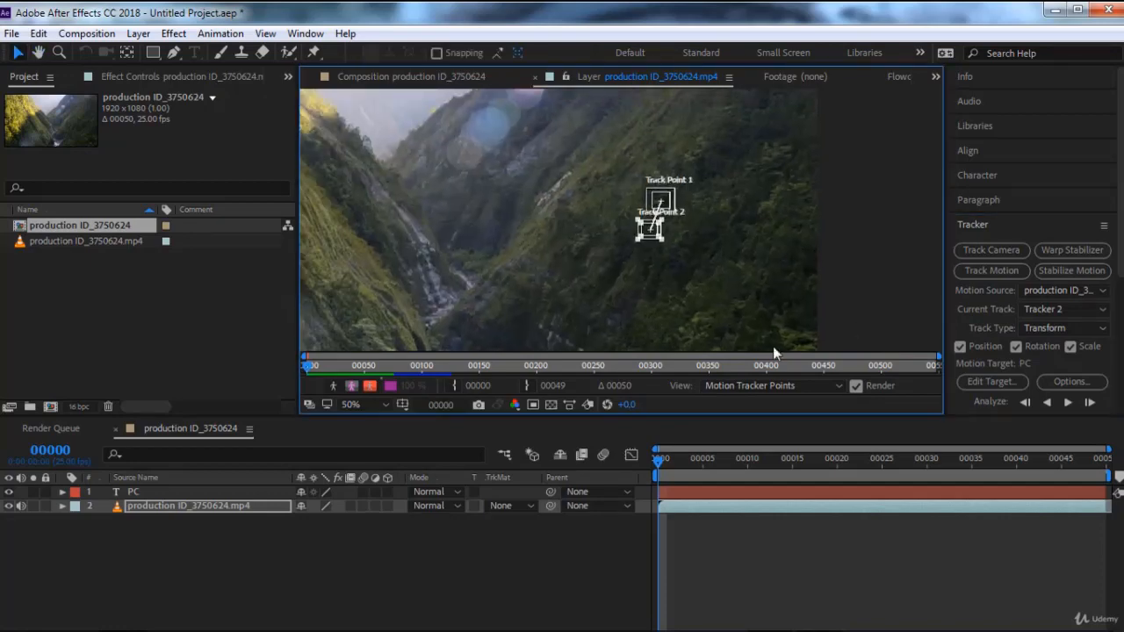
Step: Analyze both track points forward from frame 0 and stop the analysis once it passes the layer's end at frame 49
drag(677, 460, 613, 463)
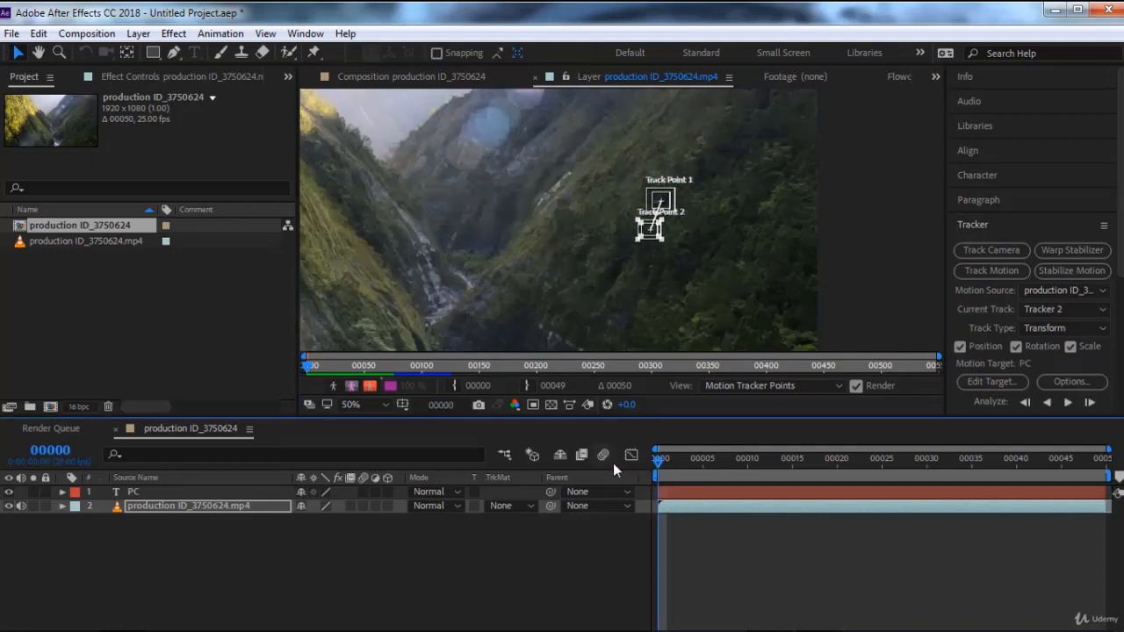
click(1068, 402)
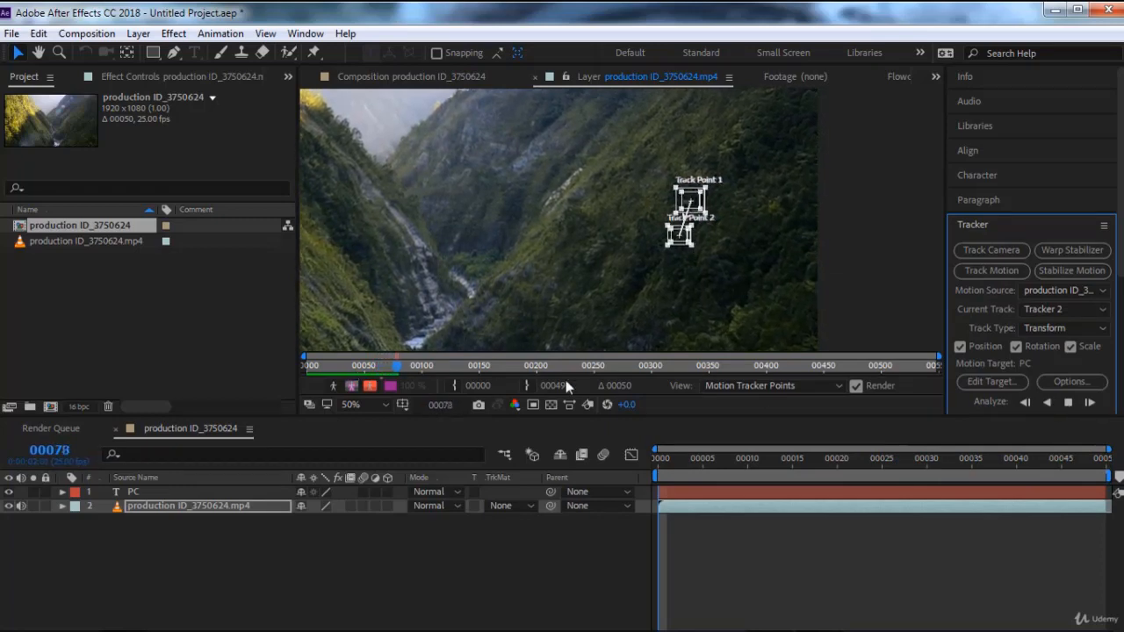
click(1069, 402)
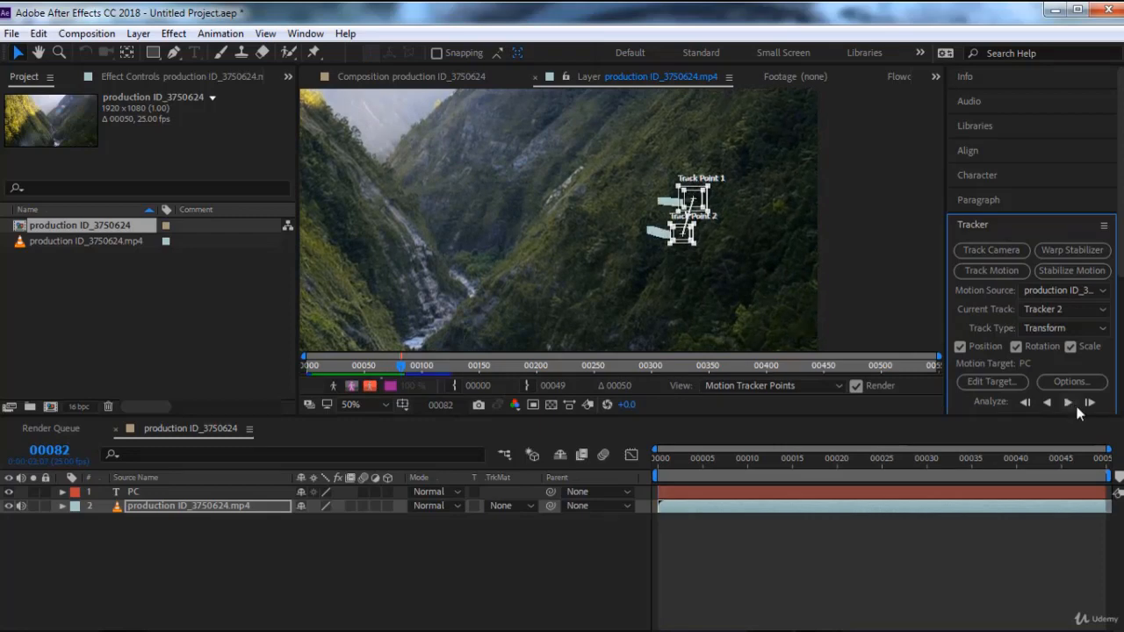
Step: Check the tracked points' motion through frame 49 and return the playhead to frame 0
key(space)
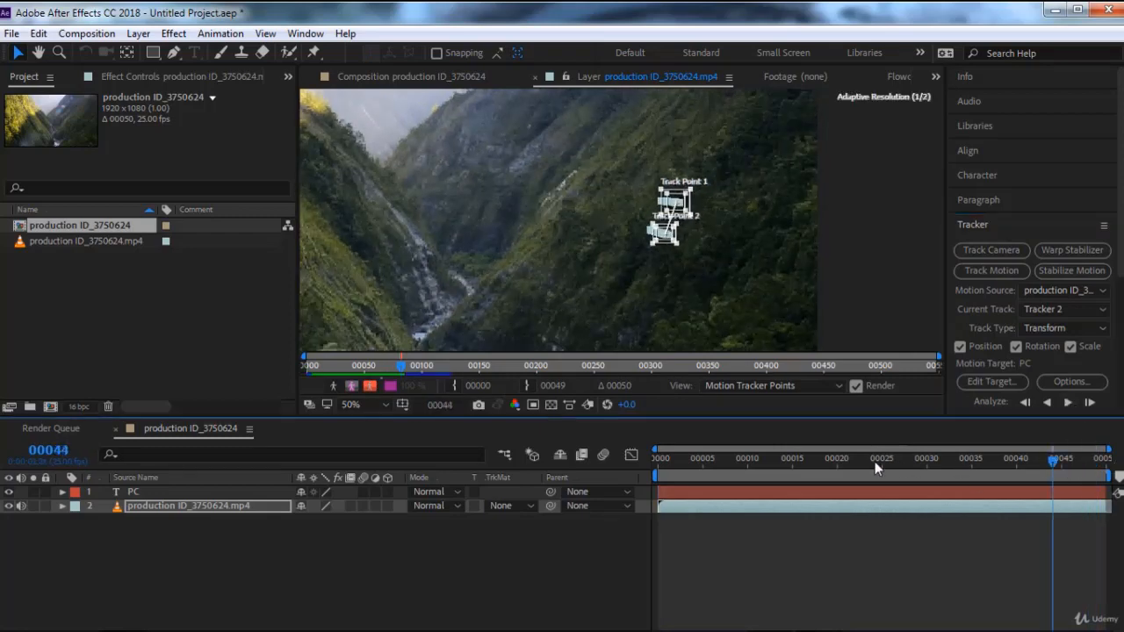
drag(1072, 461, 1101, 461)
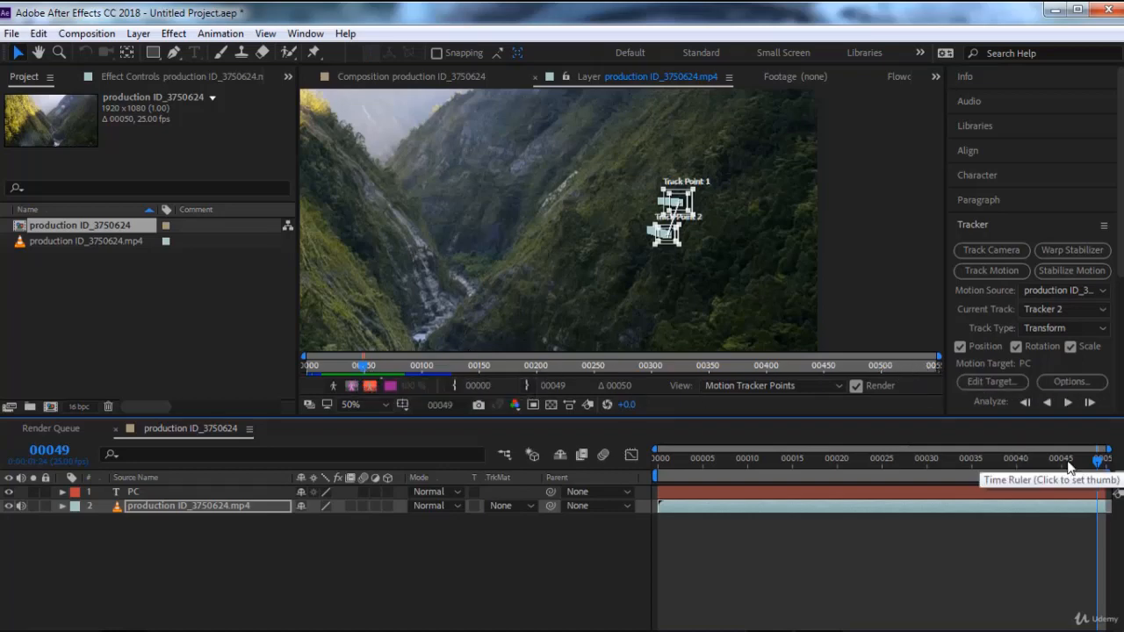
drag(1070, 461, 658, 458)
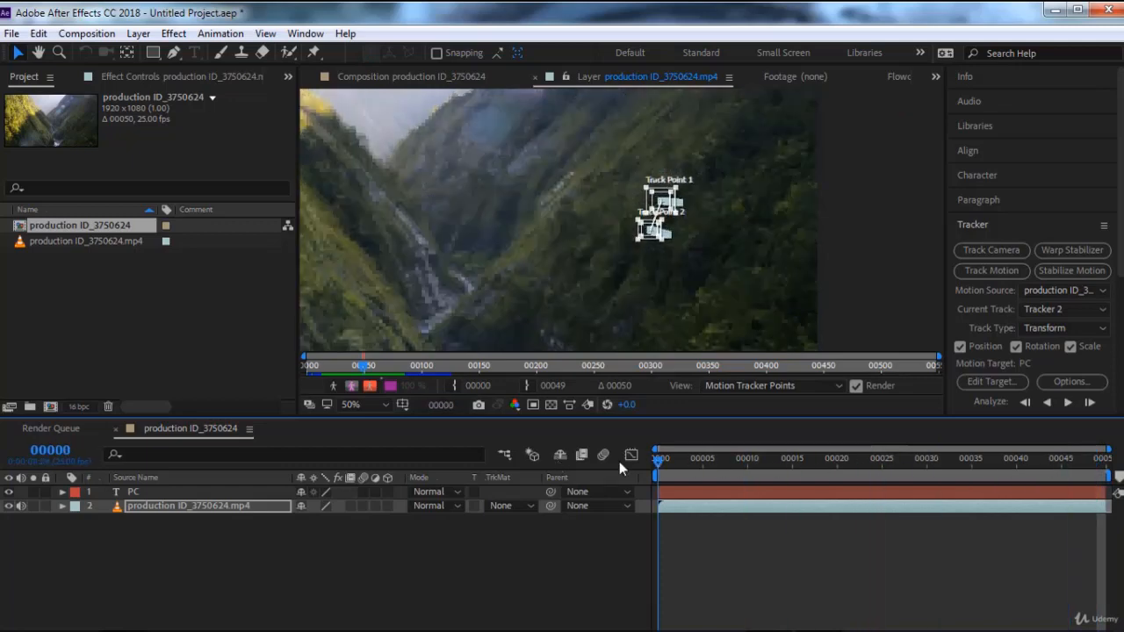
Step: Choose the PC text layer as the motion target of Tracker 2
click(994, 382)
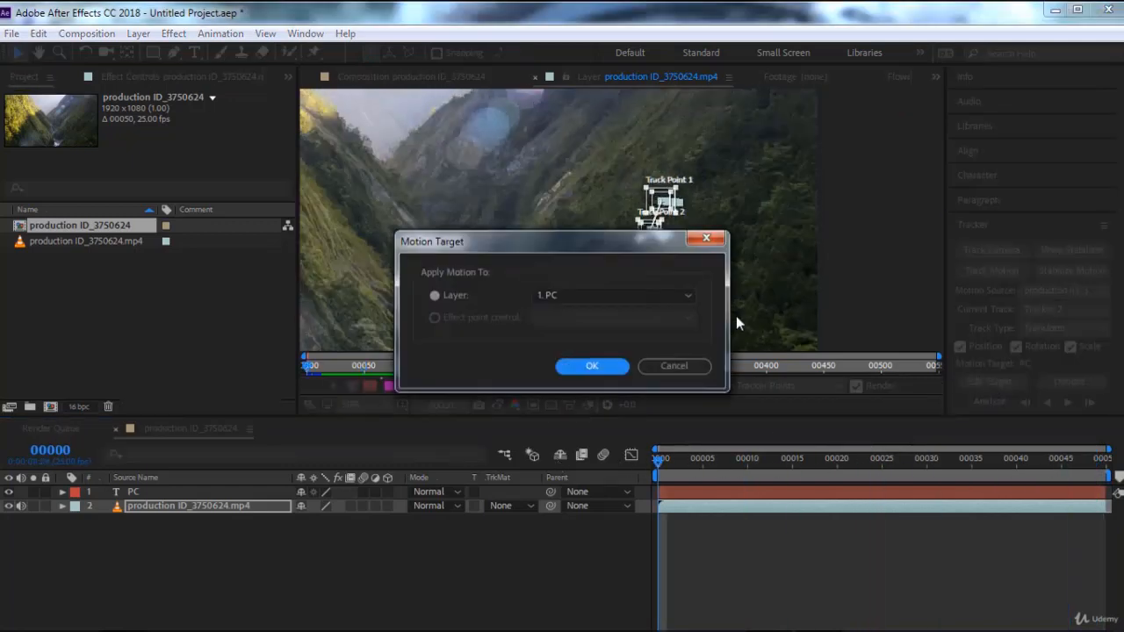
click(600, 297)
click(547, 318)
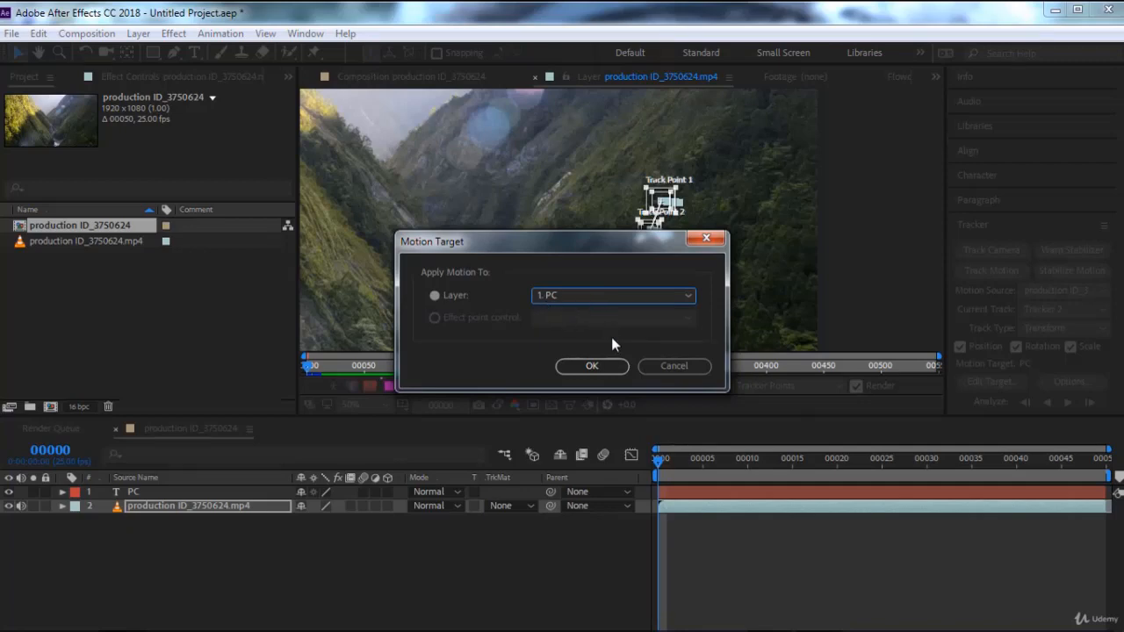
click(594, 368)
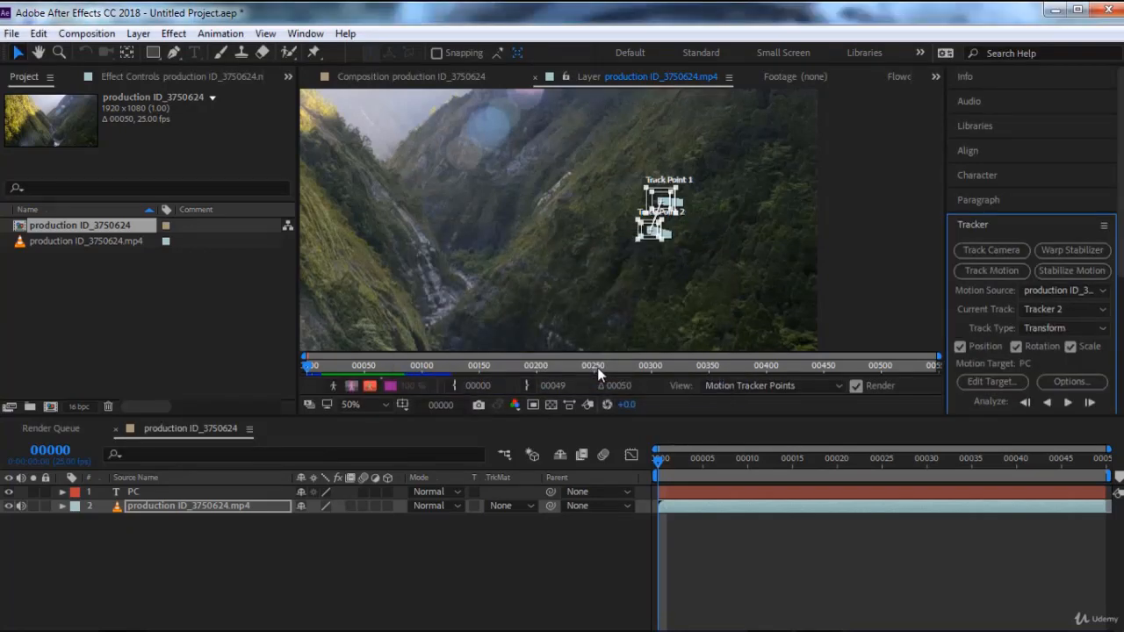
Step: Apply Tracker 2's motion data to the PC text layer with the apply dimensions X and Y
scroll(1077, 387, down, 3)
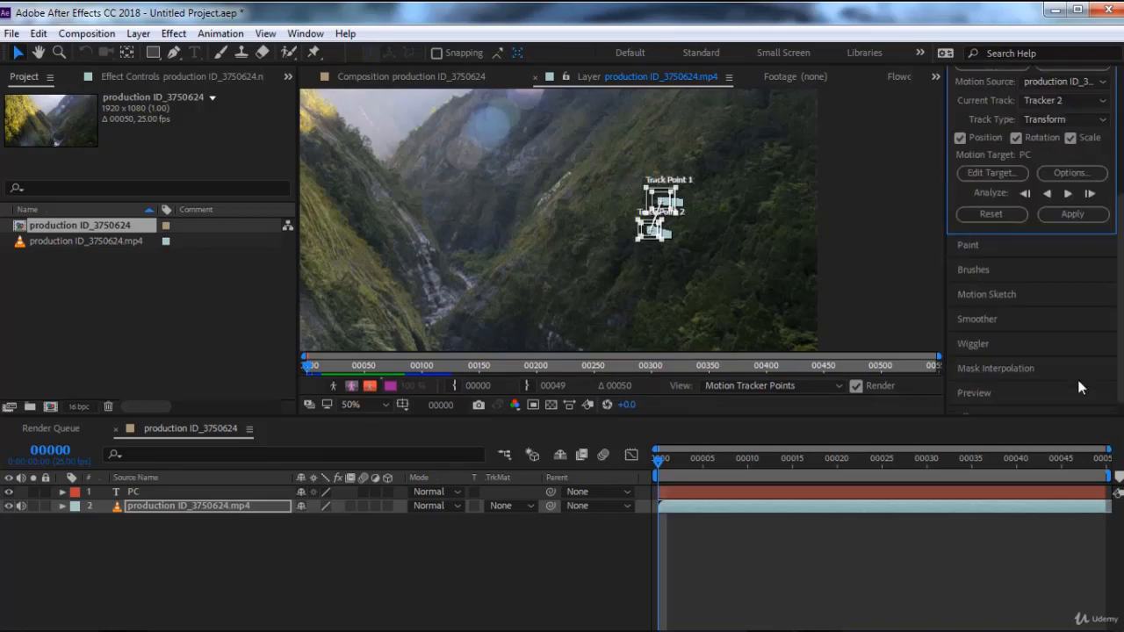
click(1082, 218)
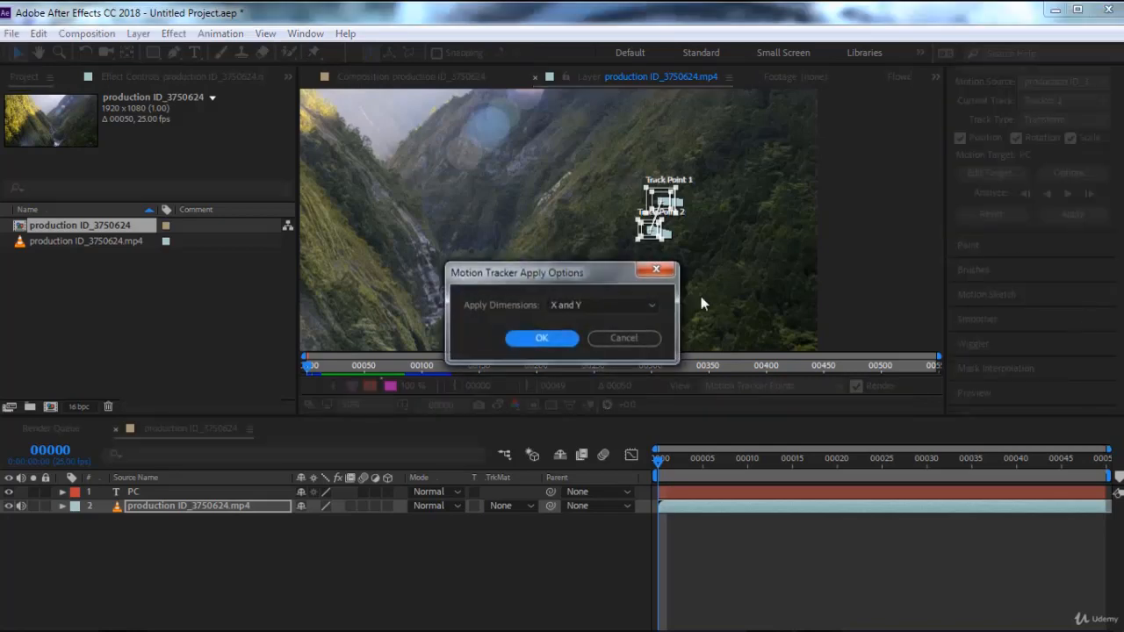
click(542, 338)
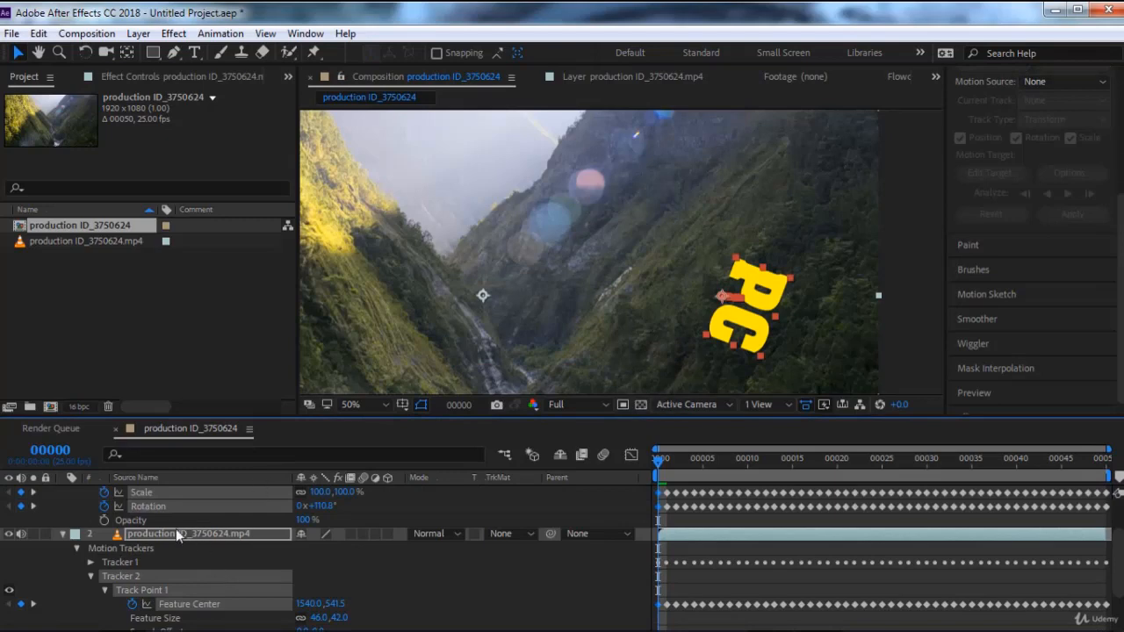
Step: Review the PC layer's position, scale and rotation keyframes and preview the tracked text from frame 0
scroll(173, 527, up, 2)
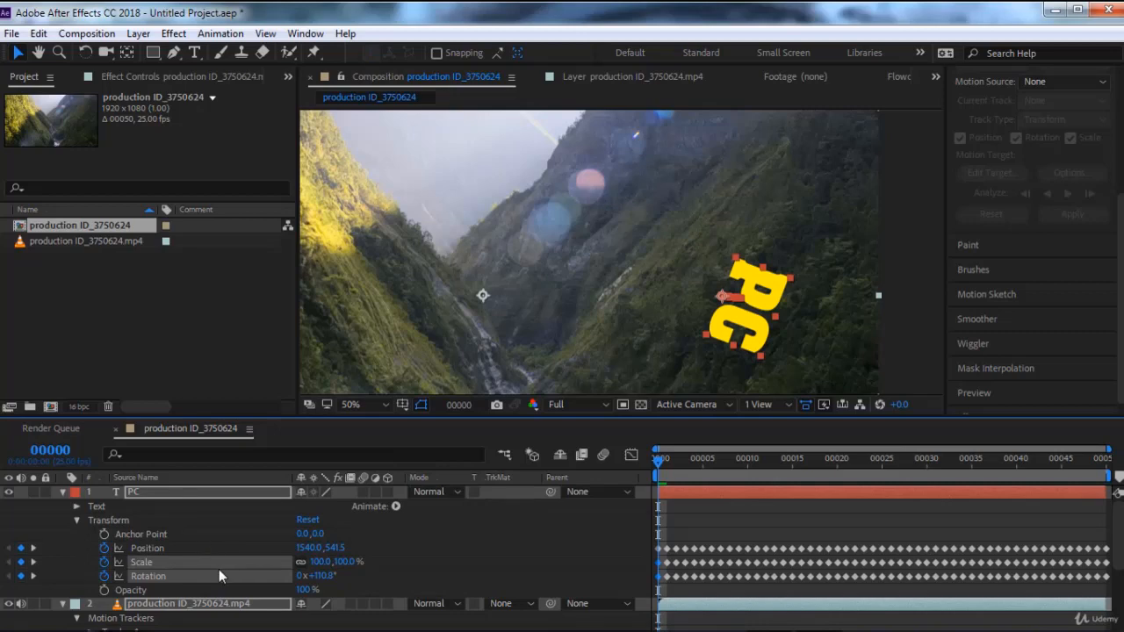
drag(659, 473, 632, 464)
key(space)
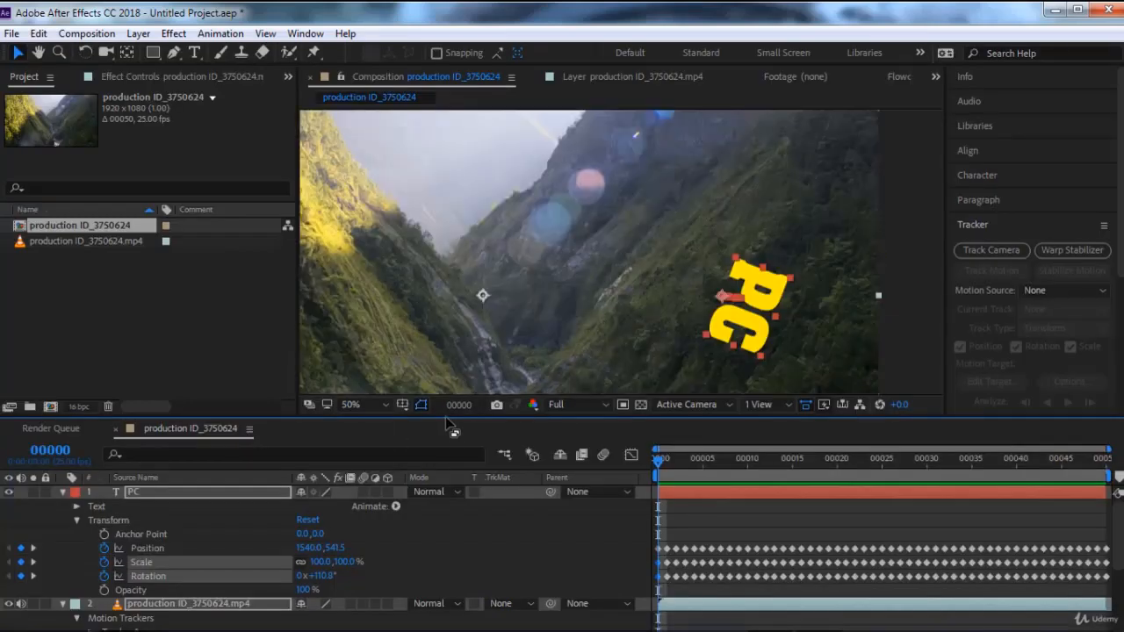
Step: Enlarge the timeline area and collapse the properties of the PC and video layers
drag(450, 419, 450, 366)
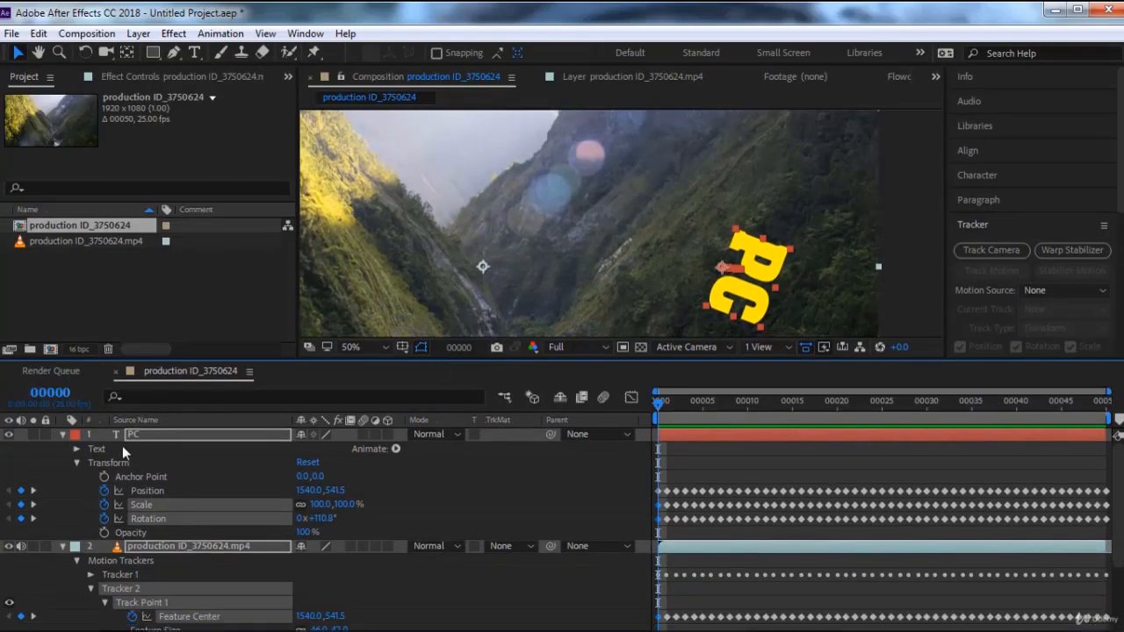
click(64, 436)
click(63, 448)
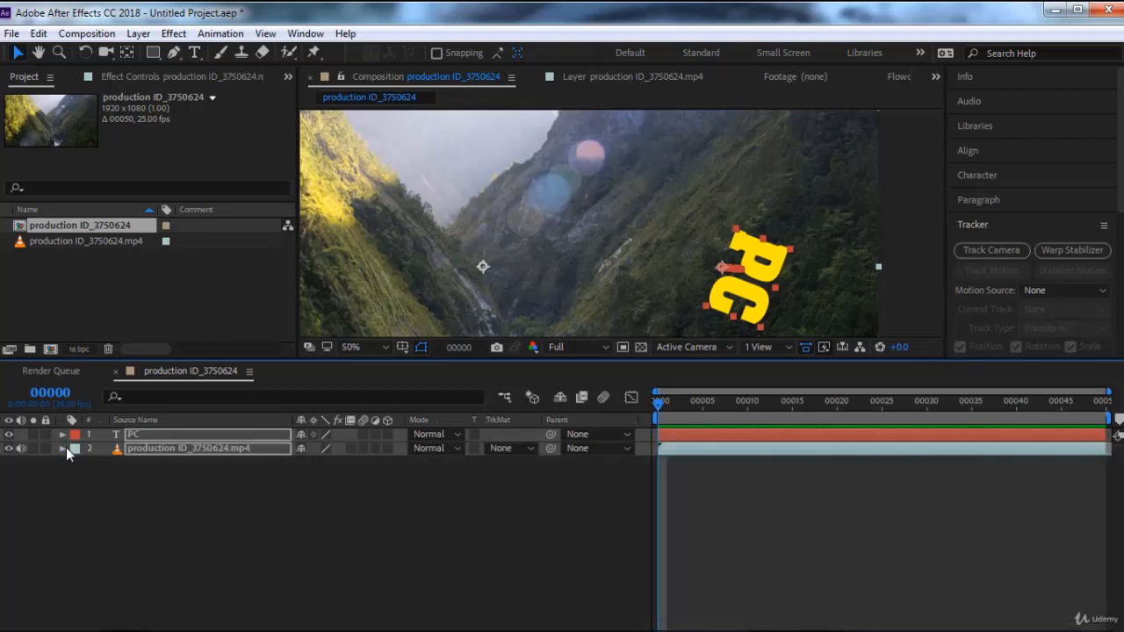
Step: Add a null object to the composition and move it over the PC text
right_click(250, 502)
mouse_move(371, 314)
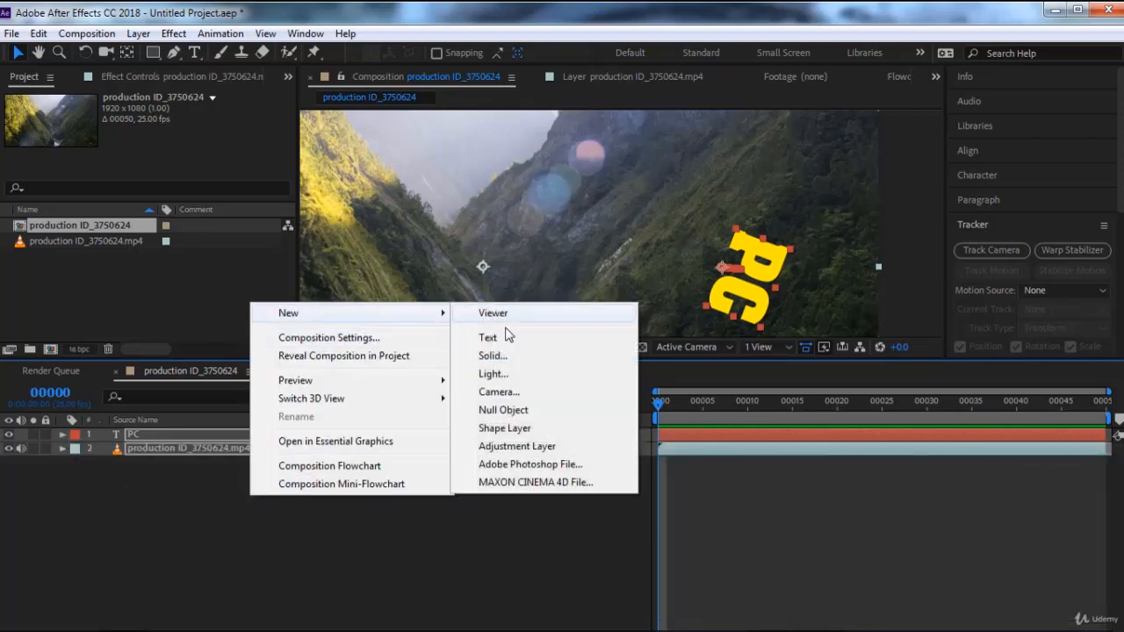
click(554, 413)
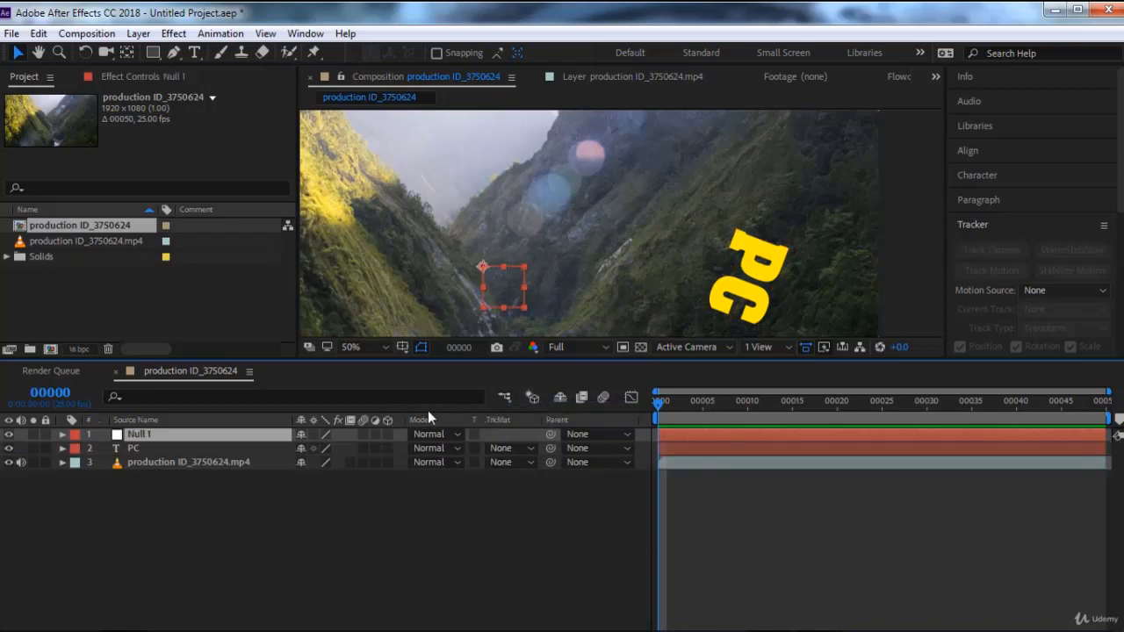
drag(512, 292, 777, 306)
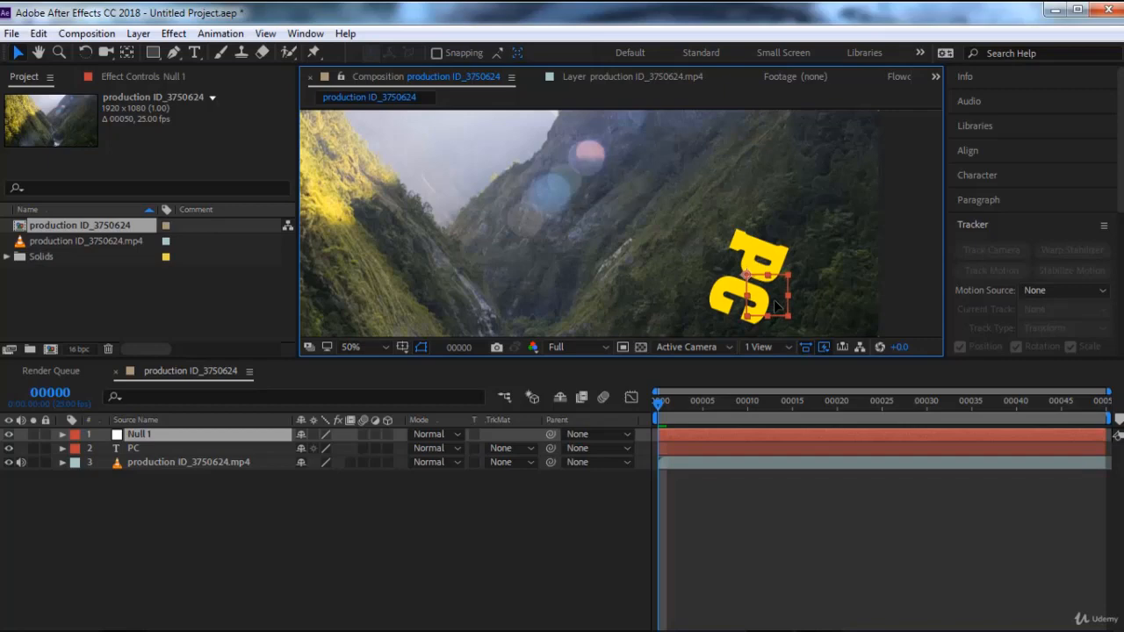
key(Return)
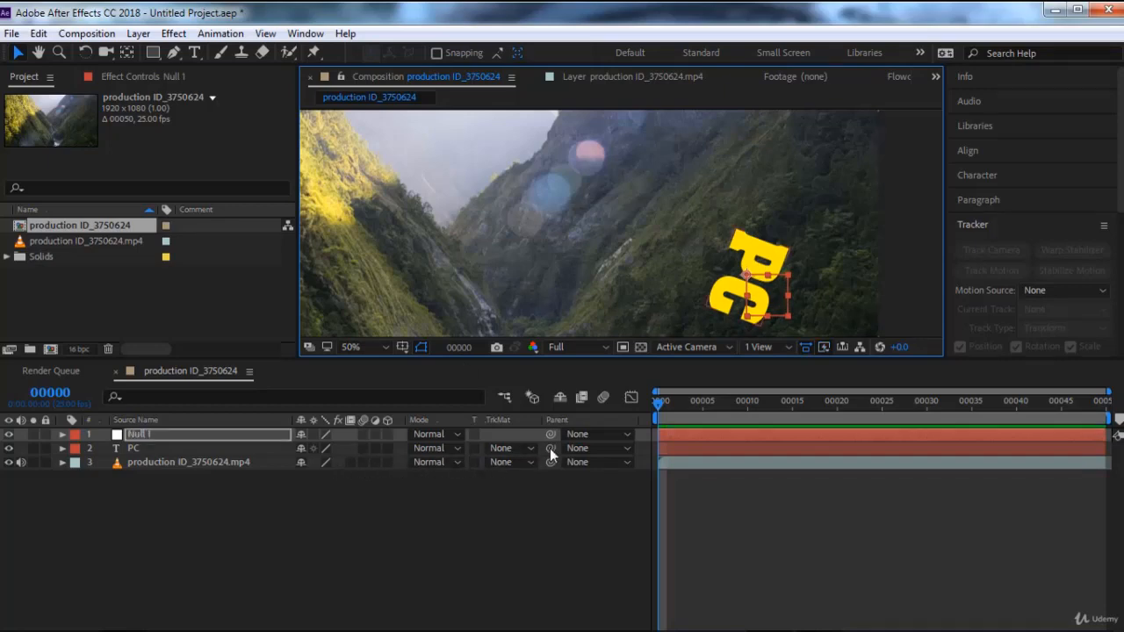
Step: Parent the PC text layer to the Null 1 layer
drag(550, 448, 739, 588)
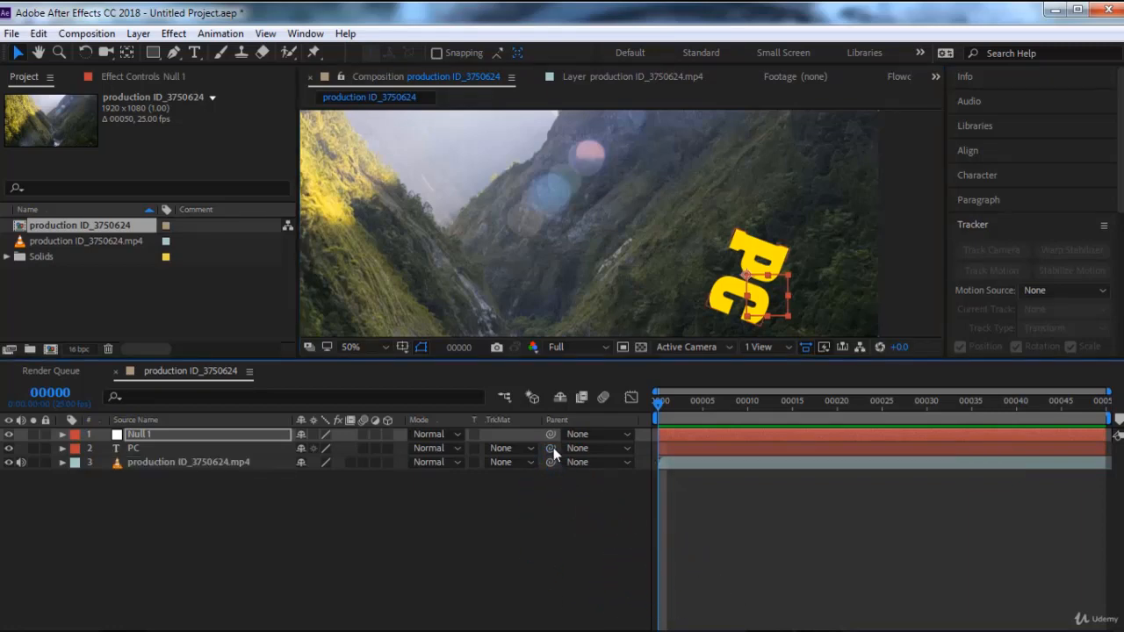
drag(552, 448, 233, 611)
drag(551, 448, 547, 498)
drag(551, 448, 640, 621)
drag(551, 448, 193, 436)
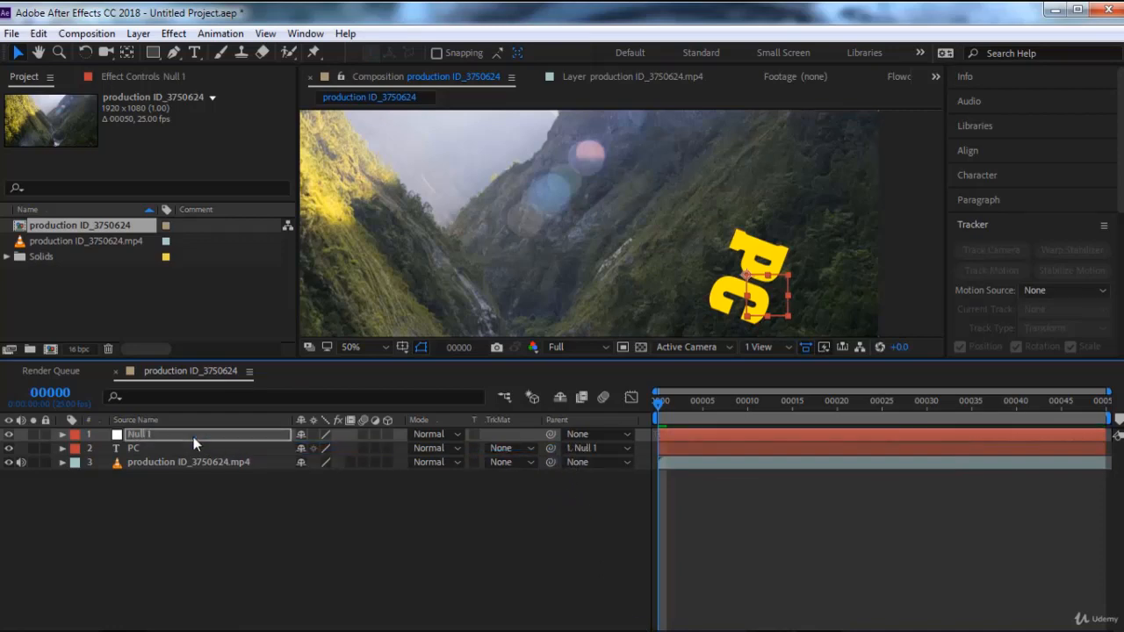
click(193, 437)
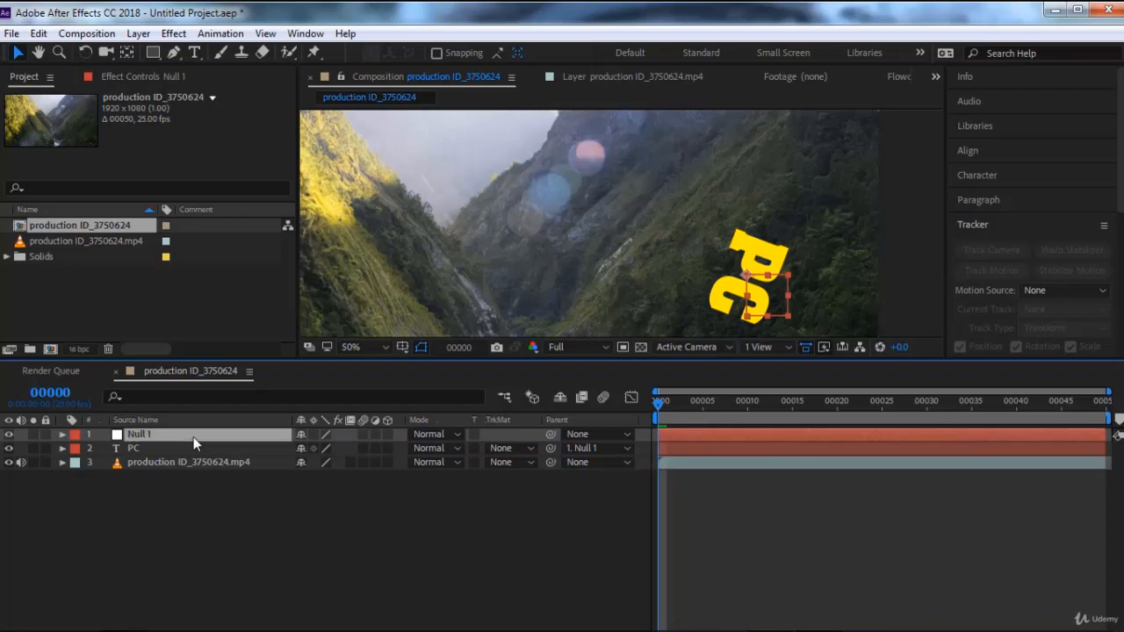
drag(789, 314, 796, 269)
key(ctrl+z)
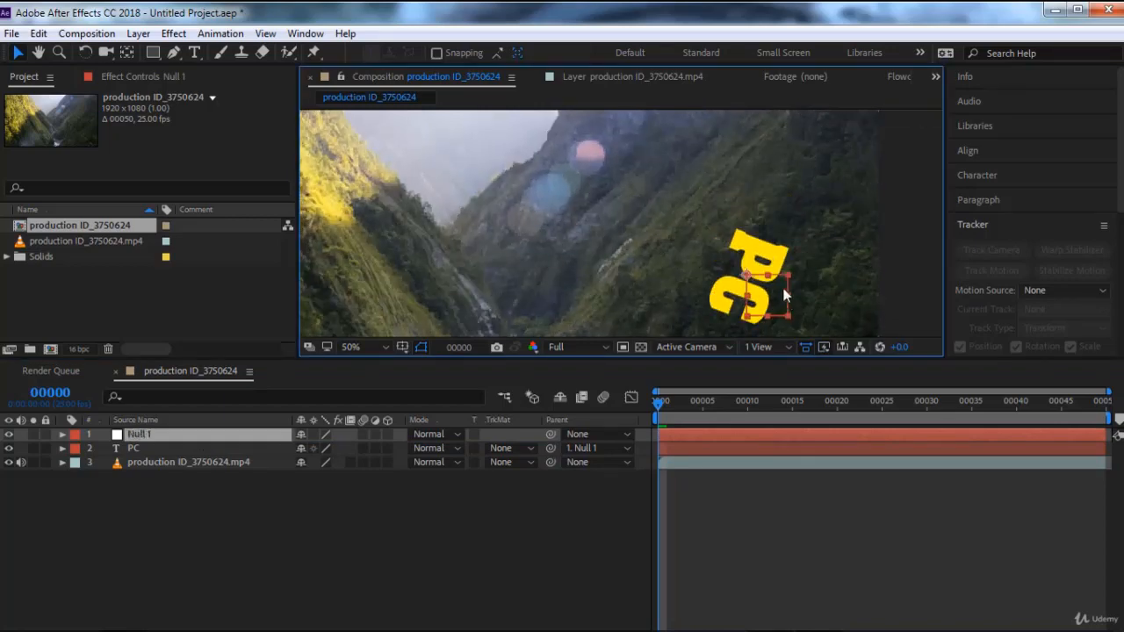
Step: Set the rotation of Null 1 to -109° to level the PC text and check it in the full-screen preview
click(162, 437)
key(r)
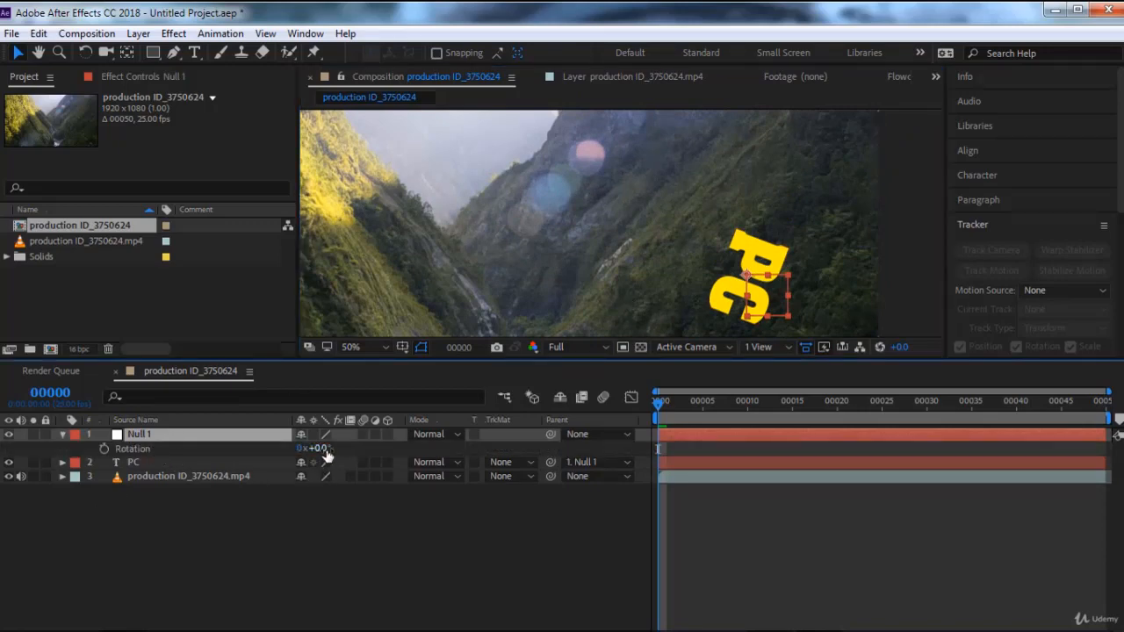
drag(321, 449, 233, 450)
key(Return)
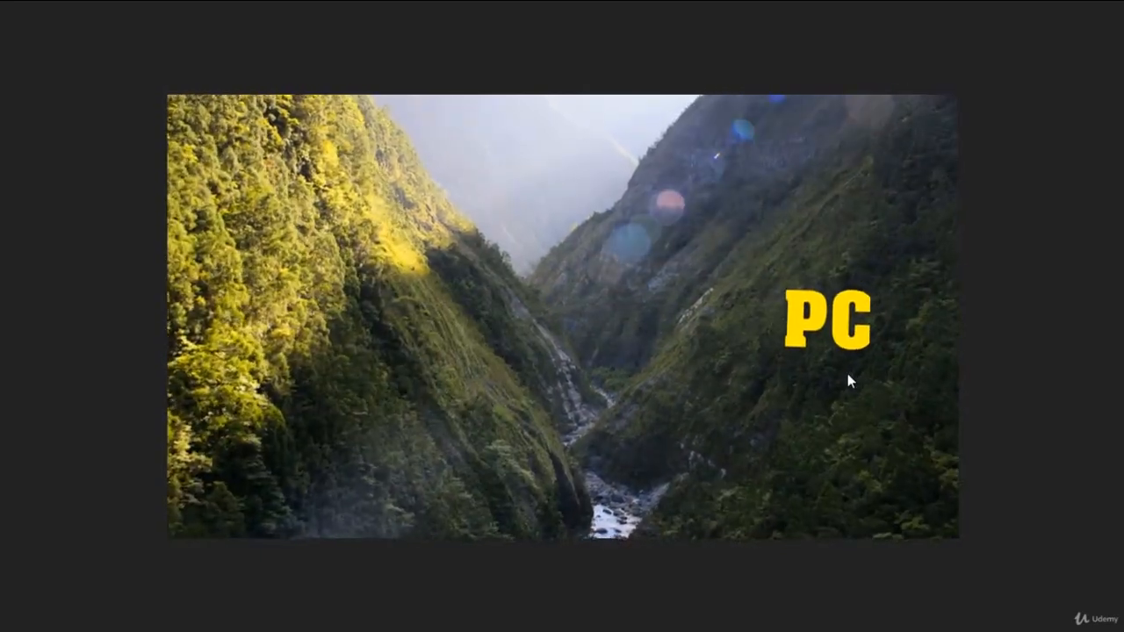
key(ctrl+m)
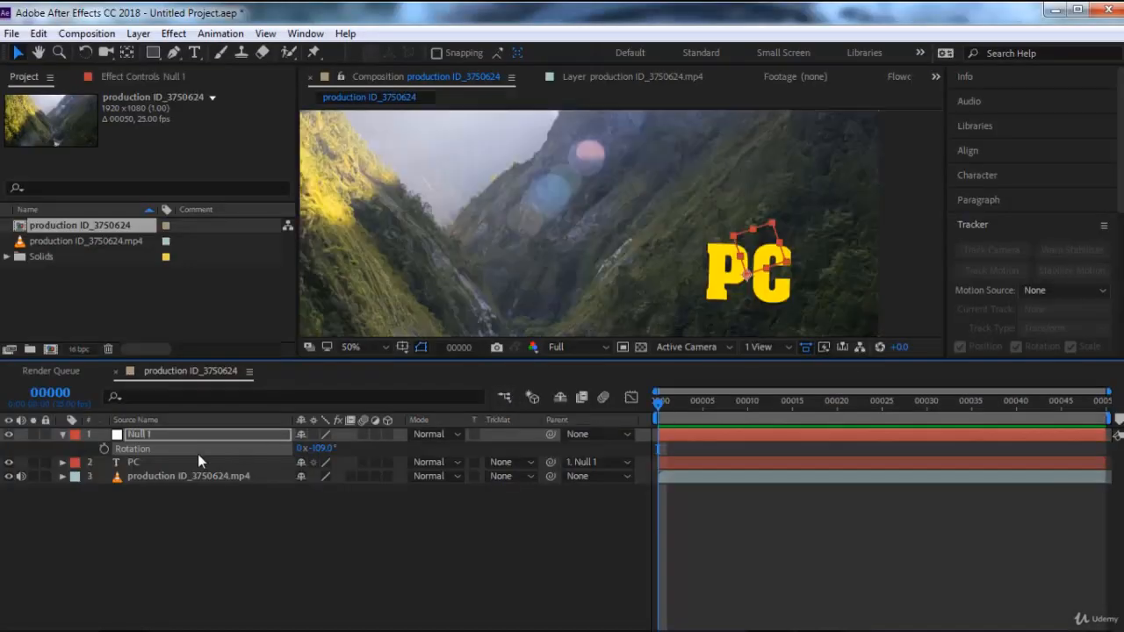
Step: Move the PC layer above Null 1 in the layer stack and set its parent to None
click(144, 461)
drag(165, 459, 170, 431)
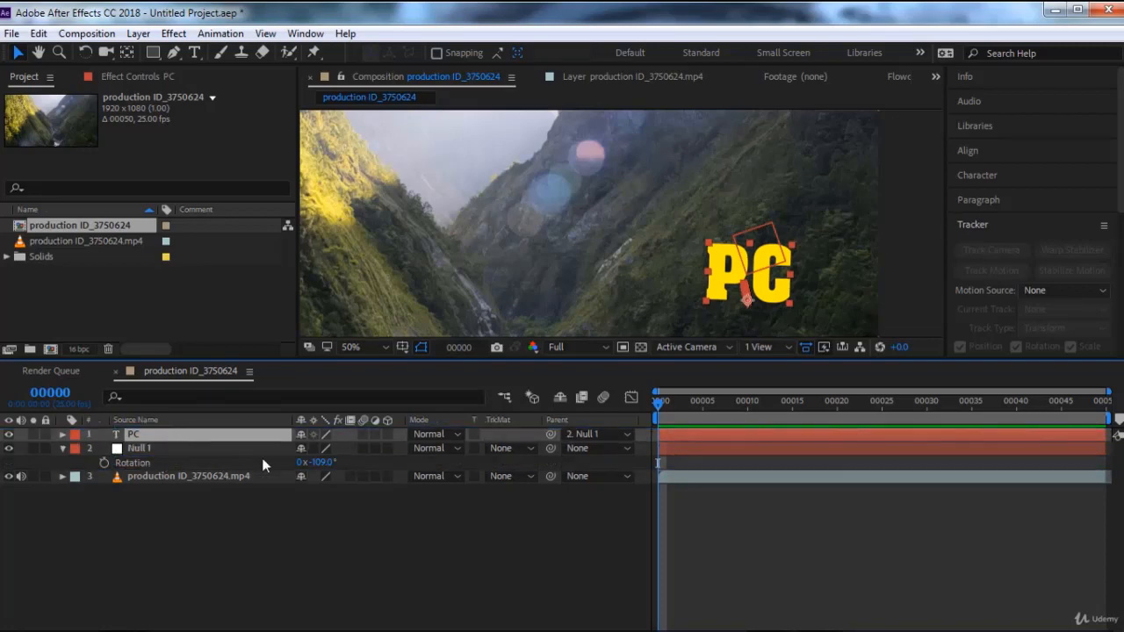
click(625, 436)
click(604, 454)
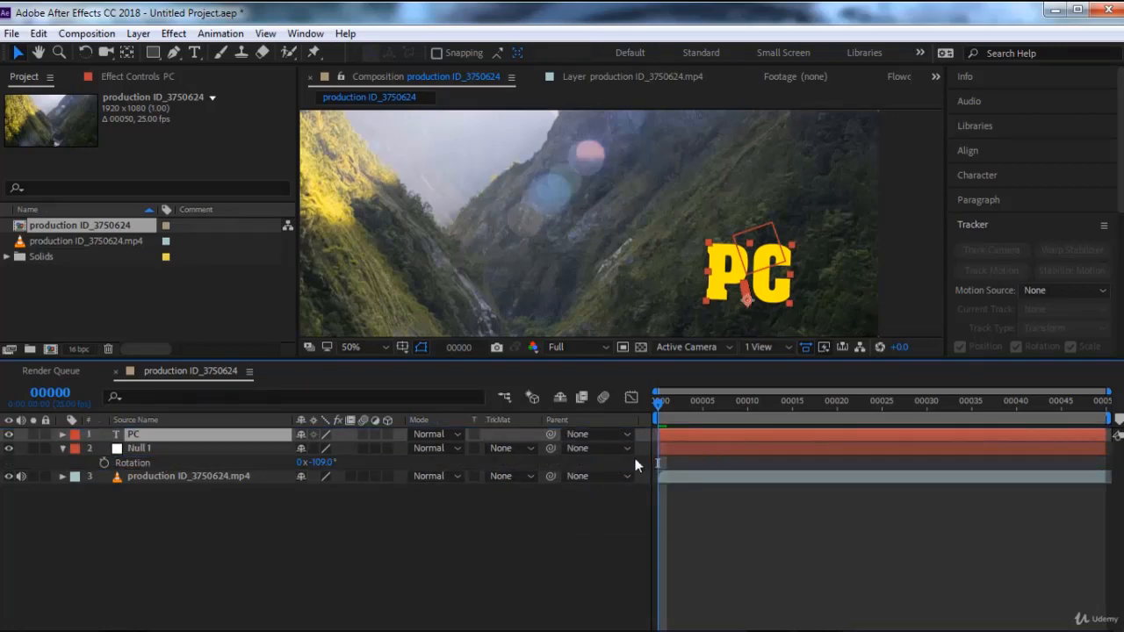
Step: Delete the PC text layer from the composition
click(178, 476)
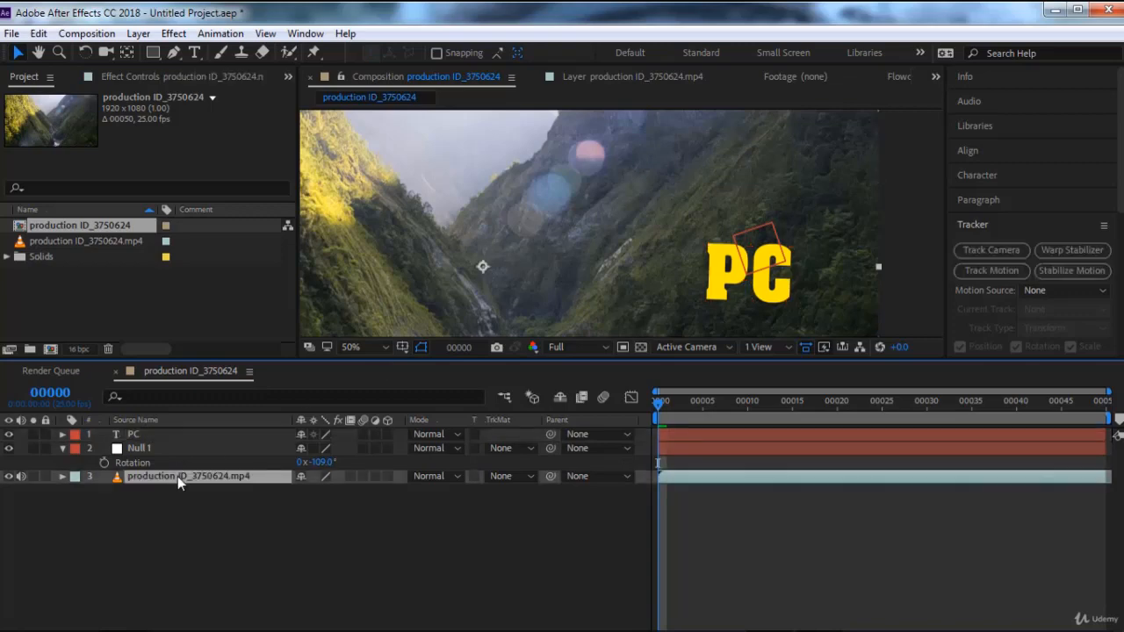
click(151, 434)
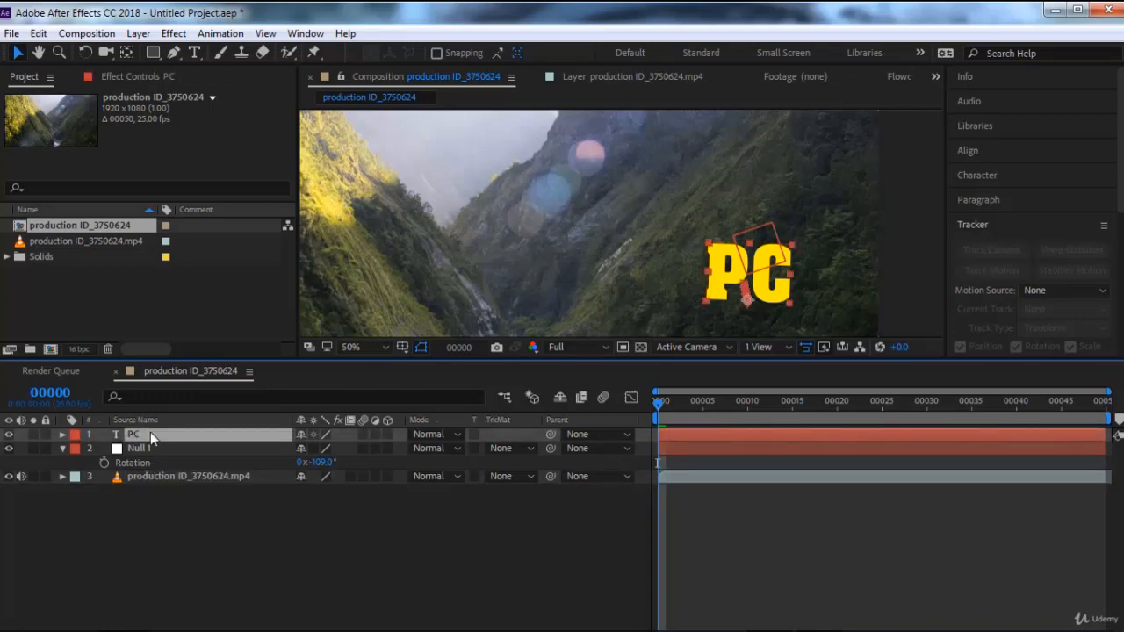
key(Delete)
Step: Add a text layer reading "VIP" and place it over the null object on the valley's right slope
right_click(162, 511)
mouse_move(275, 332)
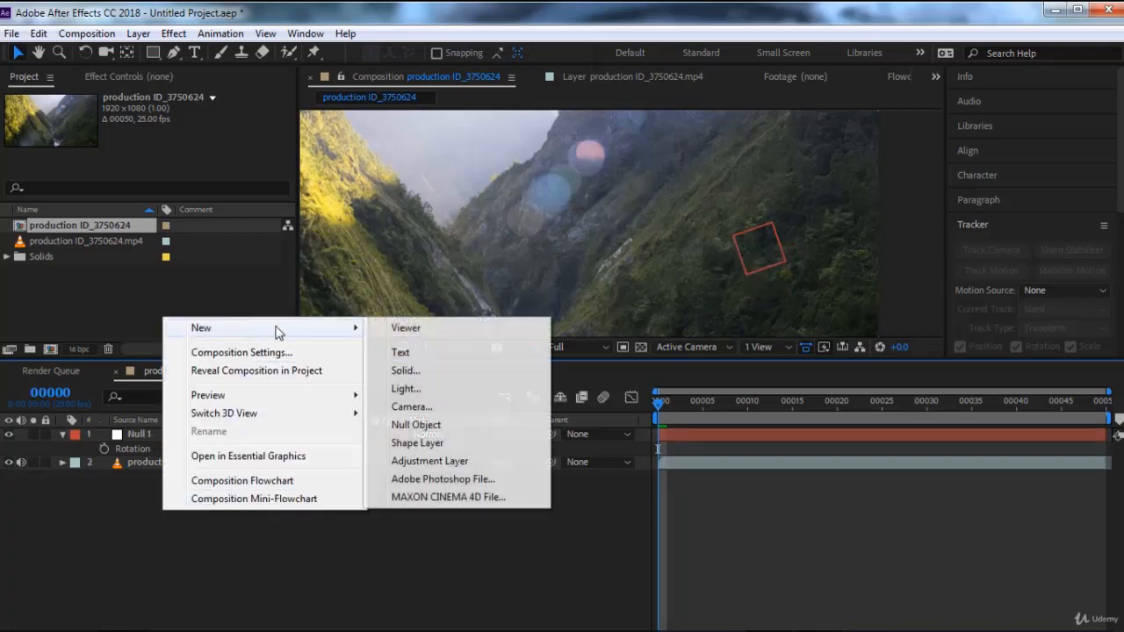
click(469, 362)
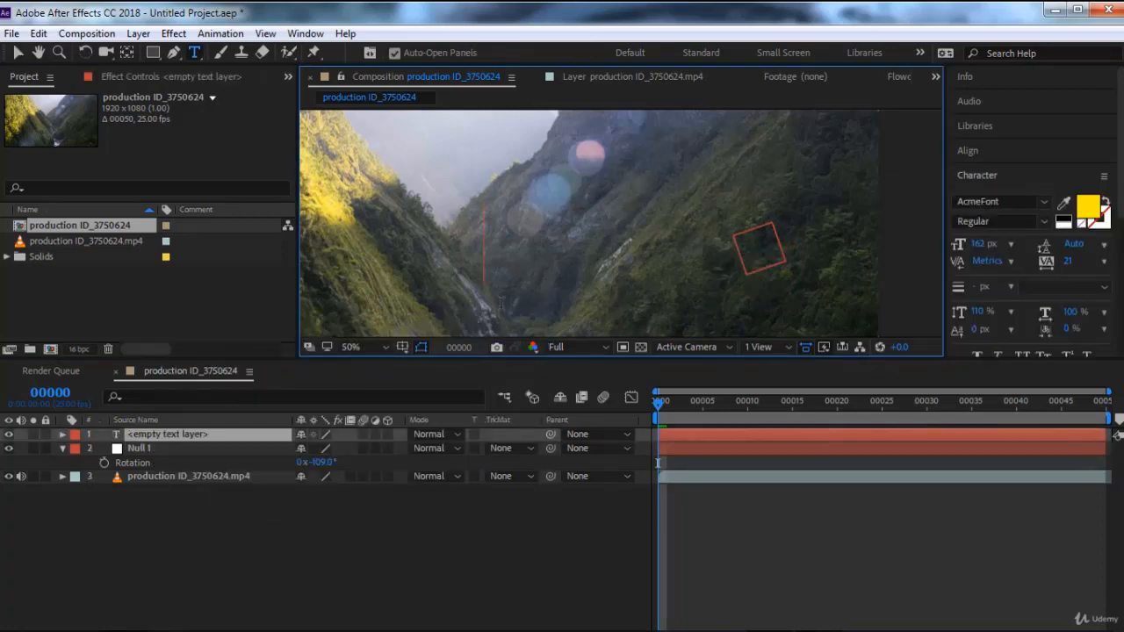
text(P)
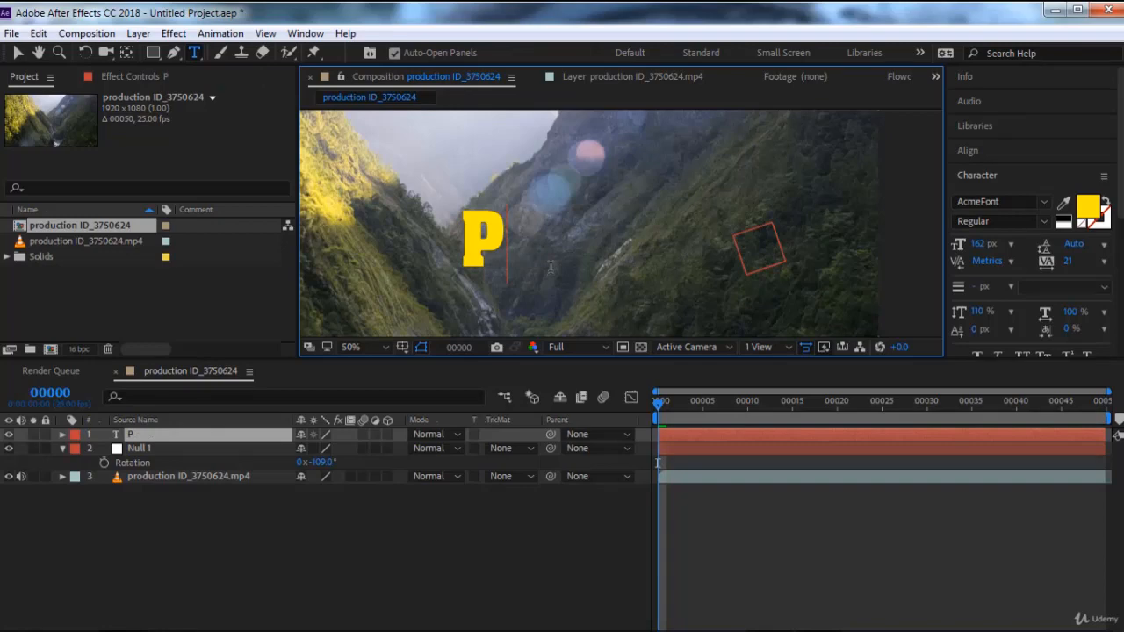
text(C)
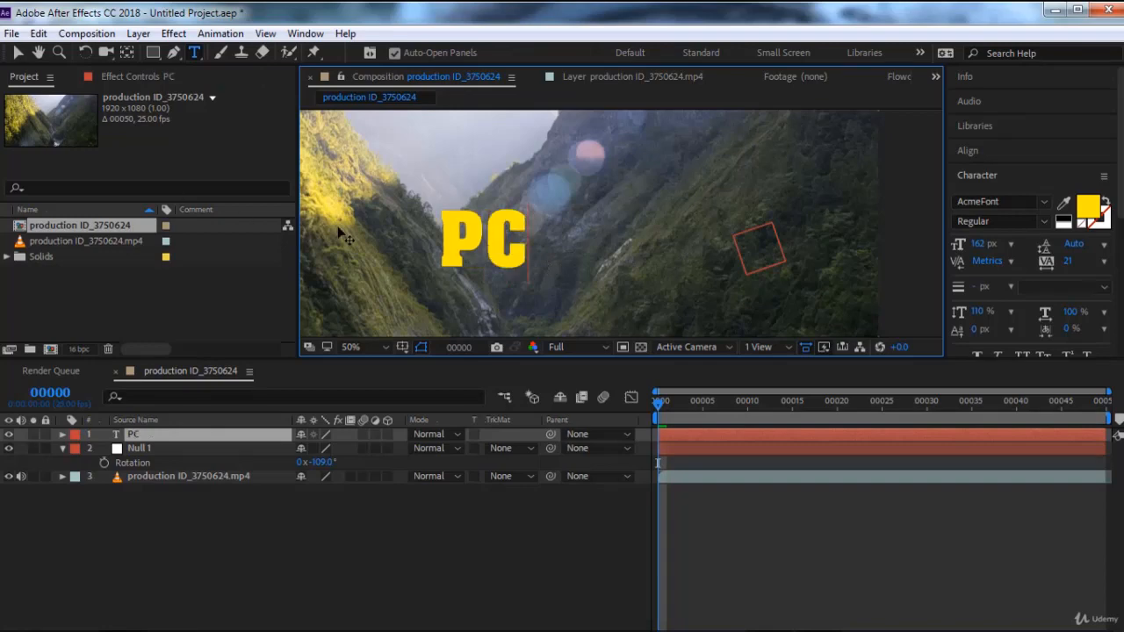
key(BackSpace)
key(BackSpace)
text(VIP)
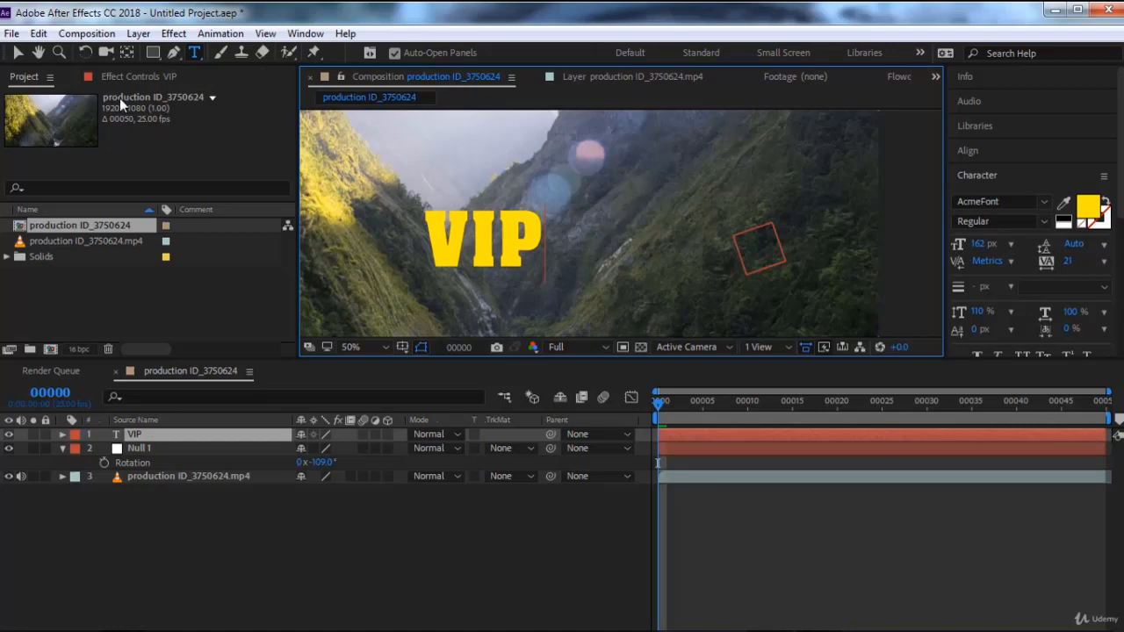
click(17, 52)
drag(481, 246, 764, 247)
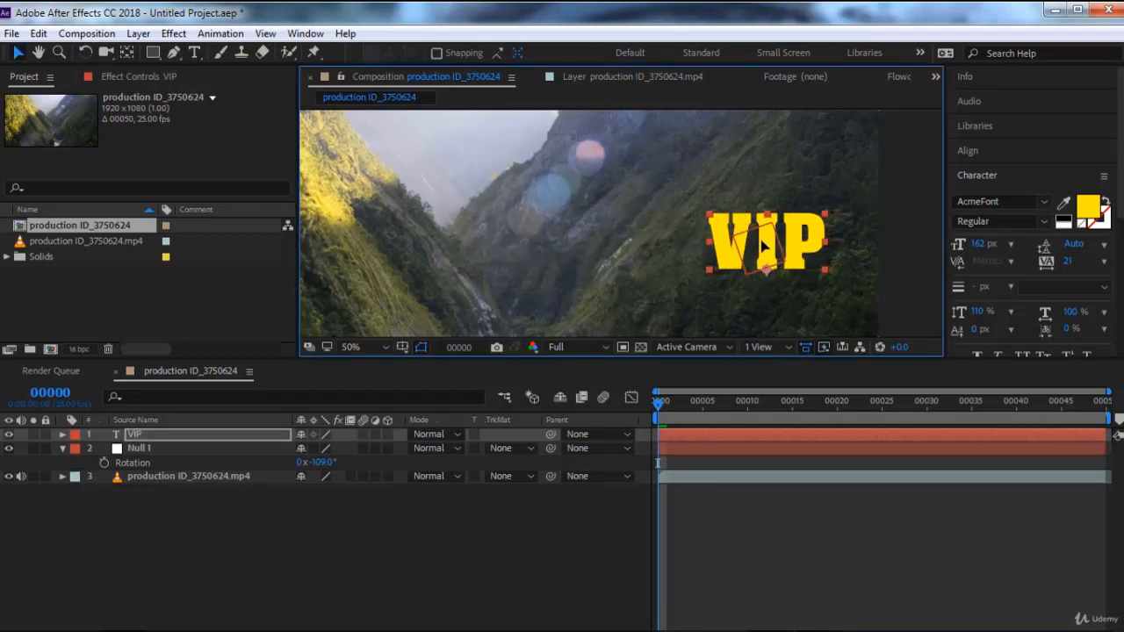
Step: Replace Null 1 with a new null object placed between the VIP and video layers
click(167, 450)
key(Delete)
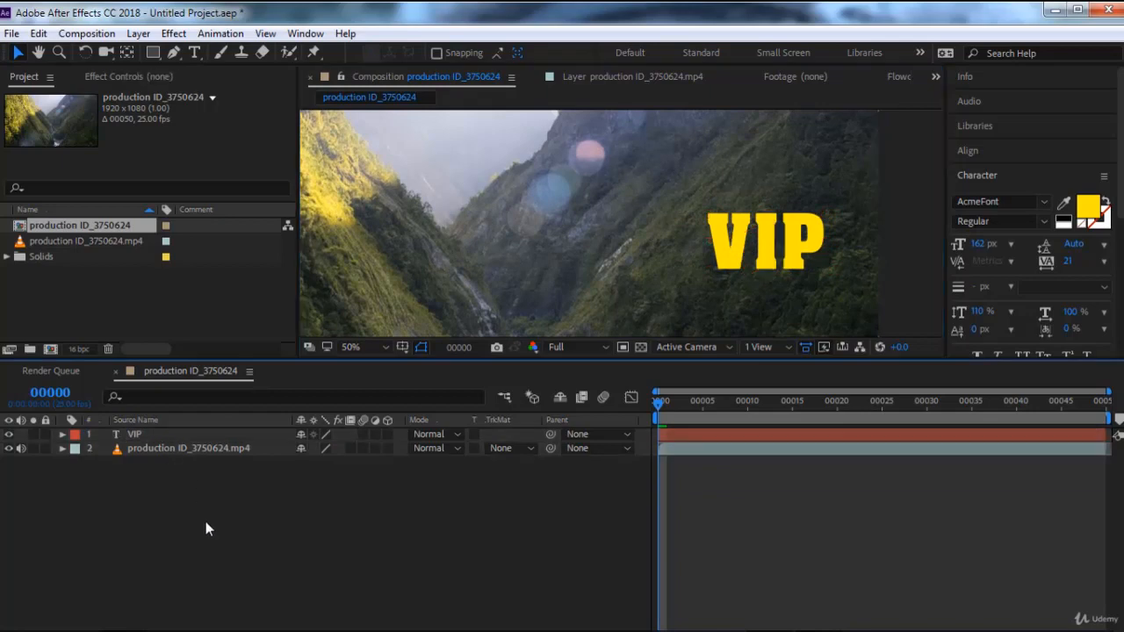
right_click(206, 521)
mouse_move(314, 339)
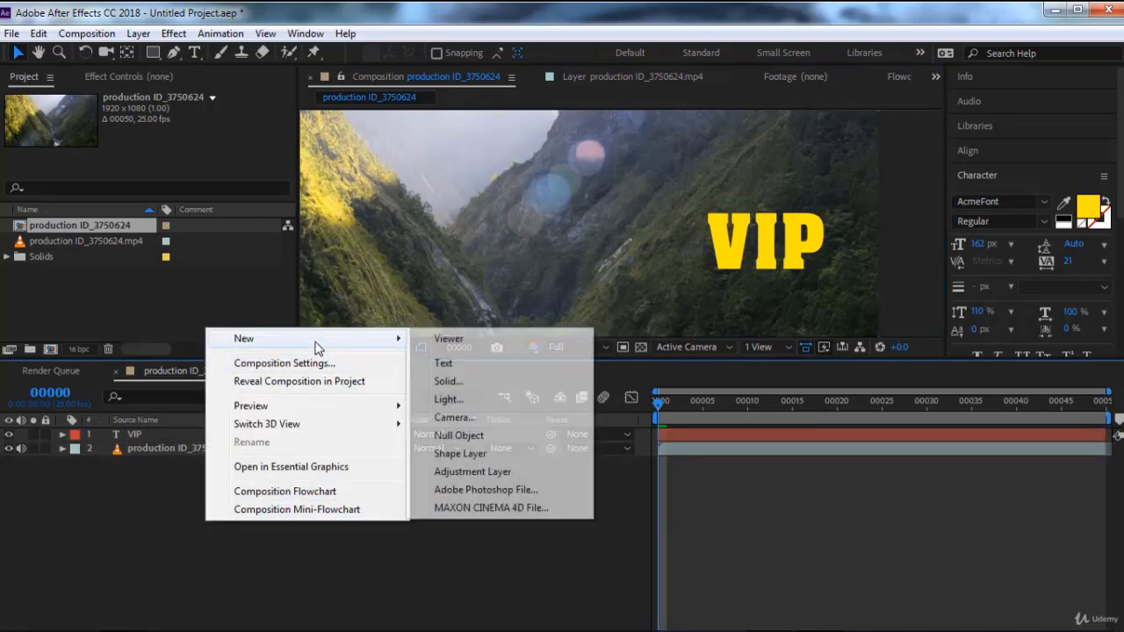
click(465, 435)
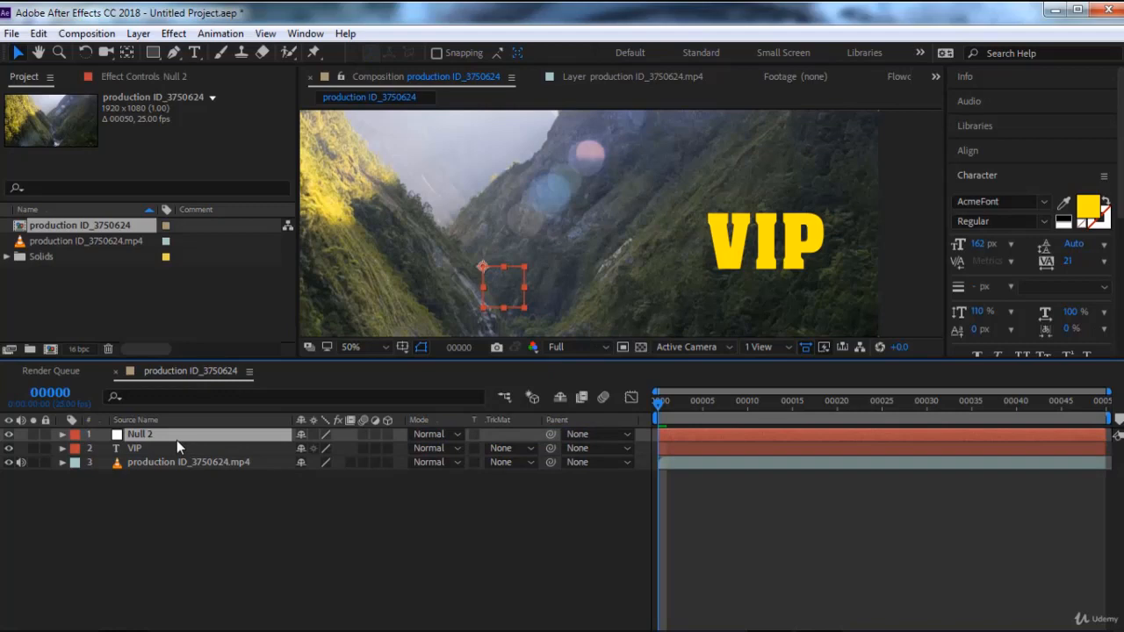
drag(177, 440, 176, 456)
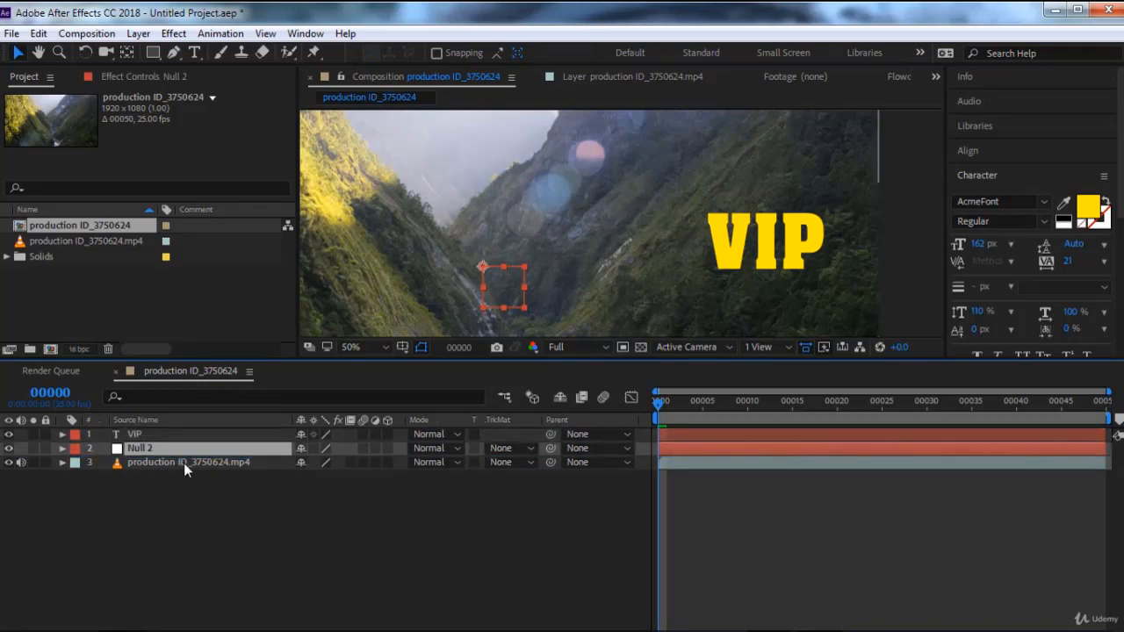
Step: Position the new null object with its anchor point at the bottom centre of the VIP text
drag(496, 283, 745, 295)
key(Return)
click(775, 269)
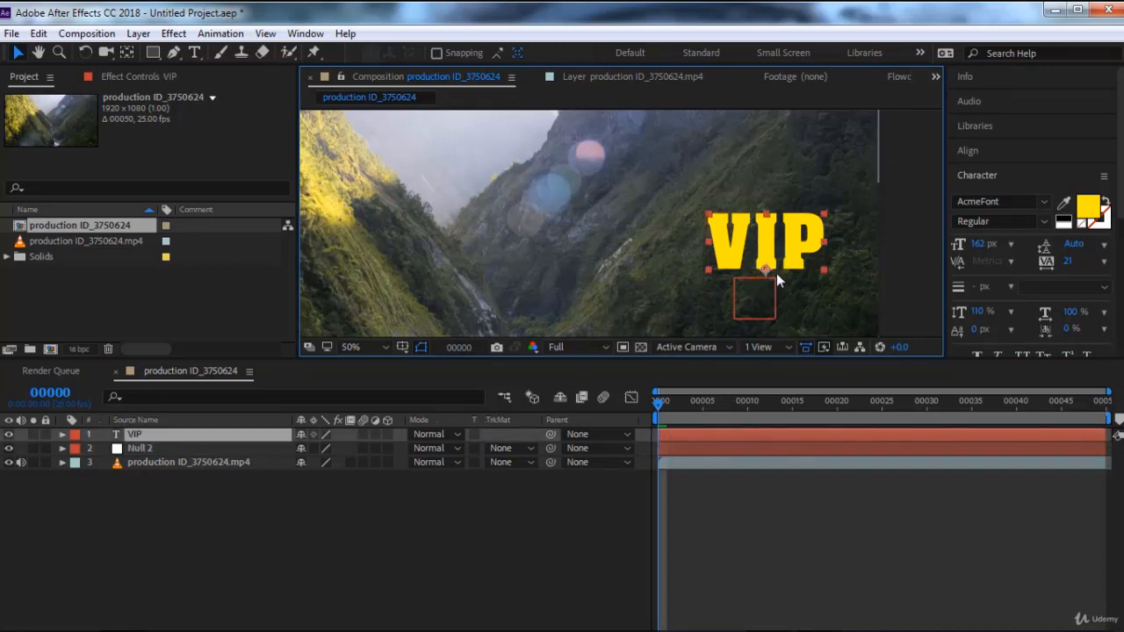
click(767, 296)
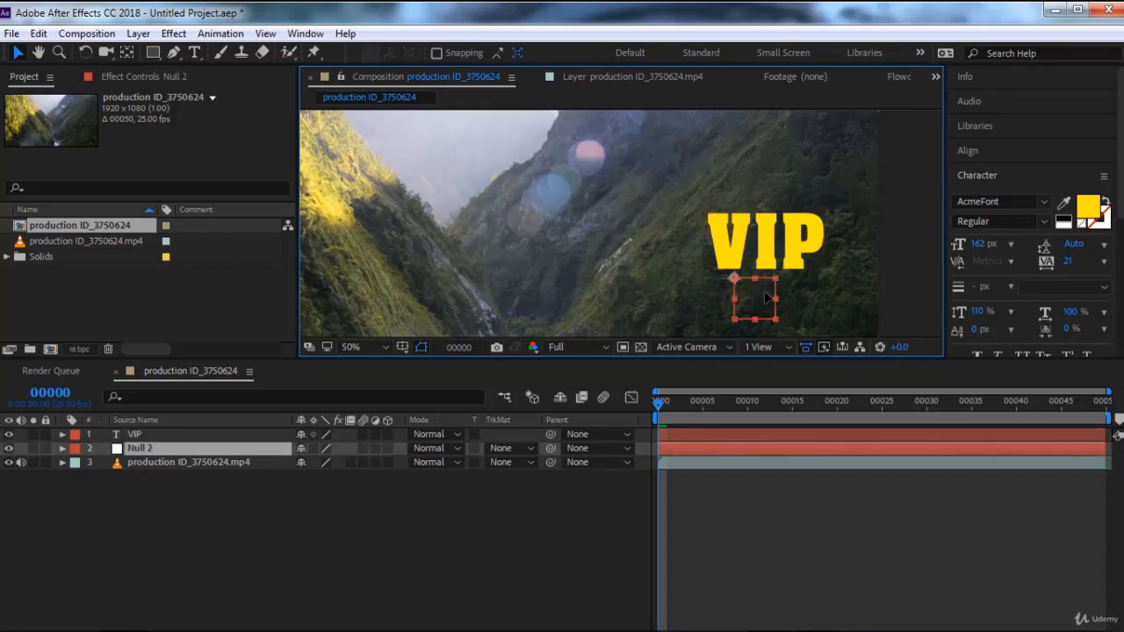
drag(784, 289, 801, 285)
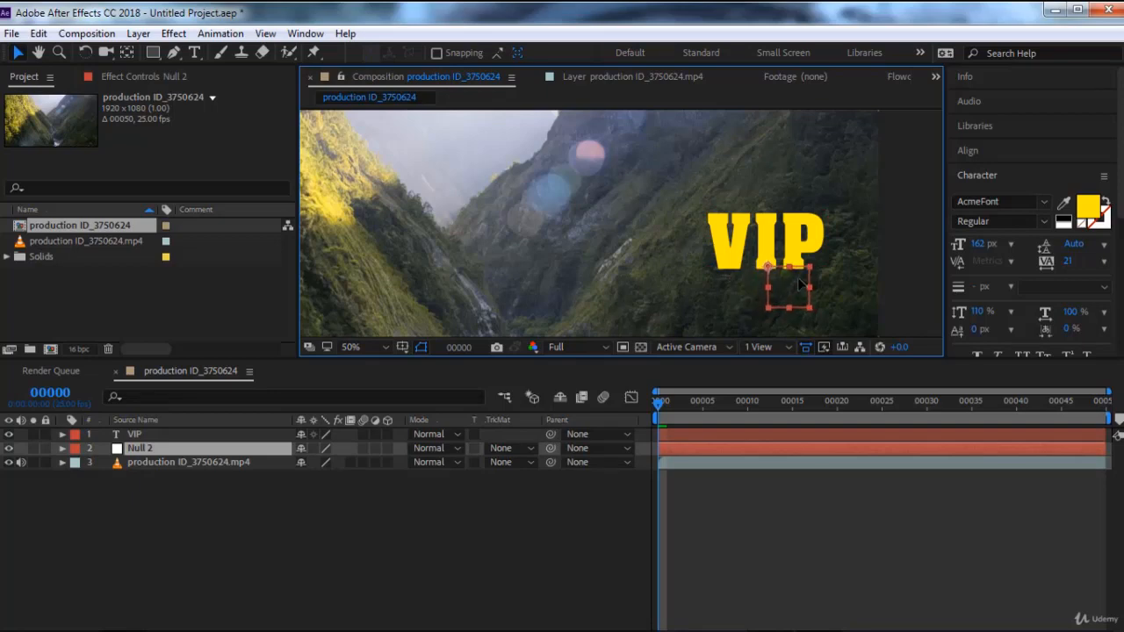
Step: Start a new motion track on the production ID_3750624.mp4 layer with Position, Rotation and Scale tracking enabled
key(Return)
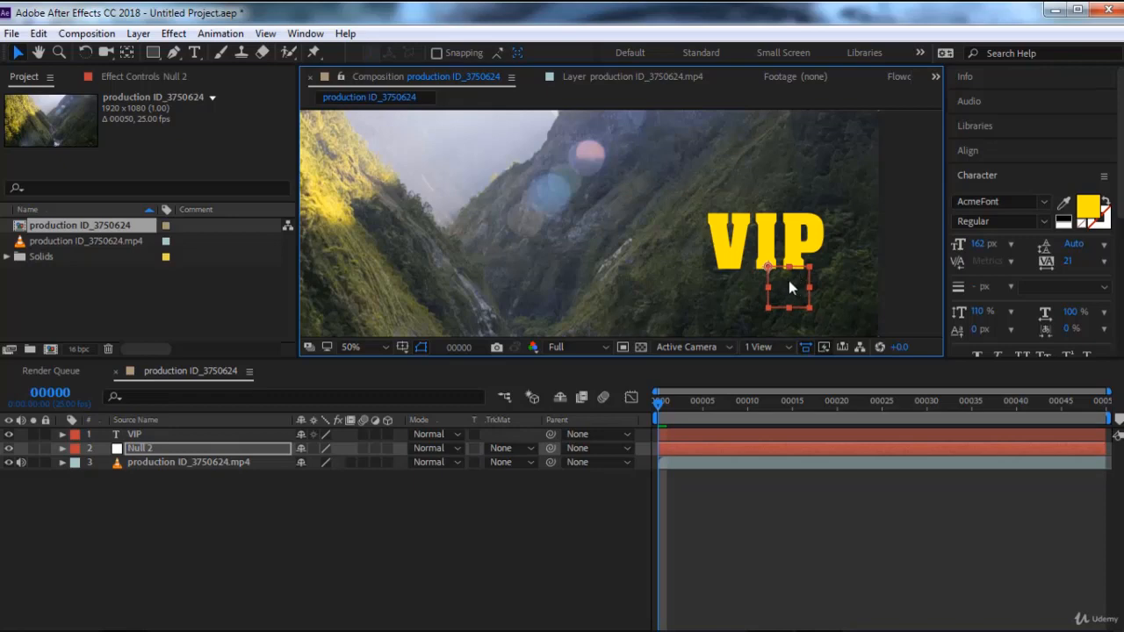
click(209, 466)
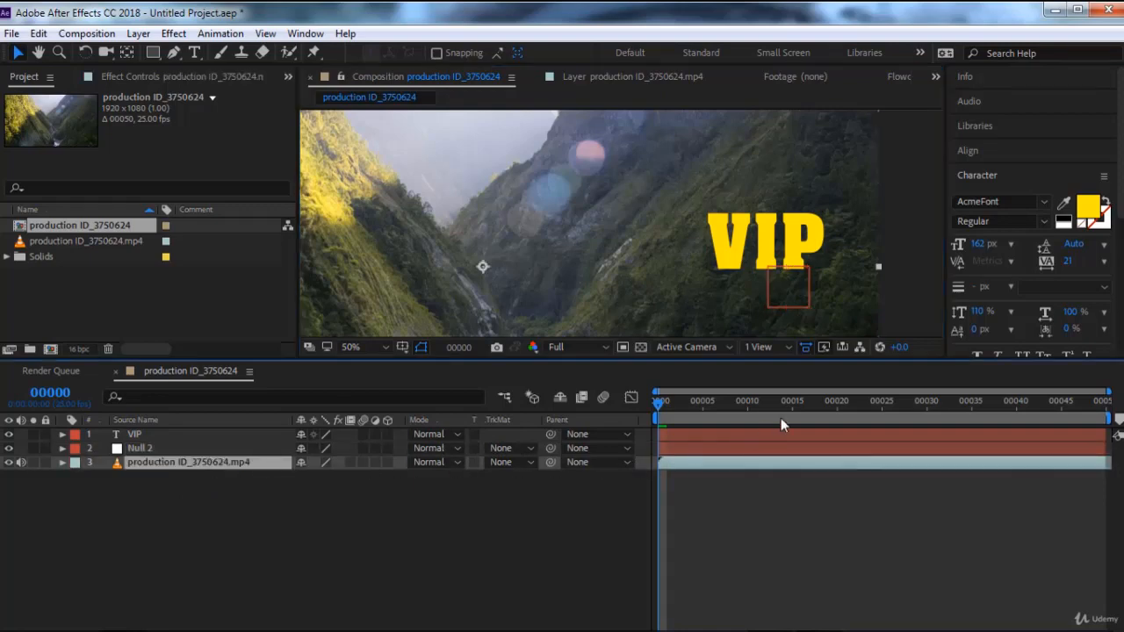
scroll(996, 254, down, 5)
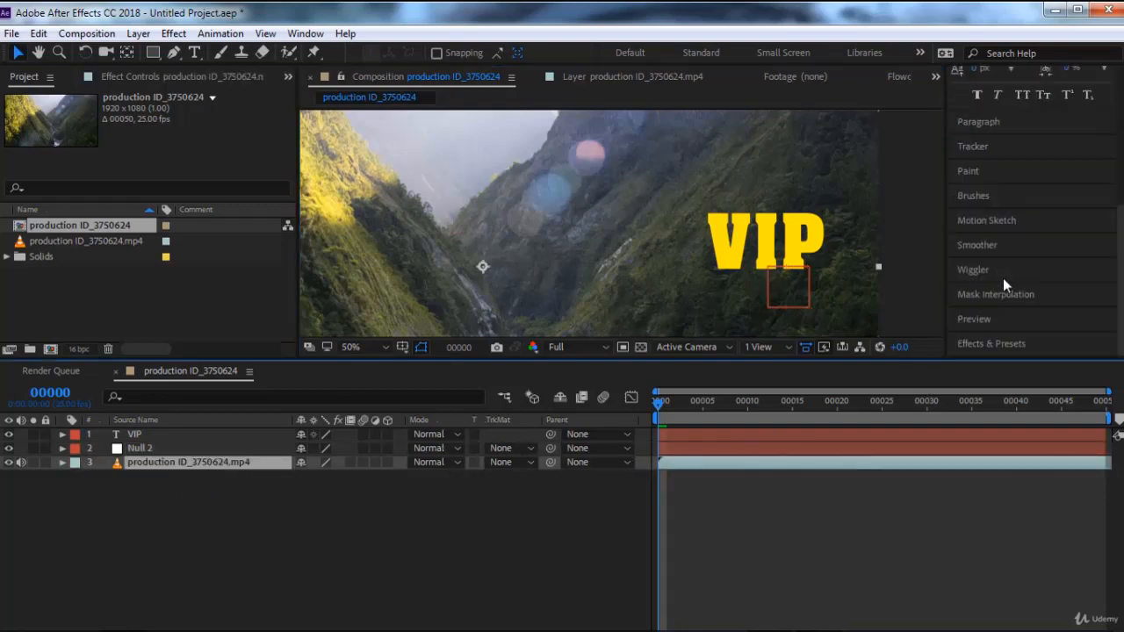
scroll(1003, 278, up, 5)
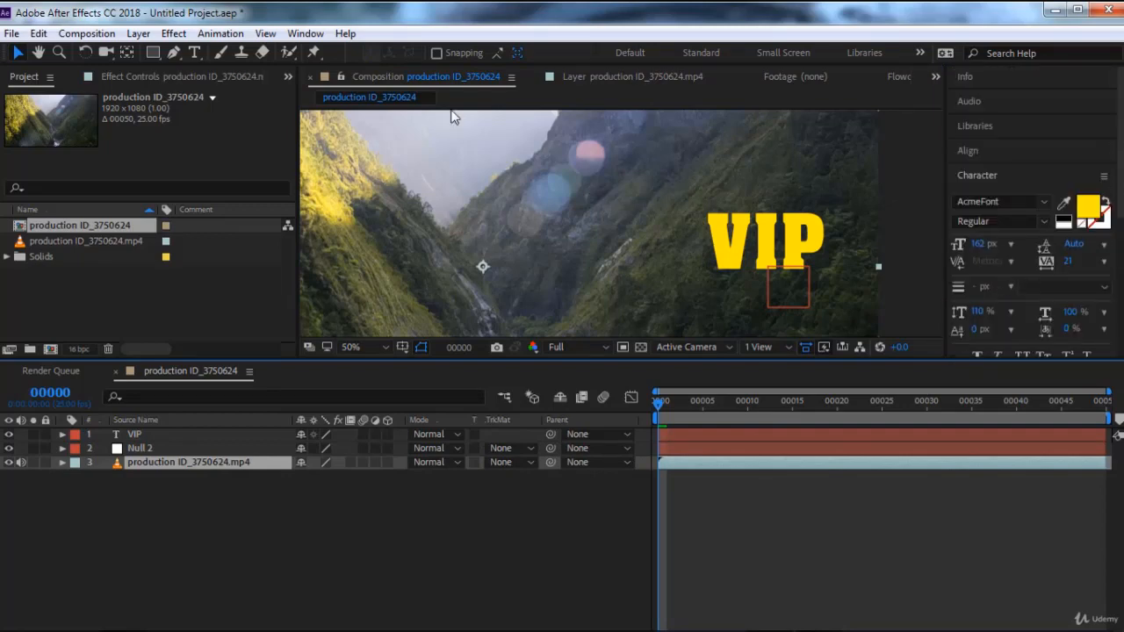
click(306, 34)
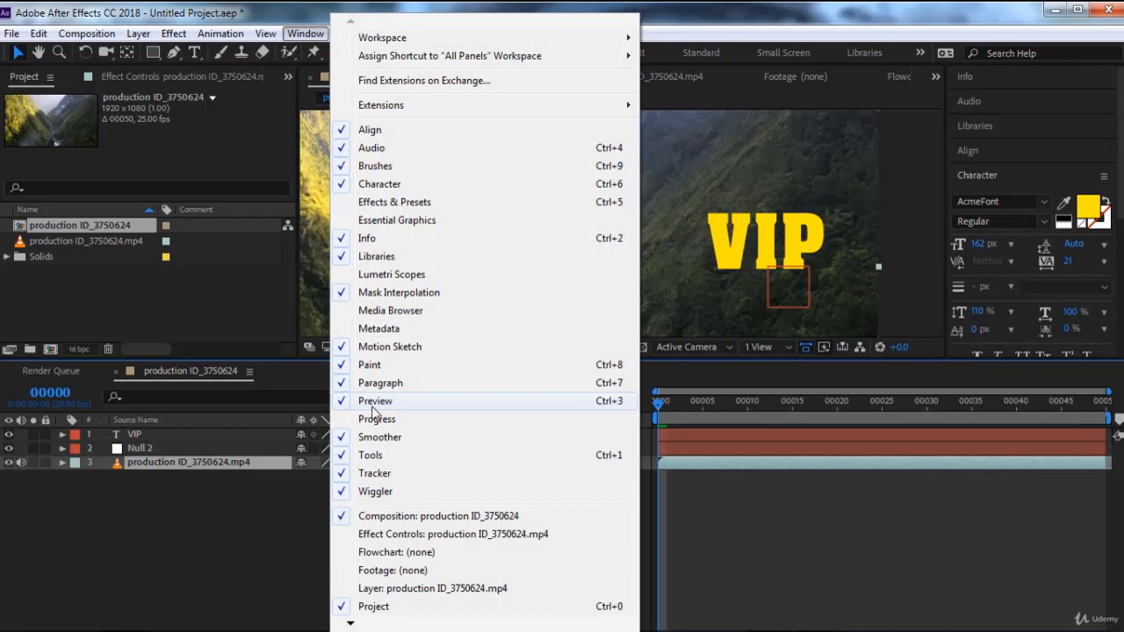
click(394, 473)
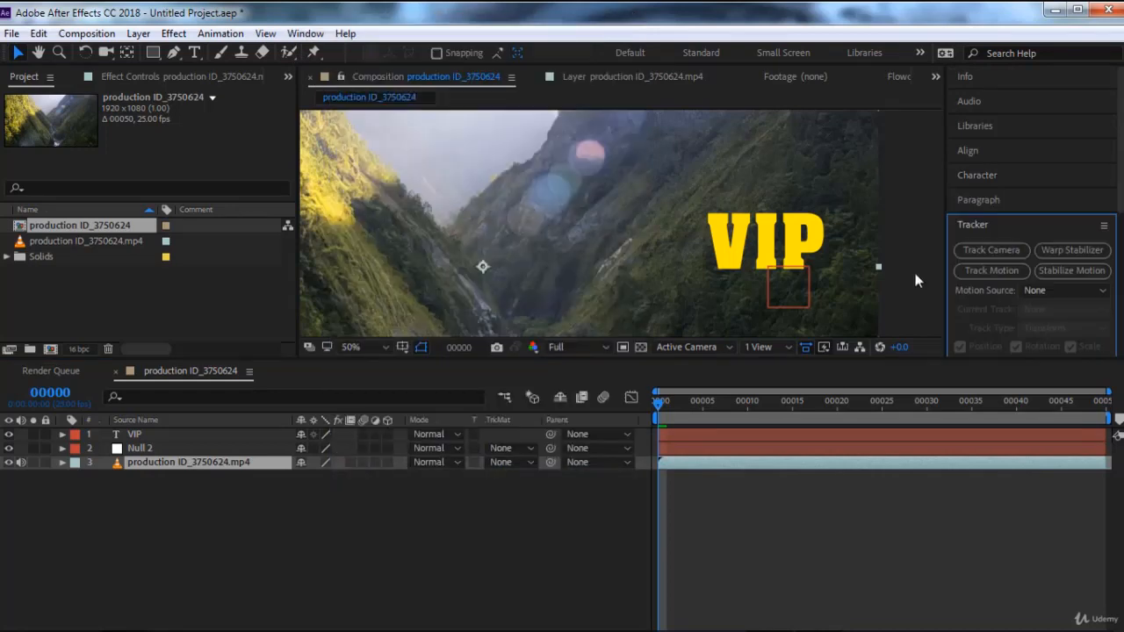
click(1006, 273)
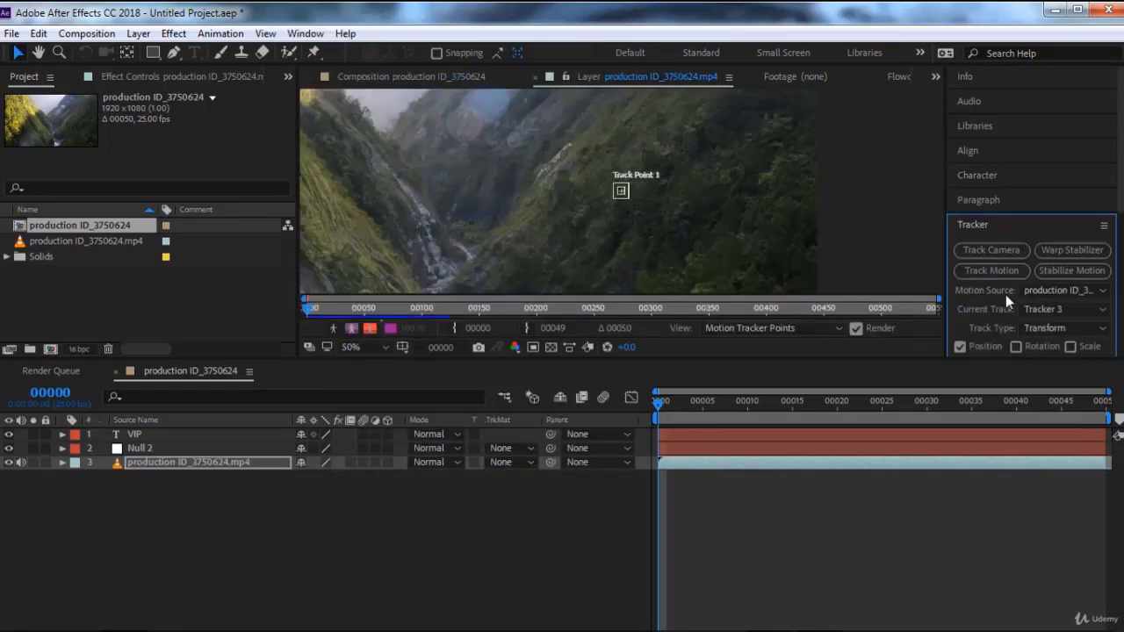
click(1016, 346)
click(1071, 346)
Step: Place Track Point 1 and Track Point 2 on separate foliage details of the valley's right slope, with Track Point 1 slightly higher
scroll(654, 215, up, 3)
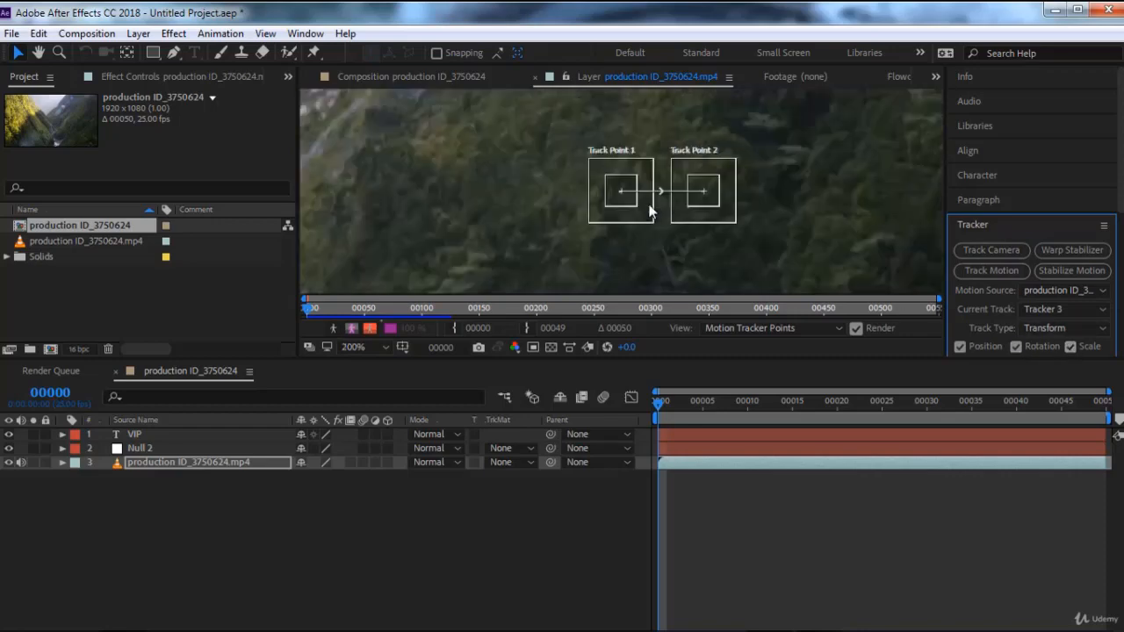
drag(650, 211, 773, 143)
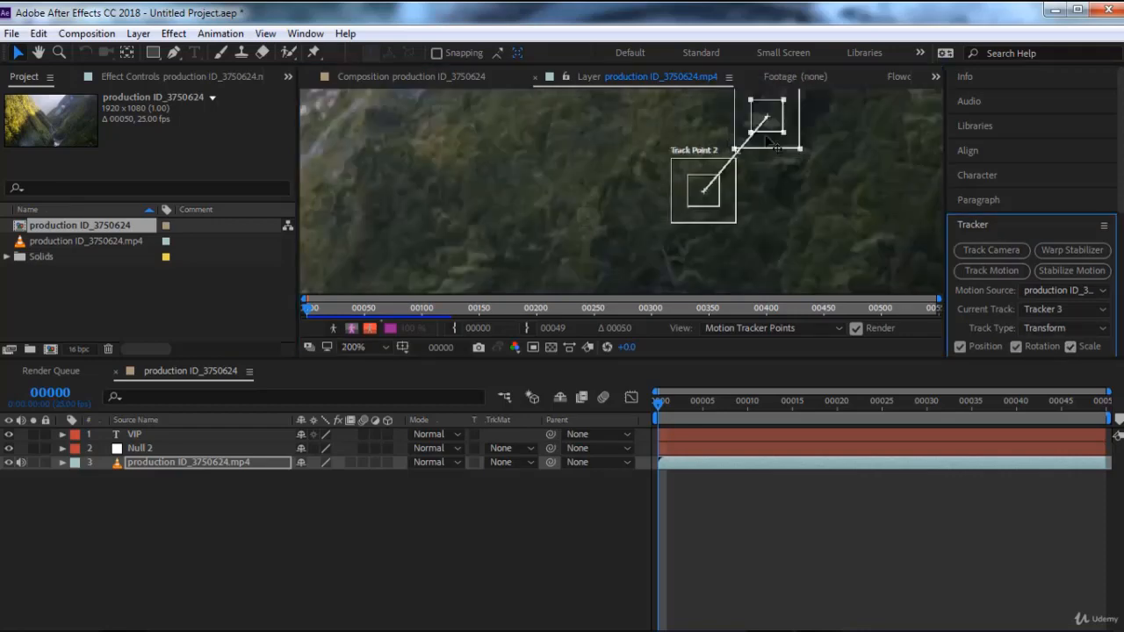
drag(699, 202, 687, 164)
scroll(698, 246, down, 2)
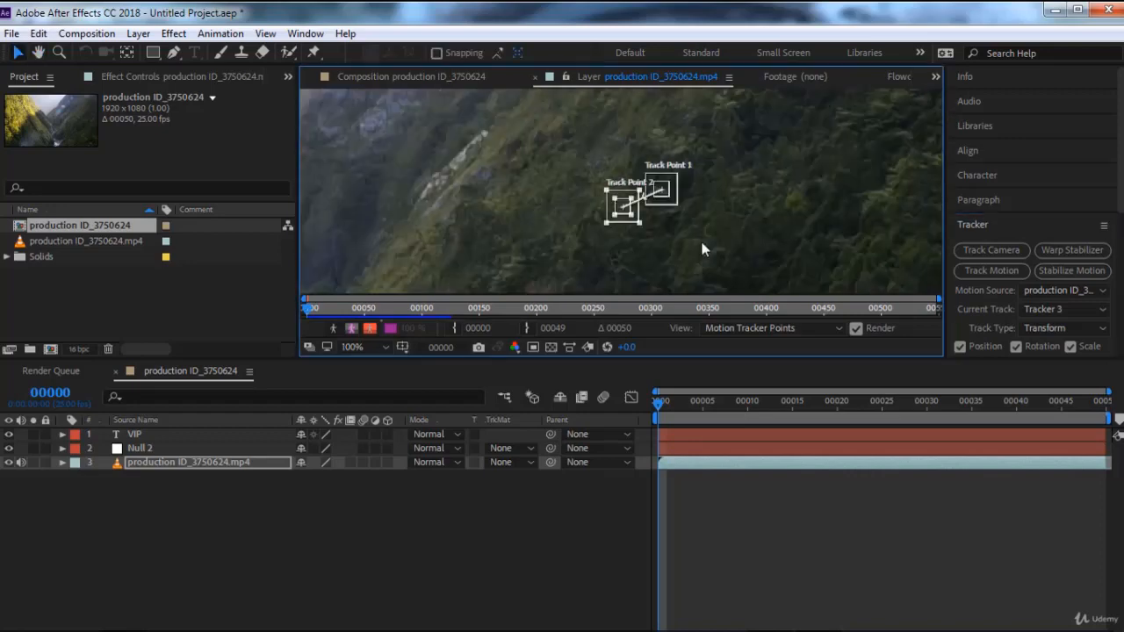
Step: Analyze both track points forward from frame 0 and stop the analysis just past the composition's end
scroll(998, 314, down, 3)
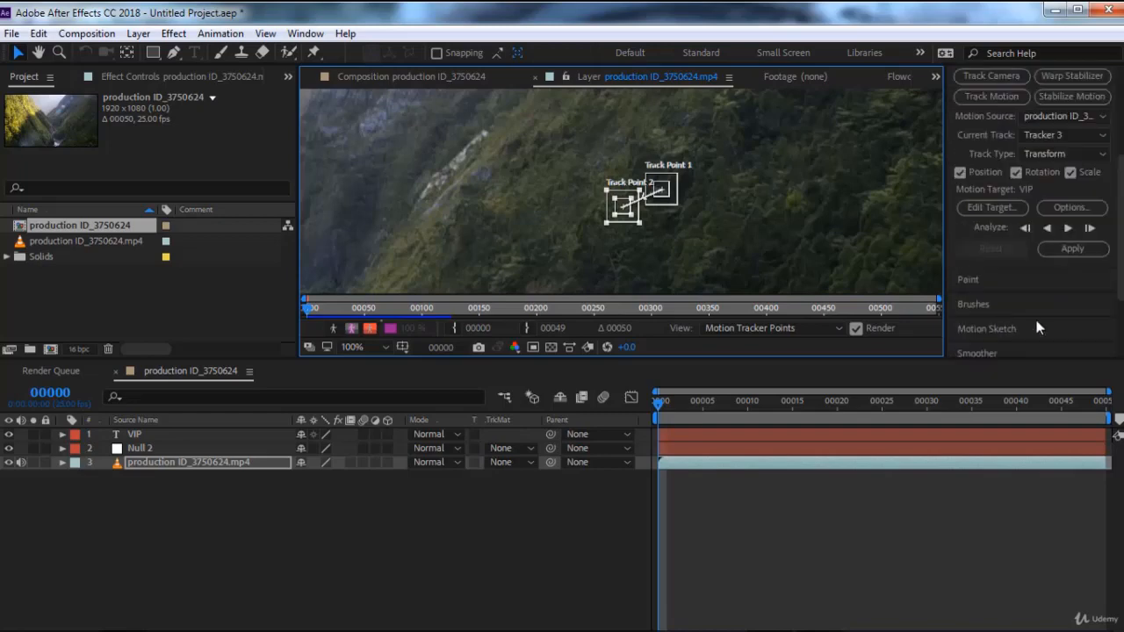
click(1068, 229)
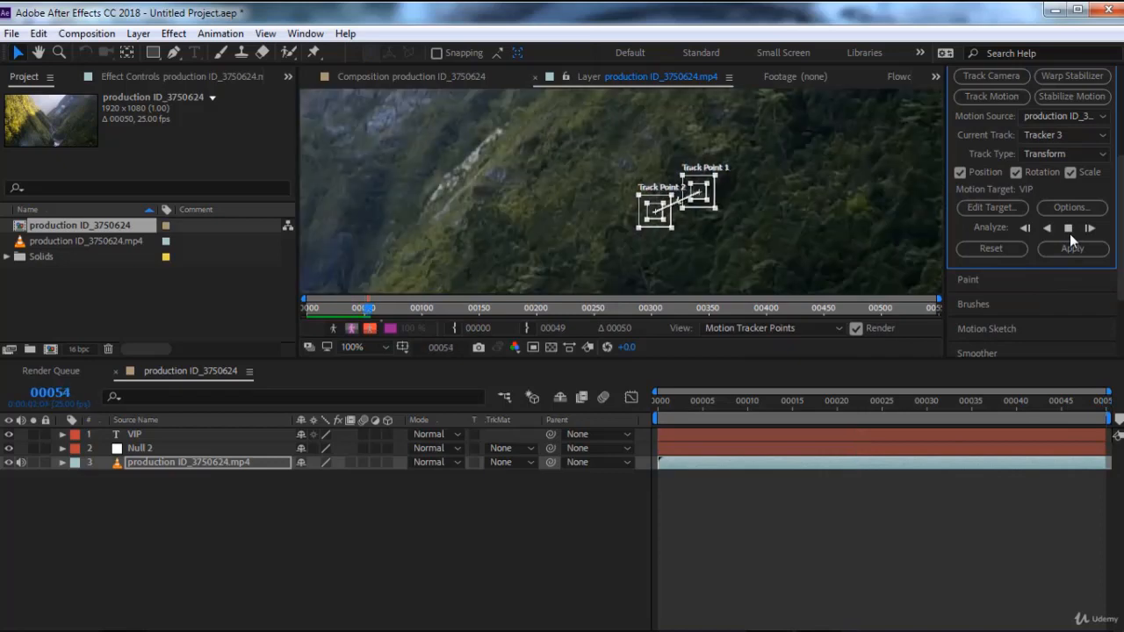
click(1069, 227)
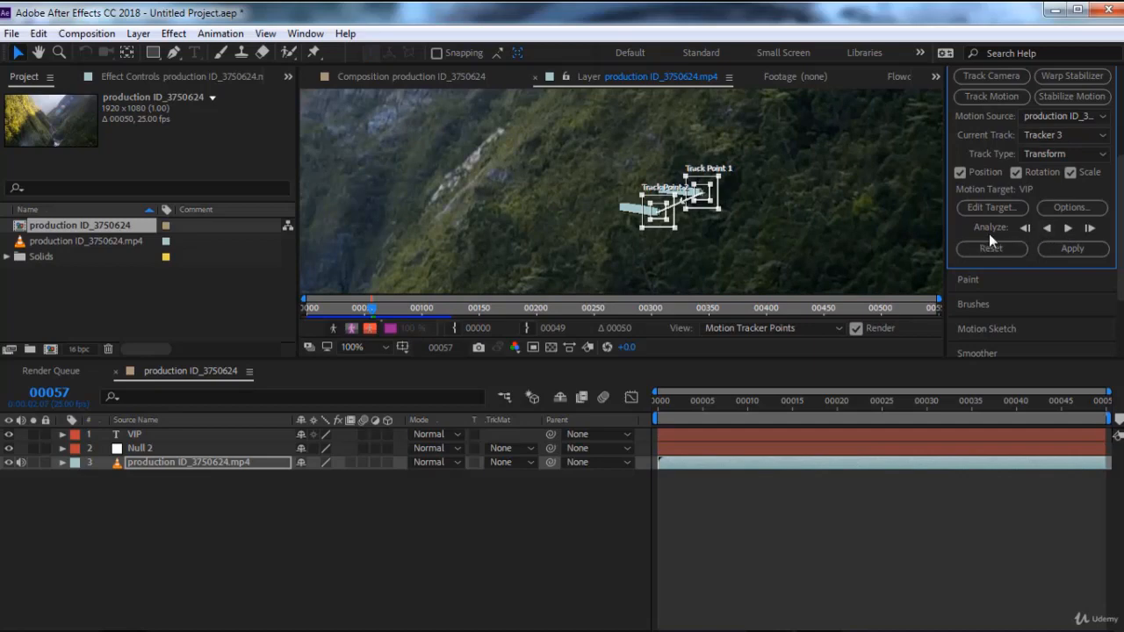
Step: Set the motion target to Null 2 and apply the tracking data in the X and Y dimensions
click(986, 205)
click(608, 301)
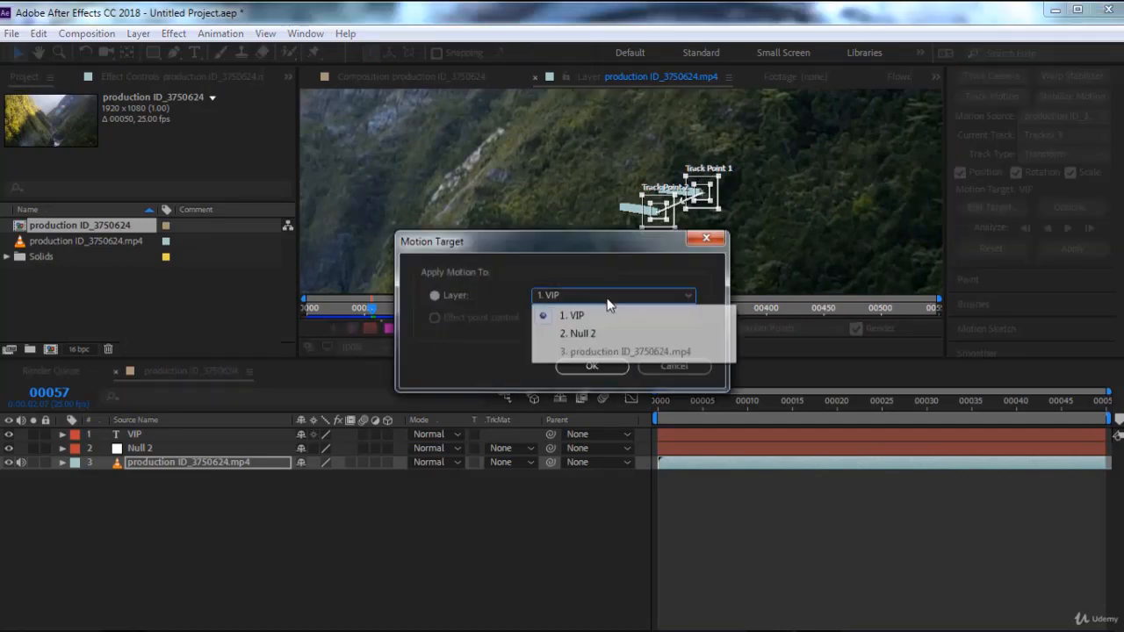
click(592, 333)
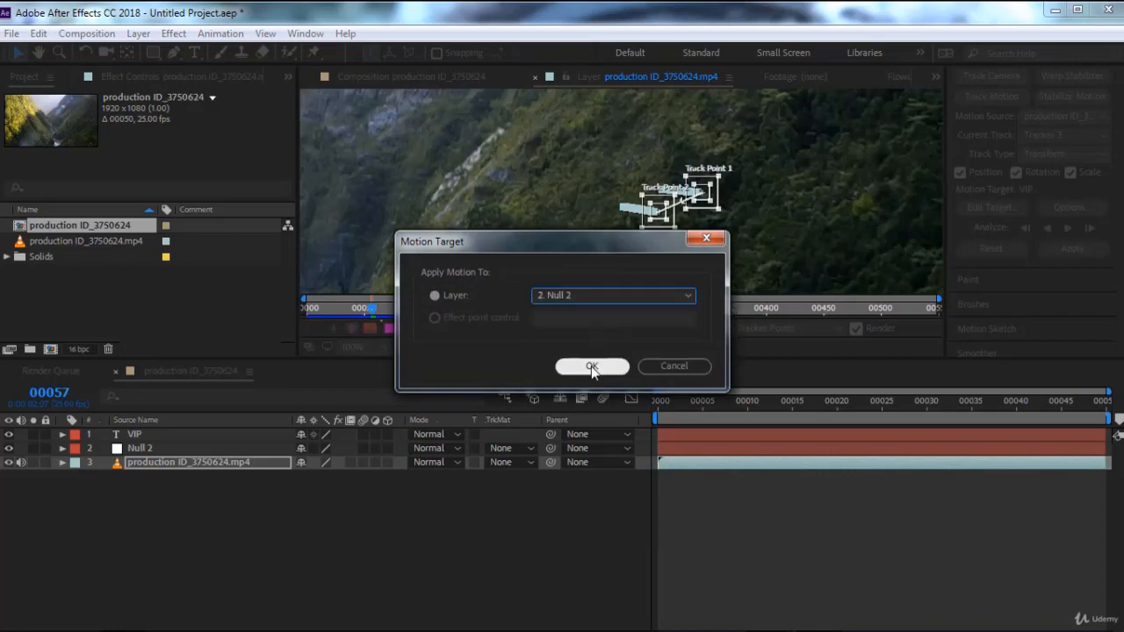
click(591, 366)
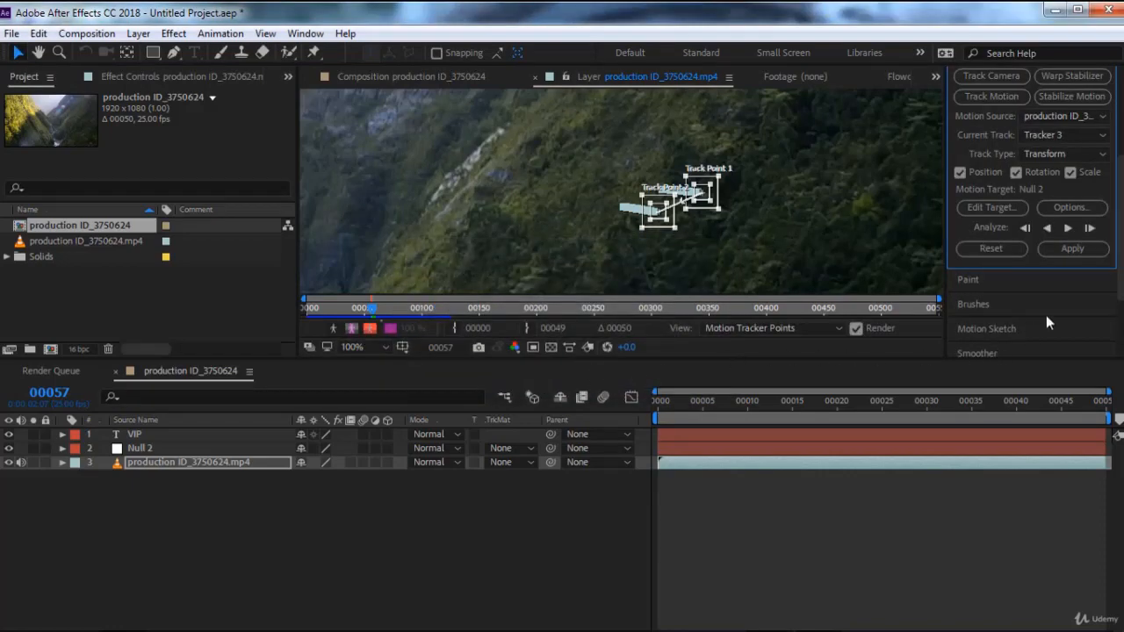
click(1071, 251)
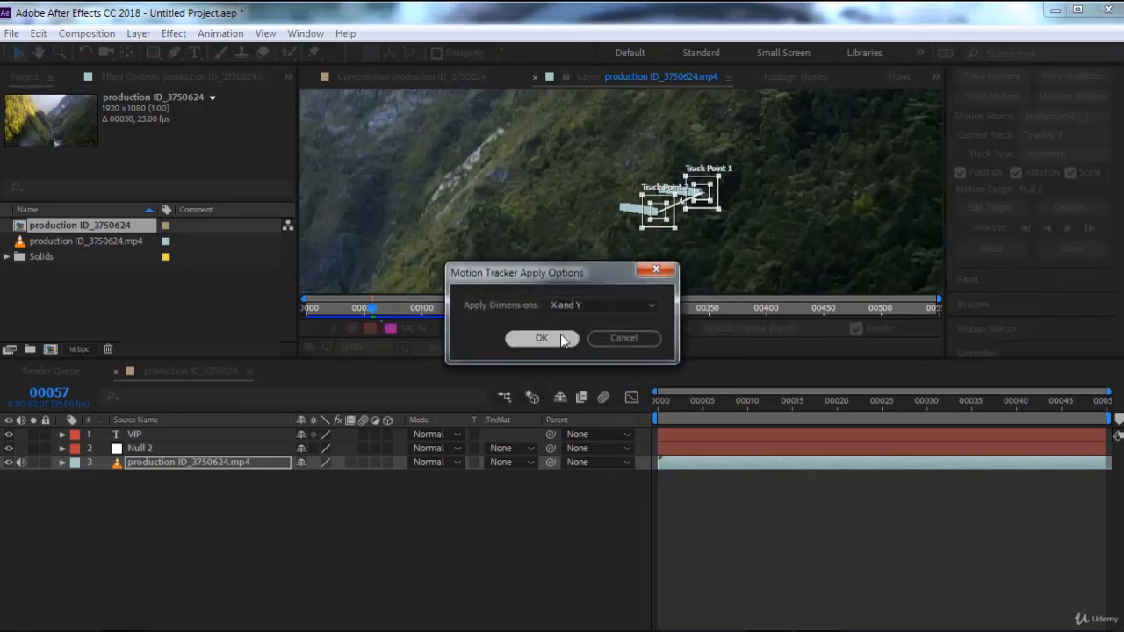
click(541, 336)
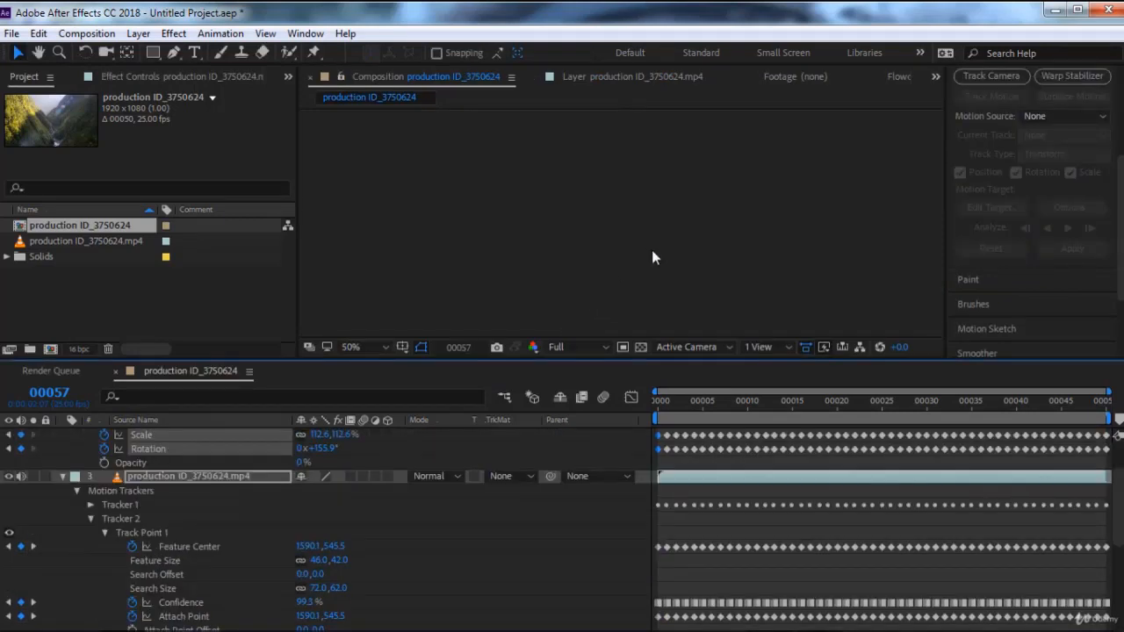
Step: Scrub the composition from the first frame to frame 45 and back to check how the null follows the footage
scroll(650, 256, down, 2)
key(Home)
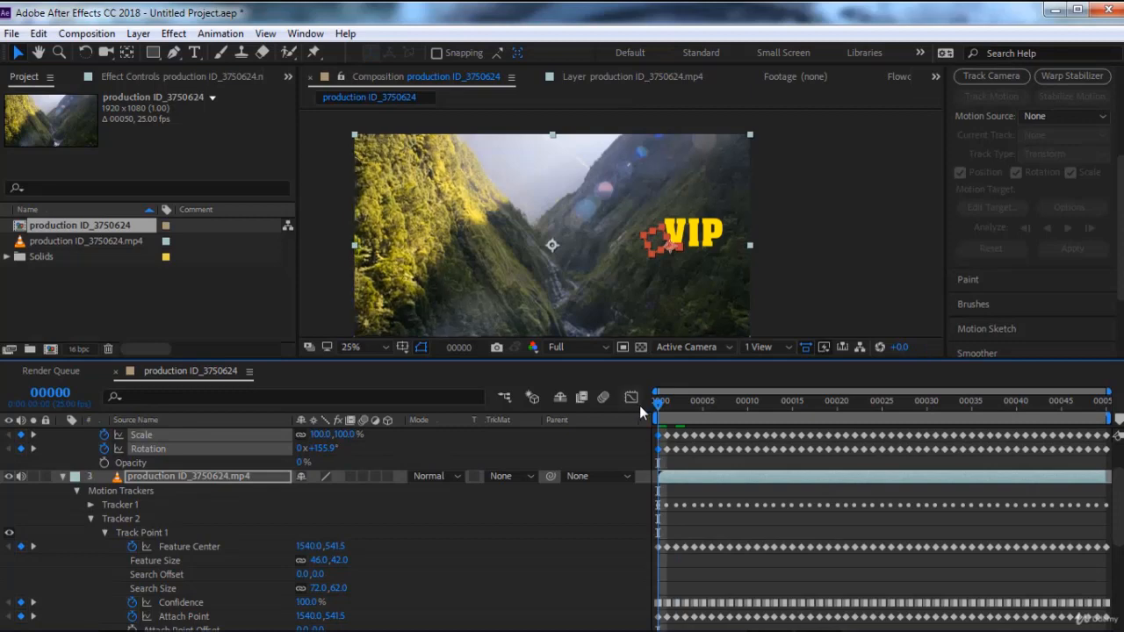
drag(658, 402, 1061, 401)
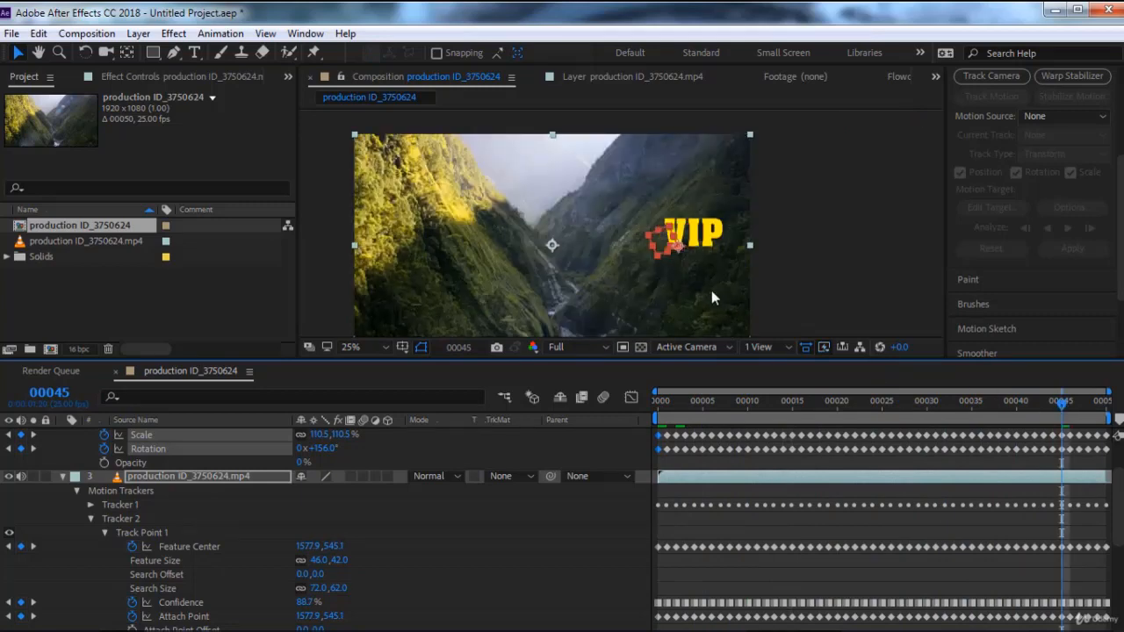
click(953, 405)
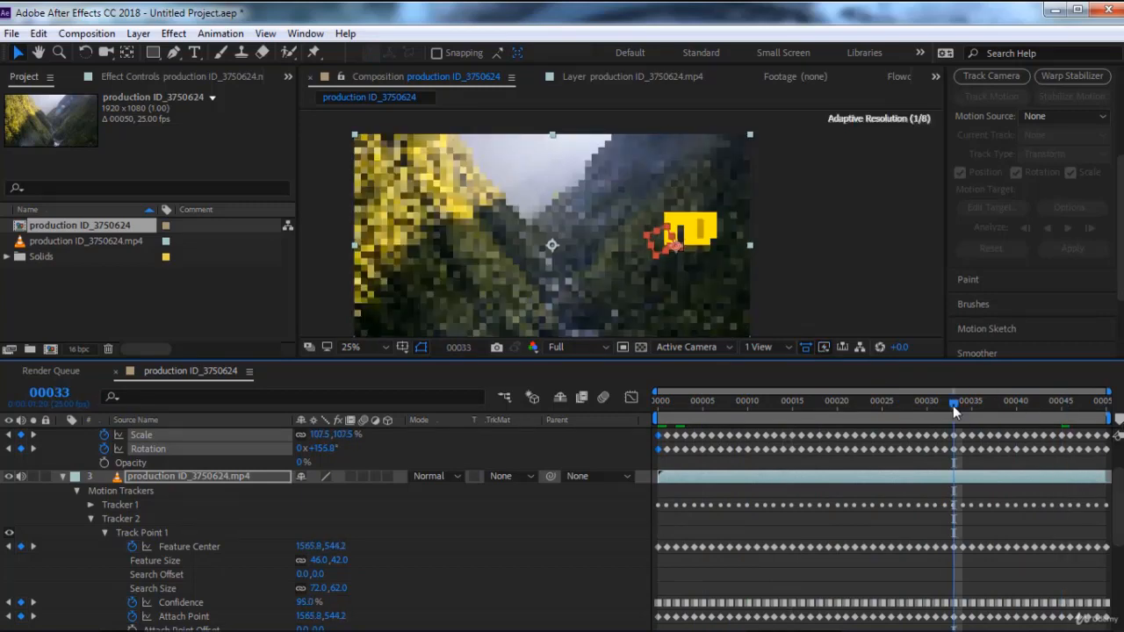
drag(953, 405, 651, 408)
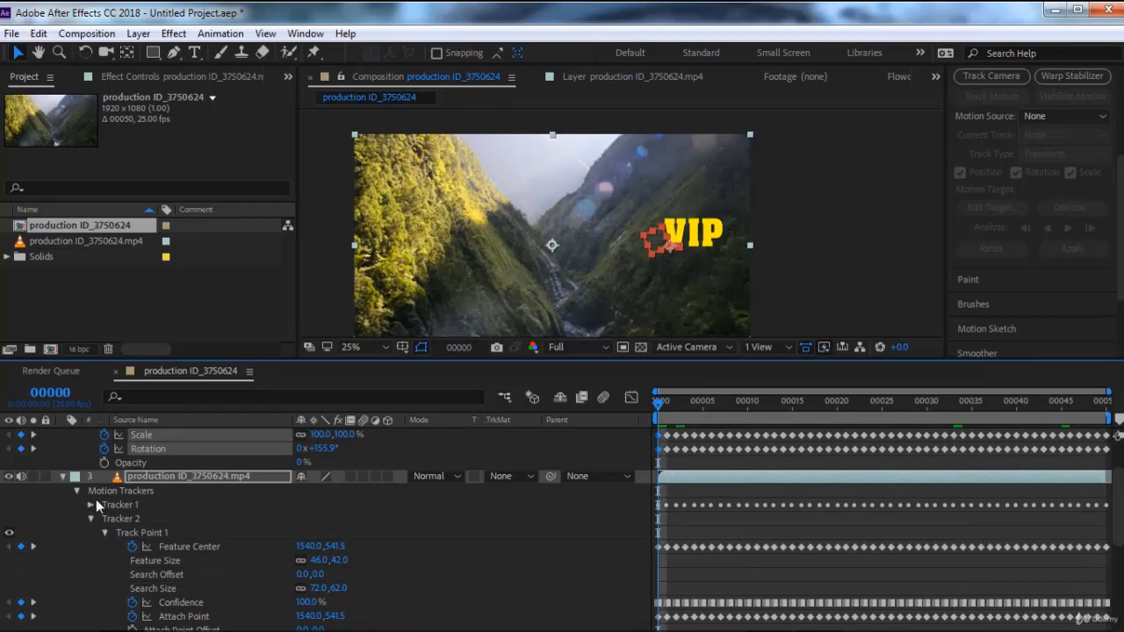
Step: Collapse the video layer's properties and parent the VIP text layer to Null 2
click(61, 477)
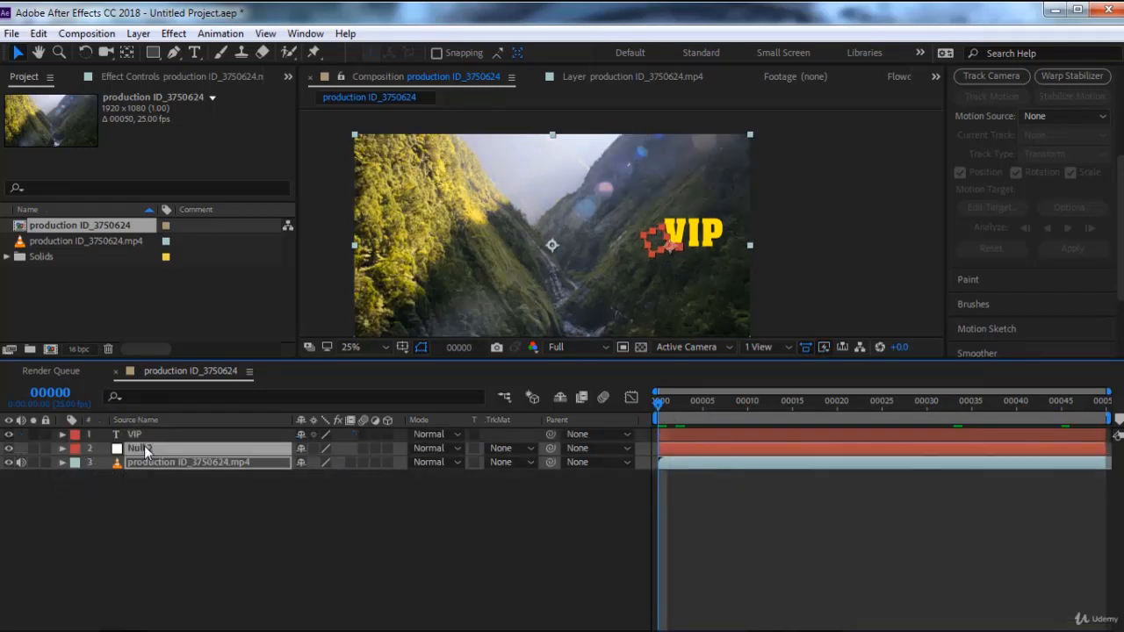
click(176, 434)
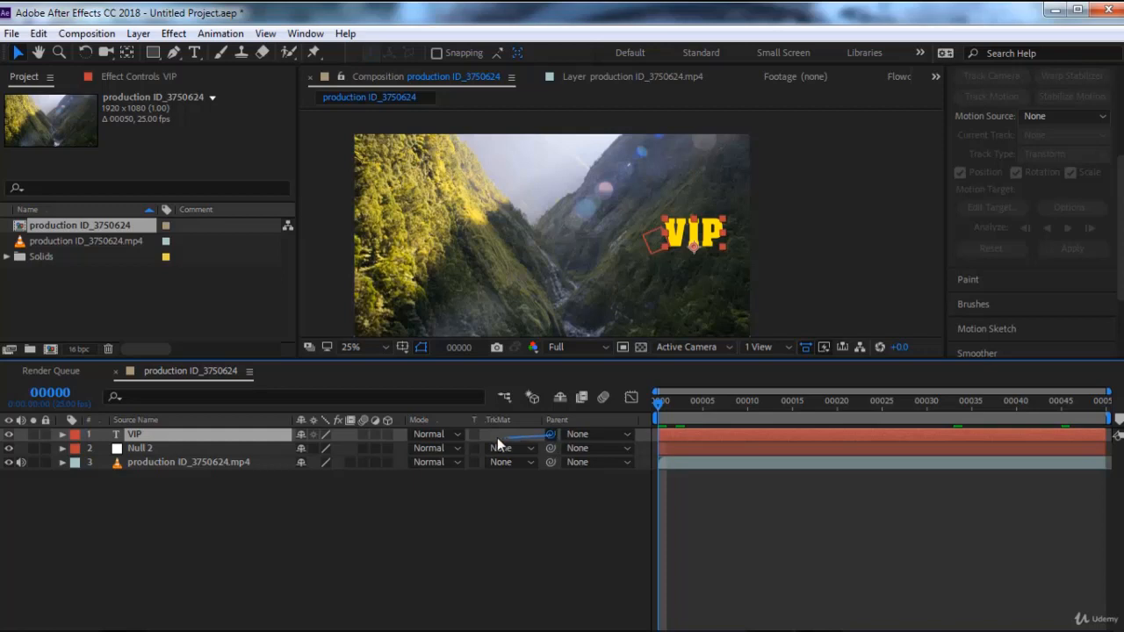
drag(497, 438, 190, 447)
Step: Scrub through the composition, return to the first frame and preview the VIP text moving with the footage
click(190, 447)
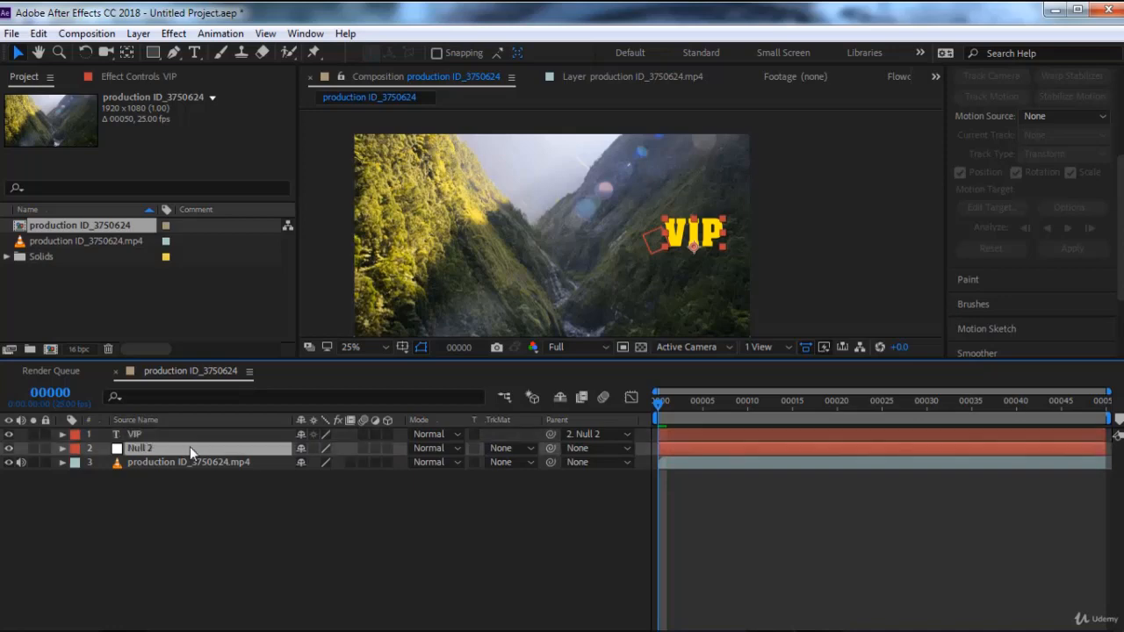
drag(662, 406, 596, 411)
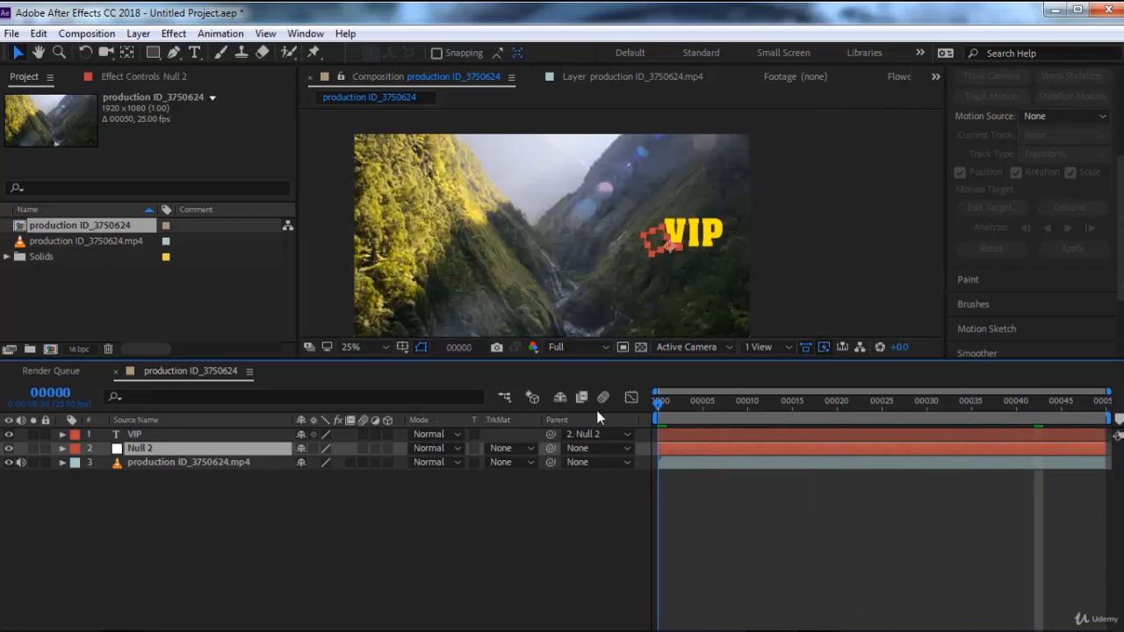
key(space)
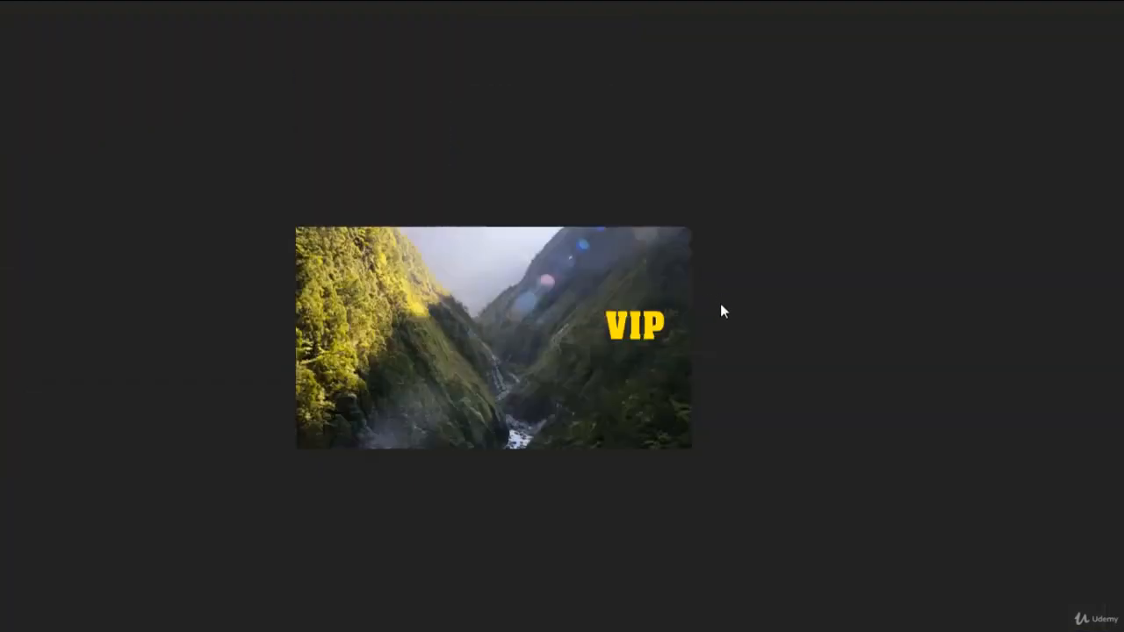